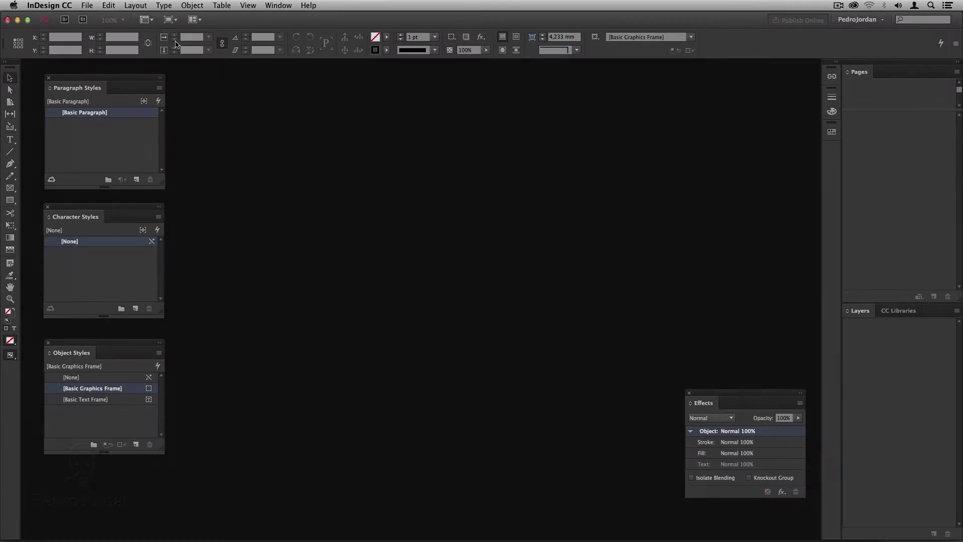
Open the File menu in the empty InDesign workspace to begin a new document.
{"action": "left_click", "coordinate": [87, 5]}
Start a new 2-page document without facing pages, sized 150 × 100 mm.
{"action": "mouse_move", "coordinate": [97, 16]}
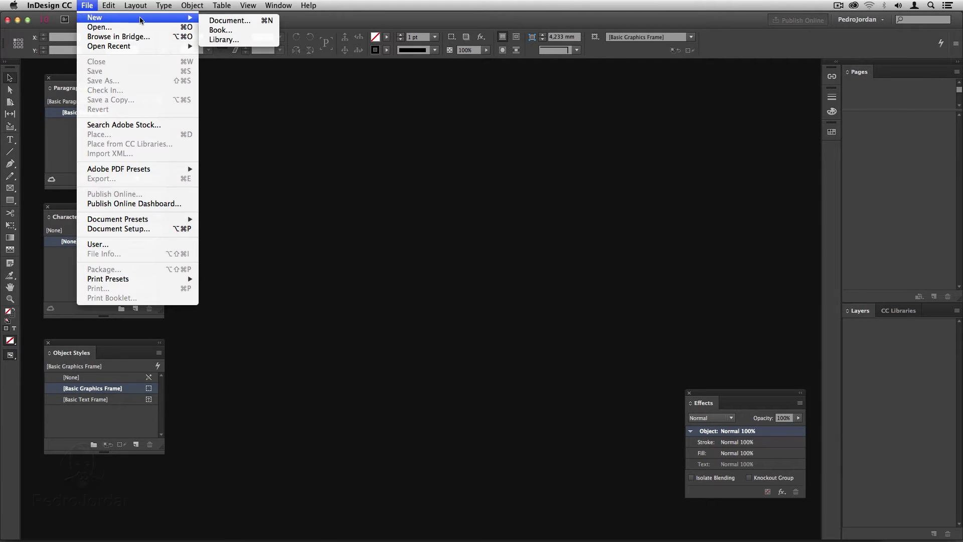
{"action": "left_click", "coordinate": [221, 20]}
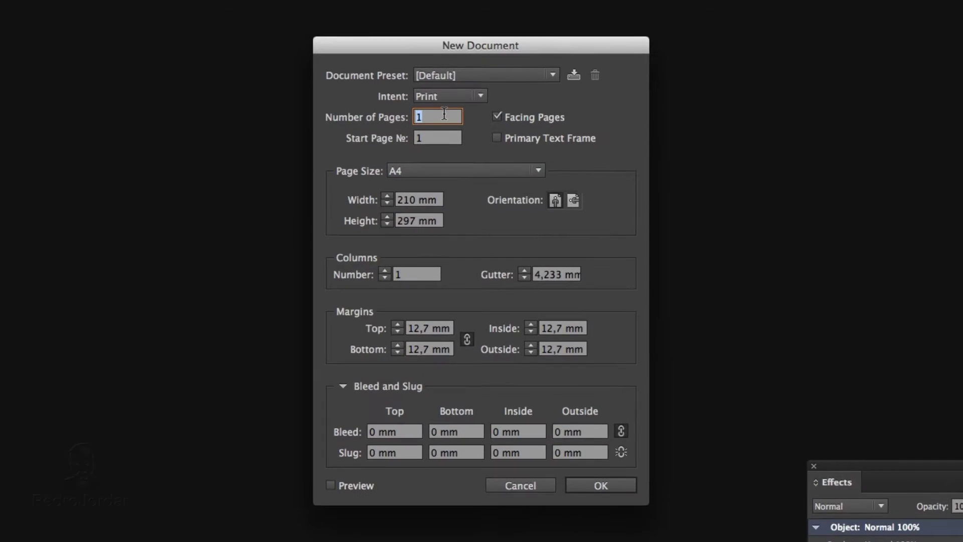
{"action": "type", "text": "2"}
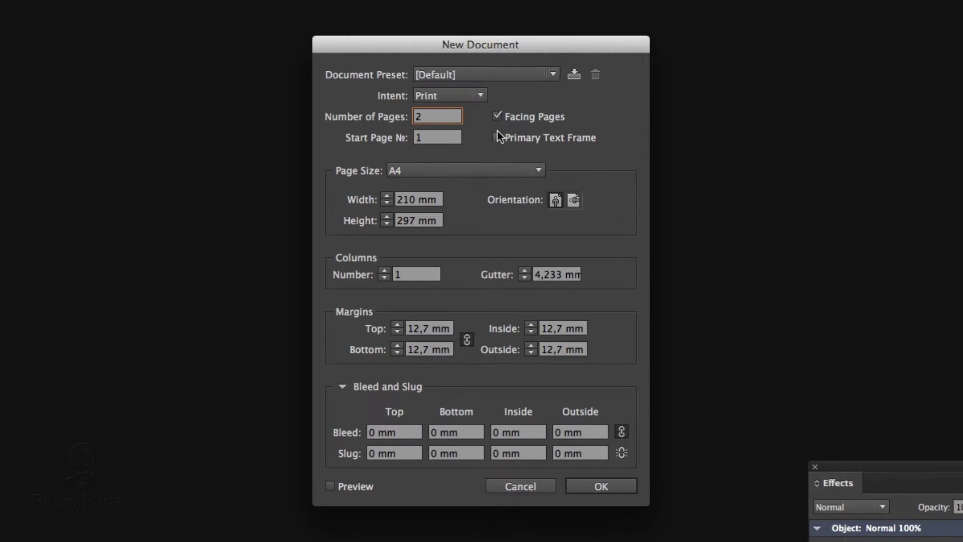
{"action": "left_click", "coordinate": [497, 116]}
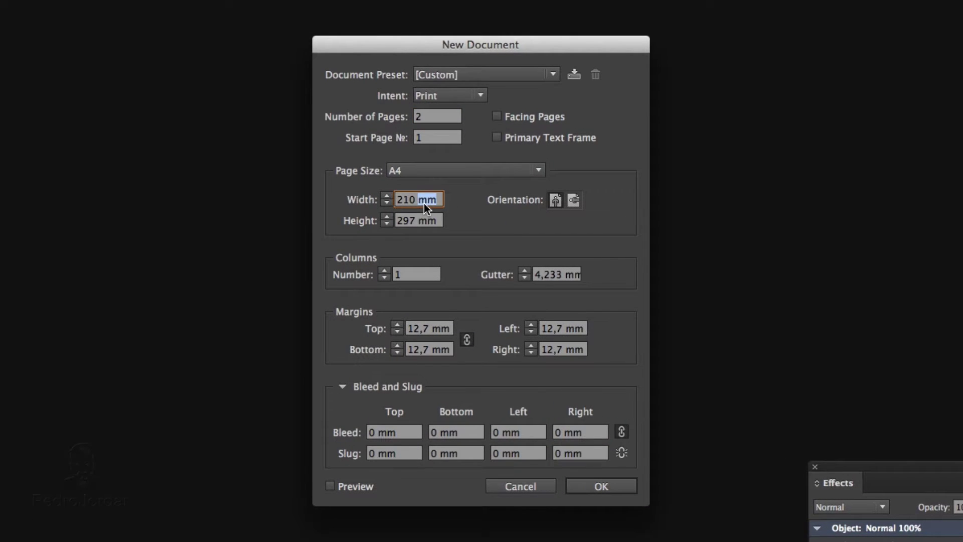
{"action": "type", "text": "150"}
{"action": "key", "text": "Tab"}
{"action": "type", "text": "100"}
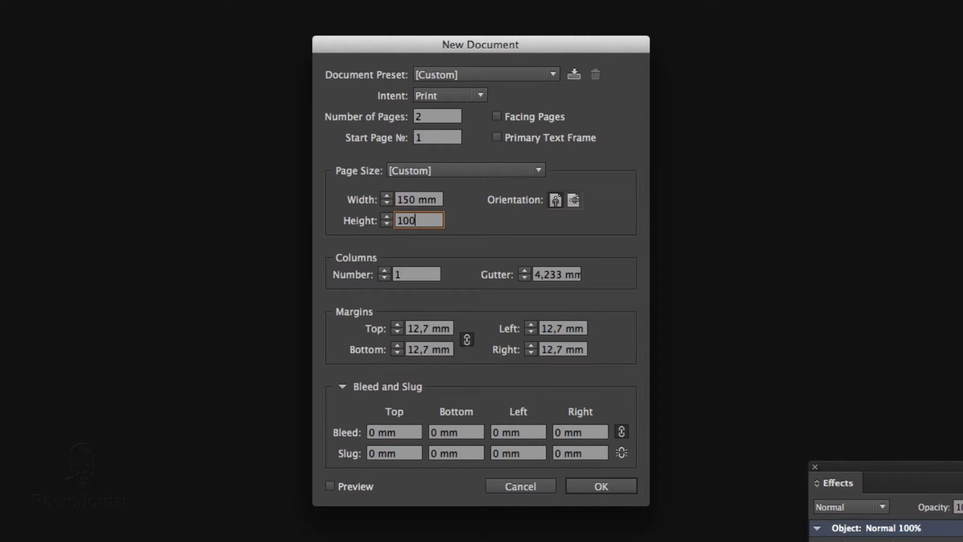
{"action": "key", "text": "Tab"}
Give it 2 columns, 5 mm margins and 3 mm bleed, and create it.
{"action": "left_click", "coordinate": [384, 270]}
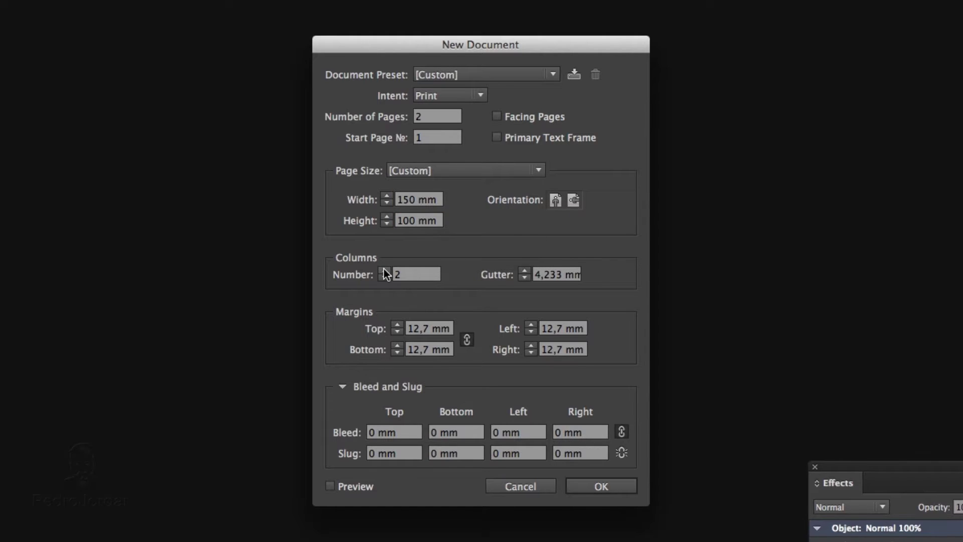
{"action": "left_click", "coordinate": [414, 328]}
{"action": "type", "text": "5"}
{"action": "key", "text": "Tab"}
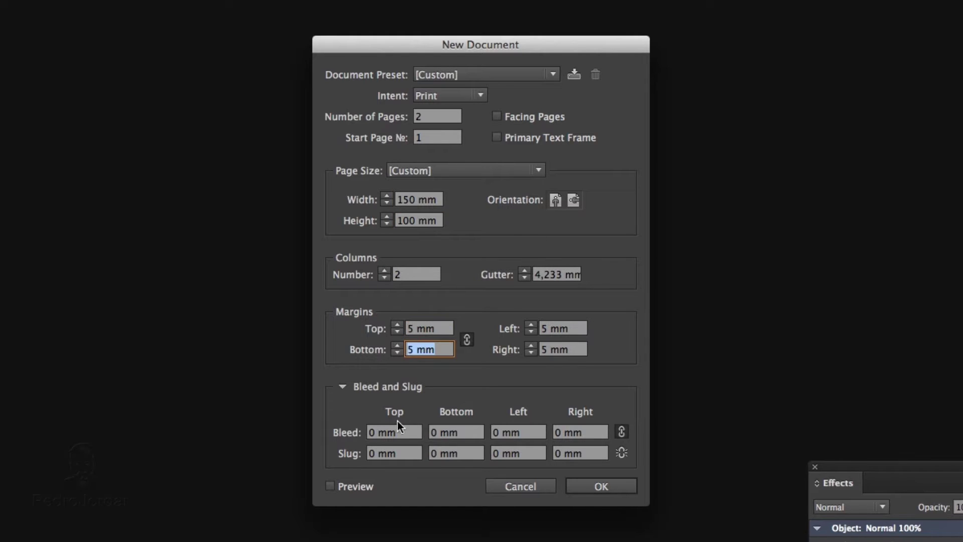
{"action": "left_click", "coordinate": [372, 432]}
{"action": "type", "text": "3"}
{"action": "key", "text": "Tab"}
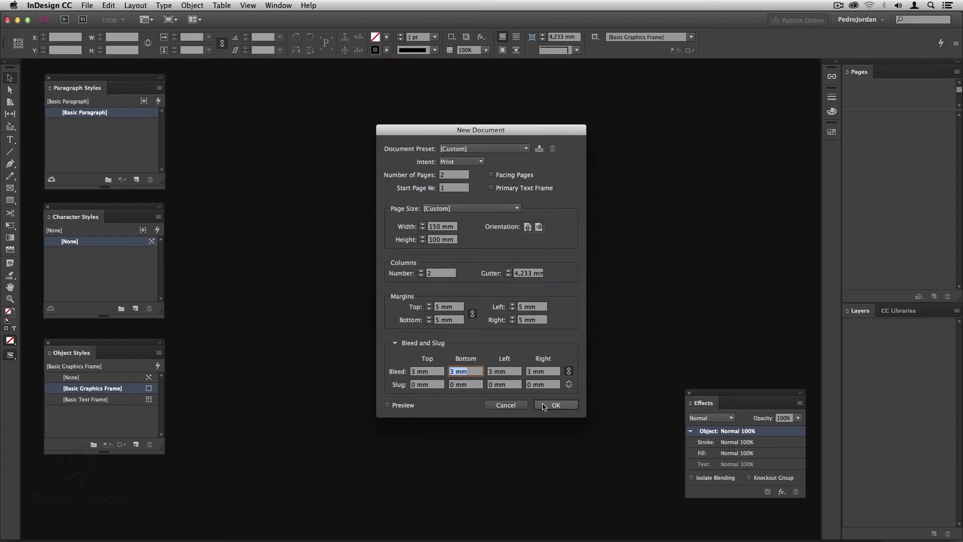
{"action": "left_click", "coordinate": [545, 408]}
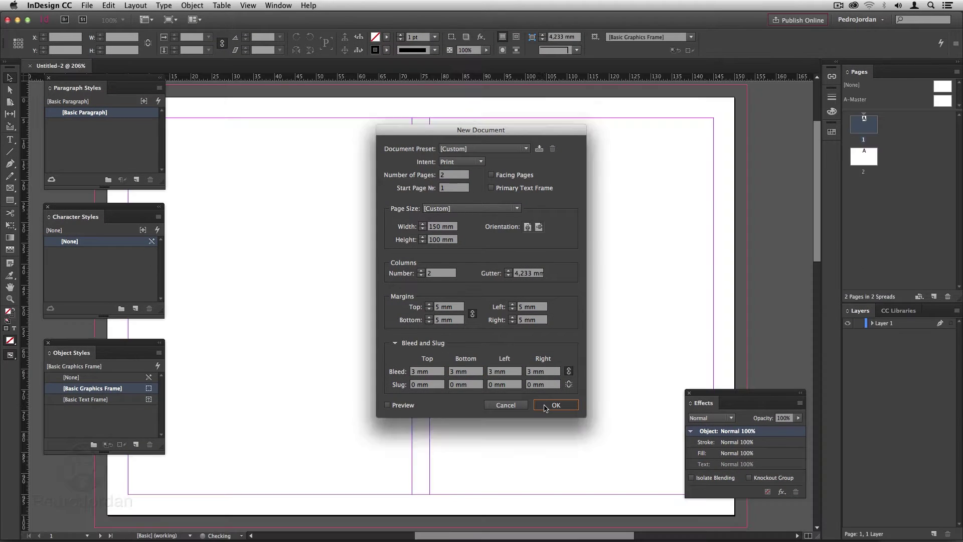
Rename Layer 1 to fundo.
{"action": "double_click", "coordinate": [887, 324]}
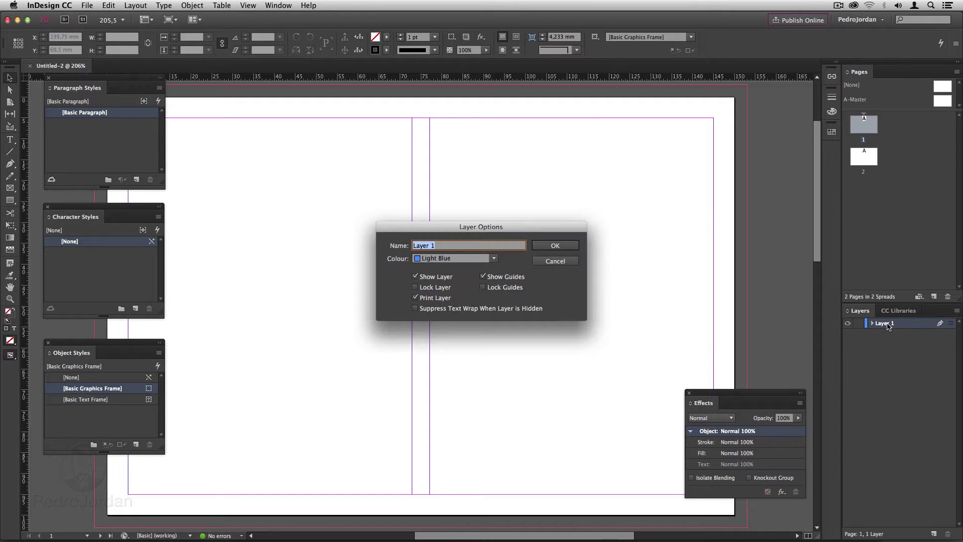
{"action": "type", "text": "fundo"}
{"action": "key", "text": "Return"}
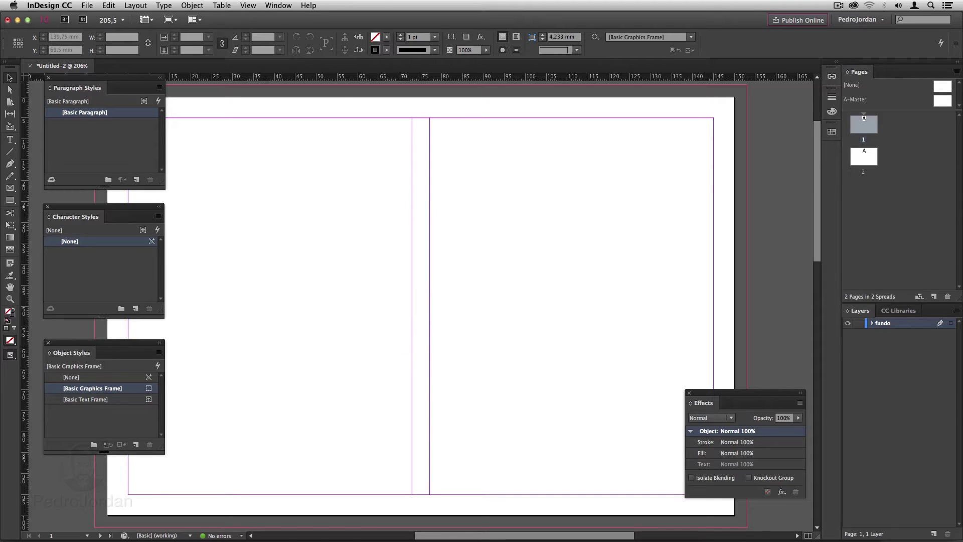
Draw graphics frames covering pages 1 and 2 out to the bleed.
{"action": "key", "text": "super+minus"}
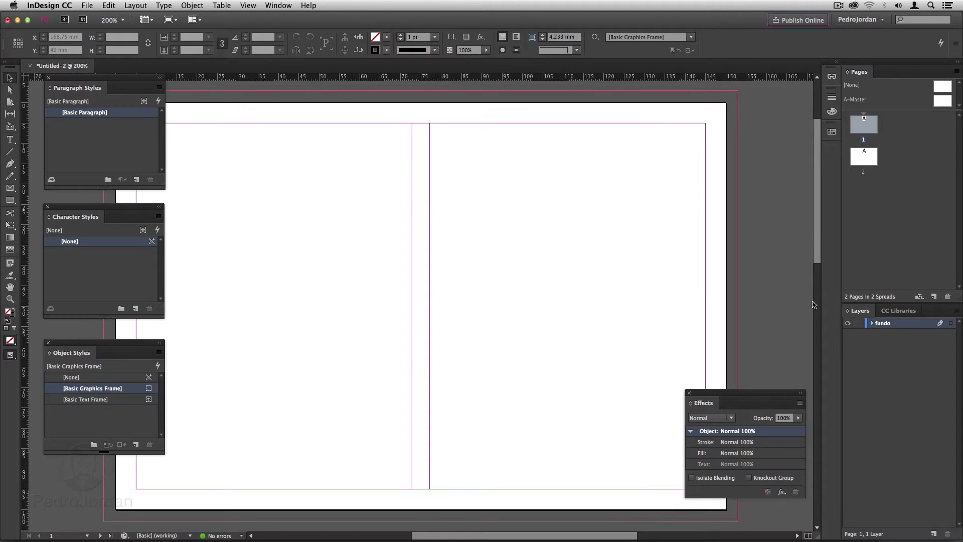
{"action": "key", "text": "super+minus"}
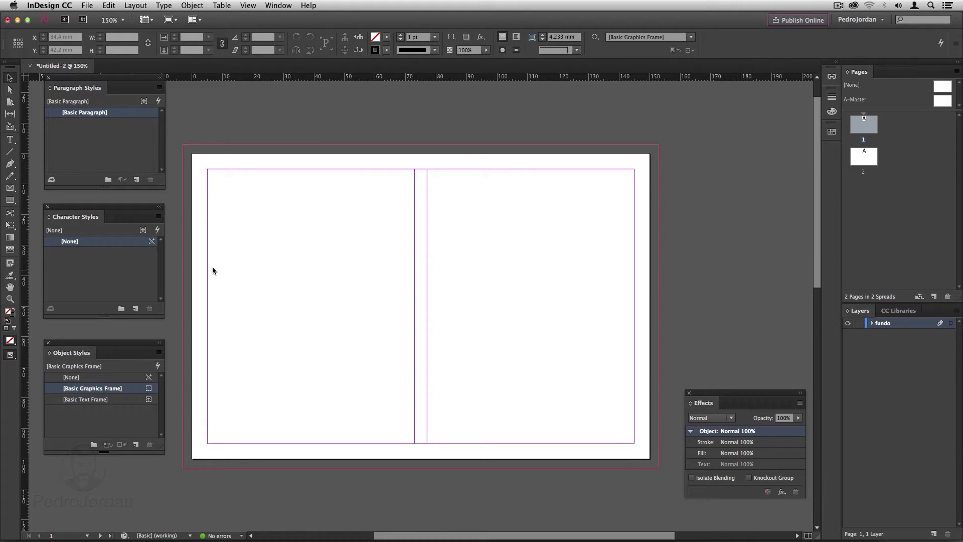
{"action": "left_click", "coordinate": [10, 188]}
{"action": "left_click_drag", "start_coordinate": [182, 144], "coordinate": [659, 467]}
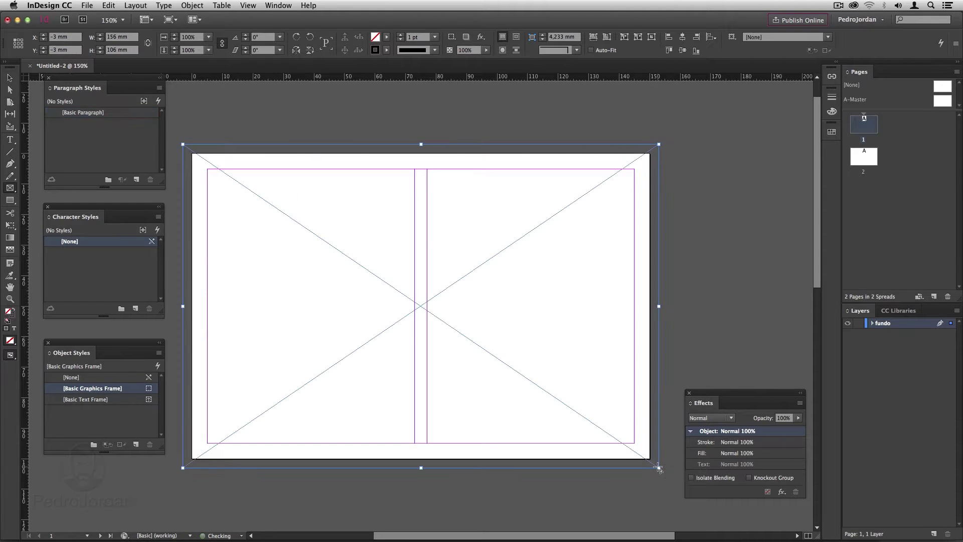
{"action": "scroll", "coordinate": [658, 467], "scroll_direction": "down", "scroll_amount": 10}
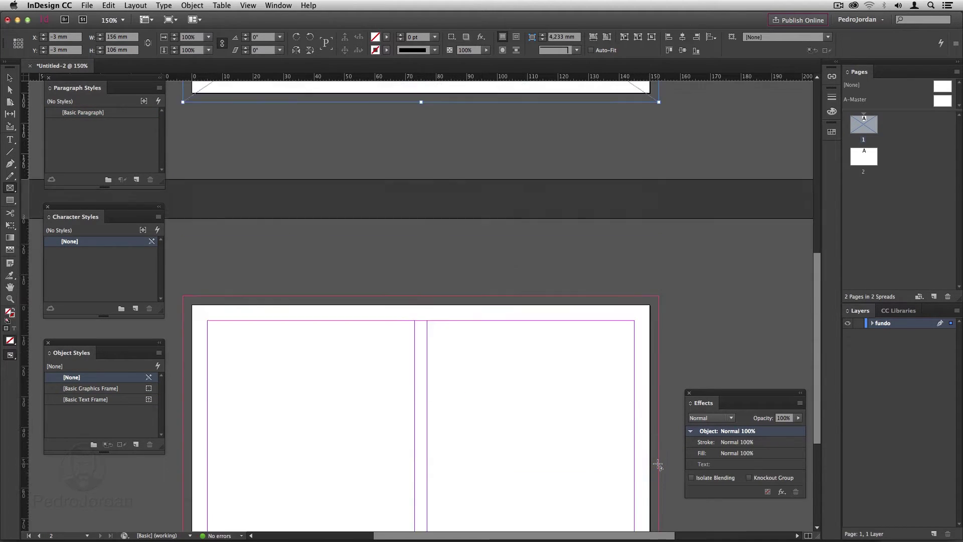
{"action": "scroll", "coordinate": [658, 467], "scroll_direction": "down", "scroll_amount": 4}
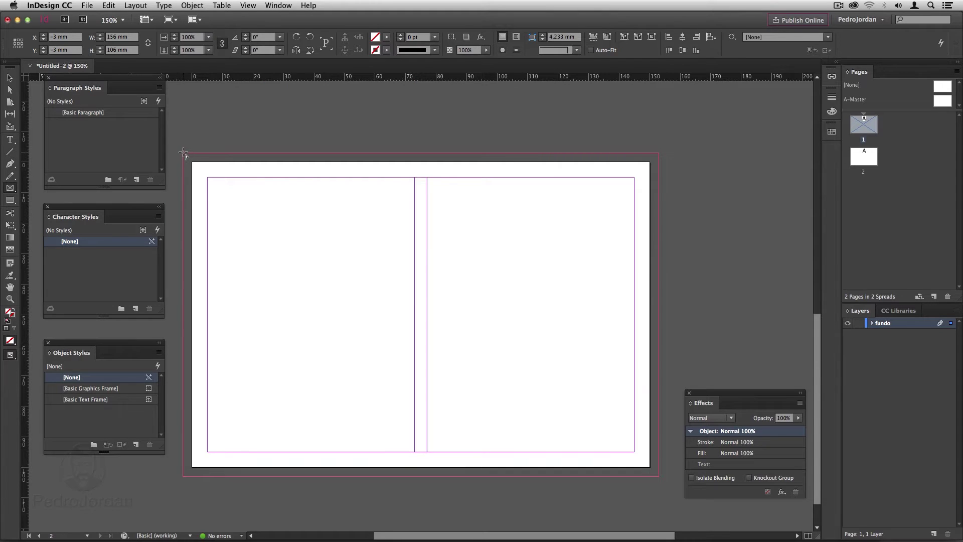
{"action": "left_click_drag", "start_coordinate": [183, 153], "coordinate": [657, 477]}
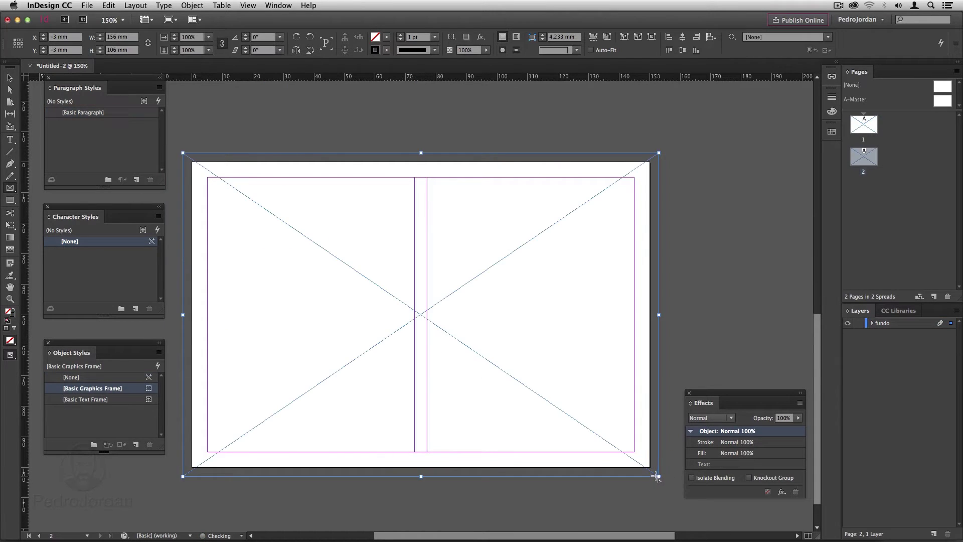
{"action": "scroll", "coordinate": [651, 351], "scroll_direction": "up", "scroll_amount": 12}
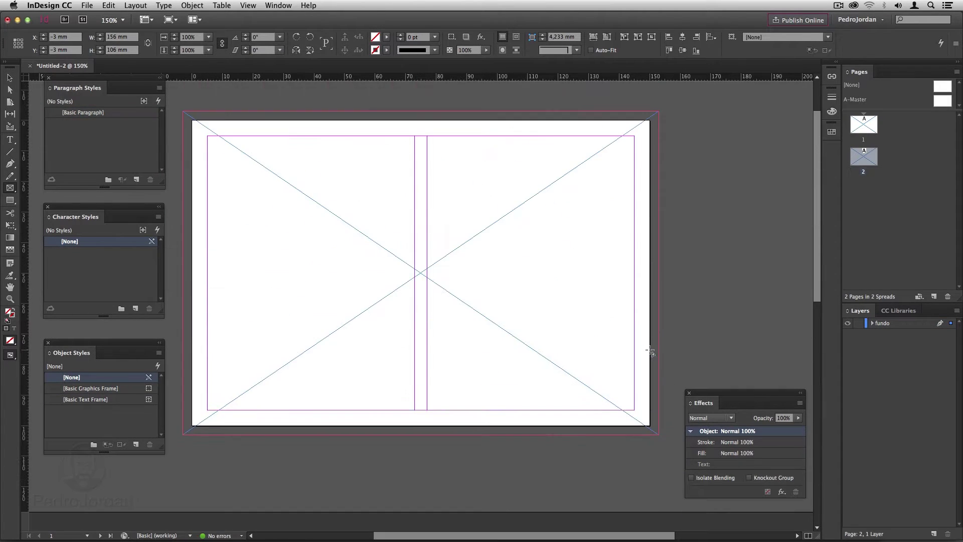
Add a new layer named DadosVariaveis.
{"action": "left_click", "coordinate": [934, 533]}
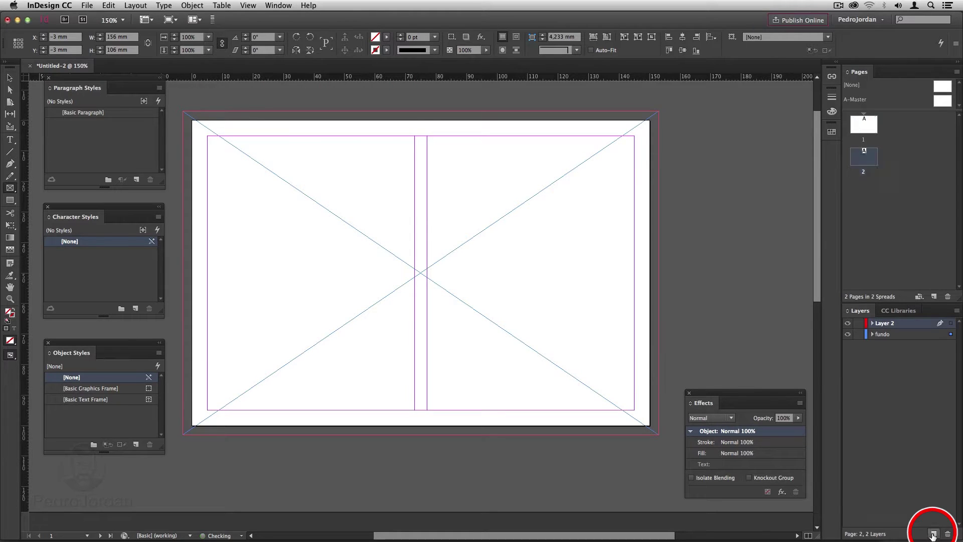
{"action": "double_click", "coordinate": [883, 325]}
{"action": "type", "text": "Dados"}
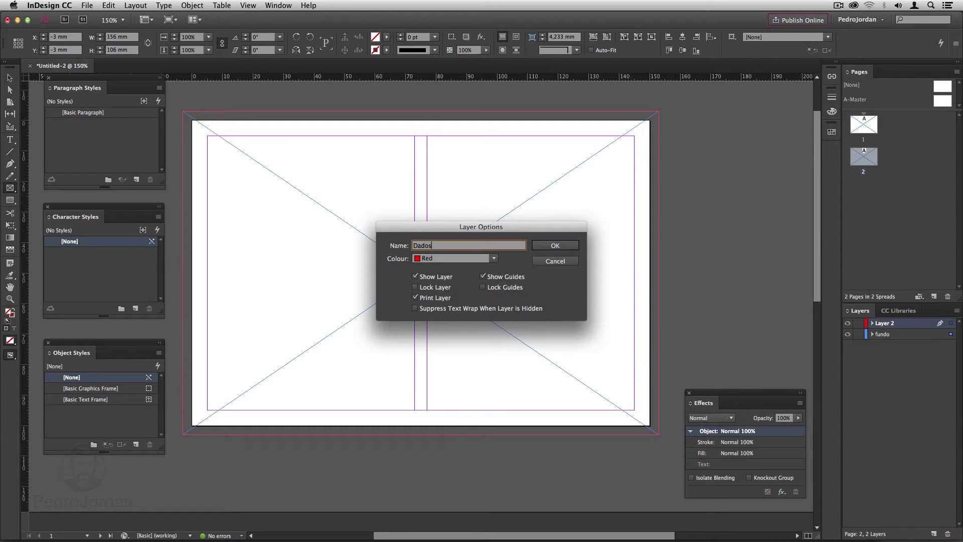
{"action": "type", "text": "Variaveis"}
{"action": "left_click", "coordinate": [555, 246]}
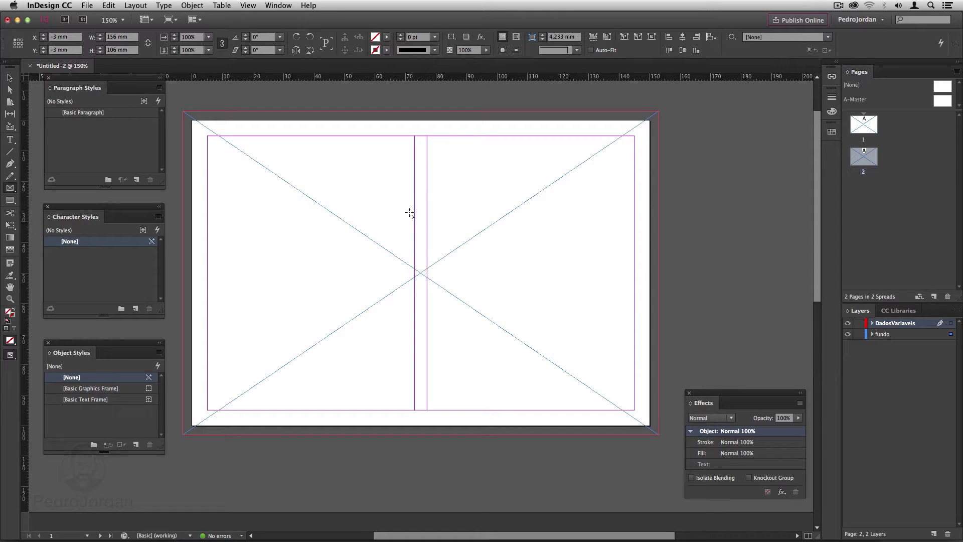
Draw text frames on pages 1 and 2, plus a rectangle below page 2's text frame.
{"action": "left_click", "coordinate": [10, 140]}
{"action": "left_click_drag", "start_coordinate": [427, 136], "coordinate": [634, 243]}
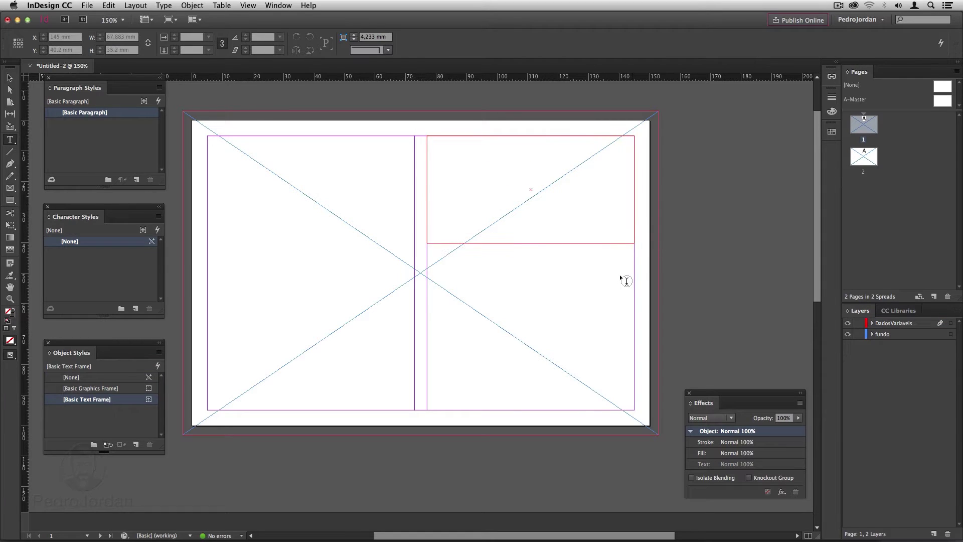
{"action": "key", "text": "shift+Page_Down"}
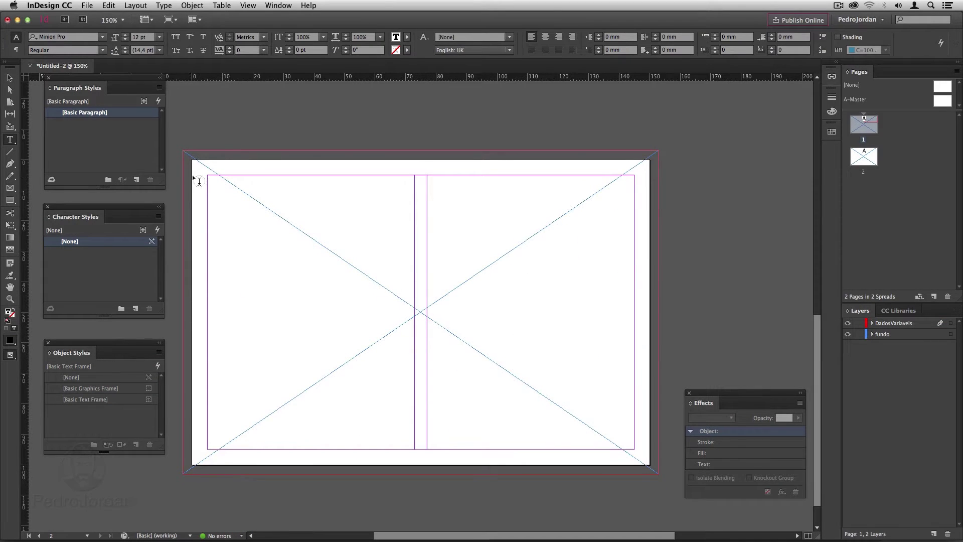
{"action": "left_click_drag", "start_coordinate": [208, 175], "coordinate": [416, 273]}
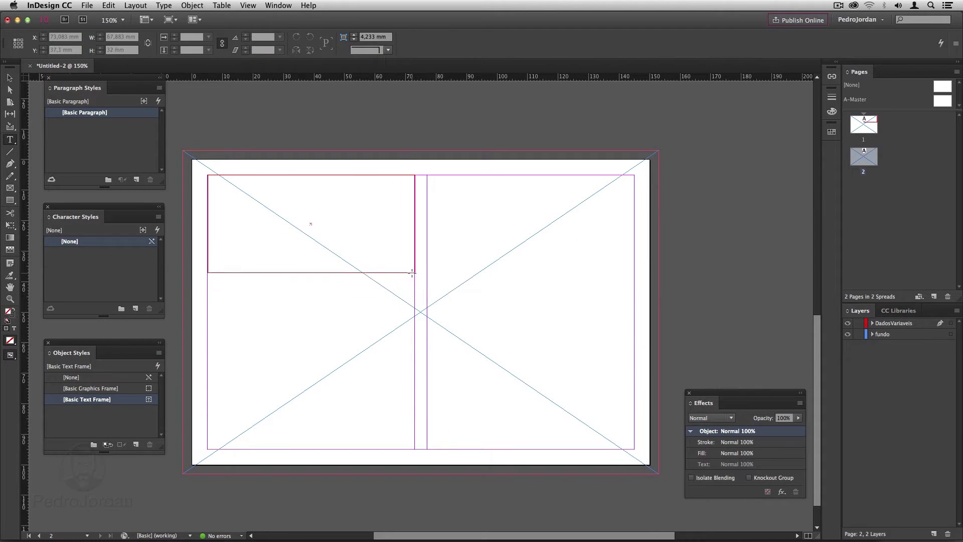
{"action": "key", "text": "Escape"}
{"action": "key", "text": "m"}
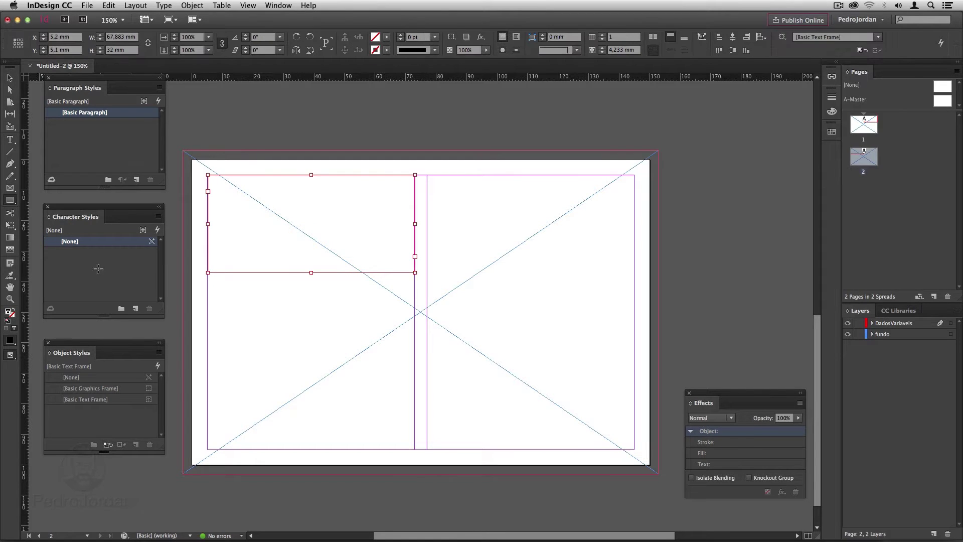
{"action": "left_click_drag", "start_coordinate": [207, 285], "coordinate": [413, 379]}
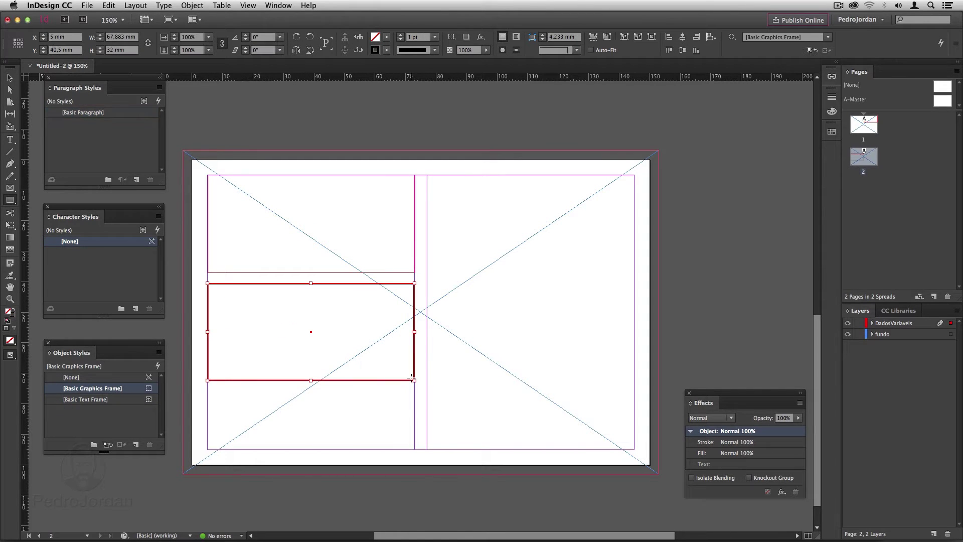
Give page 2's rectangle a [Paper] fill, no stroke and 2 mm rounded corners.
{"action": "left_click", "coordinate": [386, 38]}
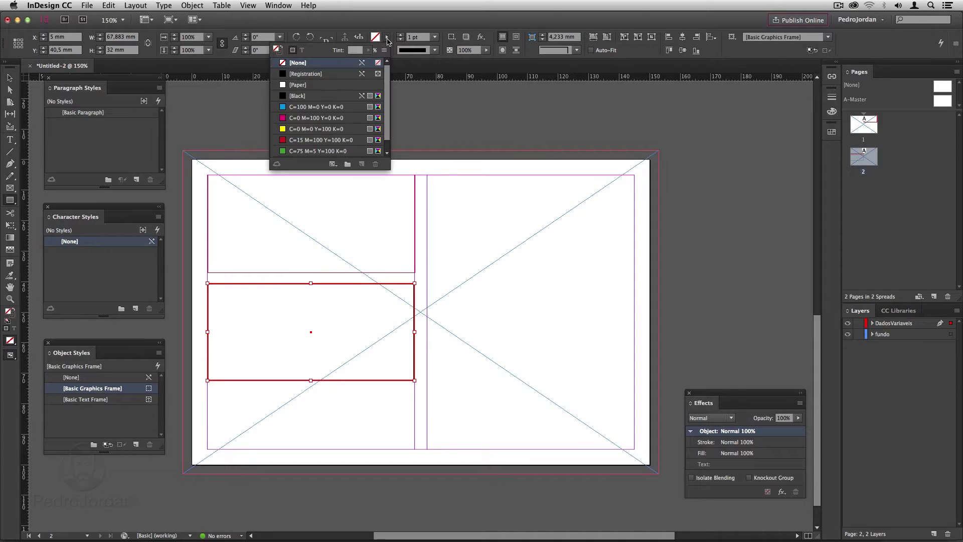
{"action": "left_click", "coordinate": [297, 85]}
{"action": "left_click", "coordinate": [387, 50]}
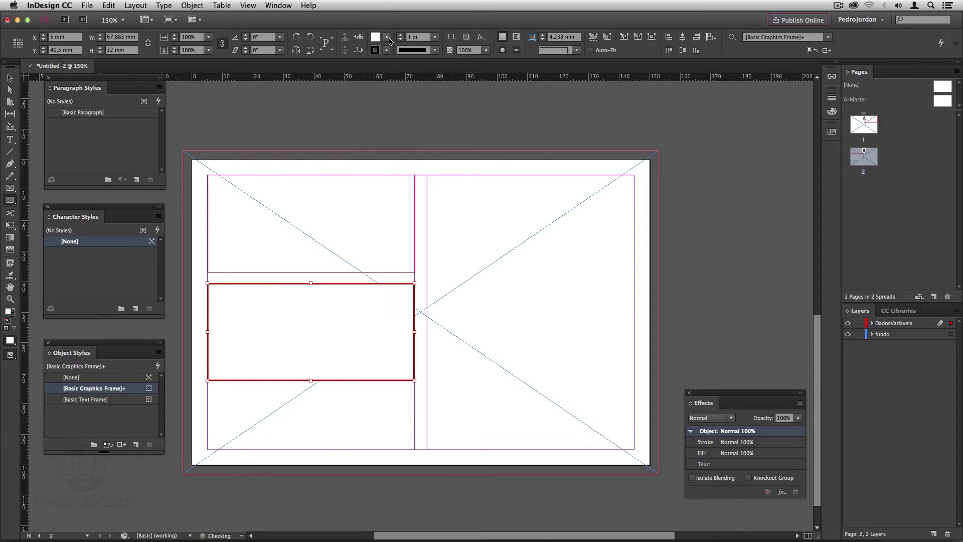
{"action": "left_click", "coordinate": [387, 50]}
{"action": "left_click", "coordinate": [283, 76]}
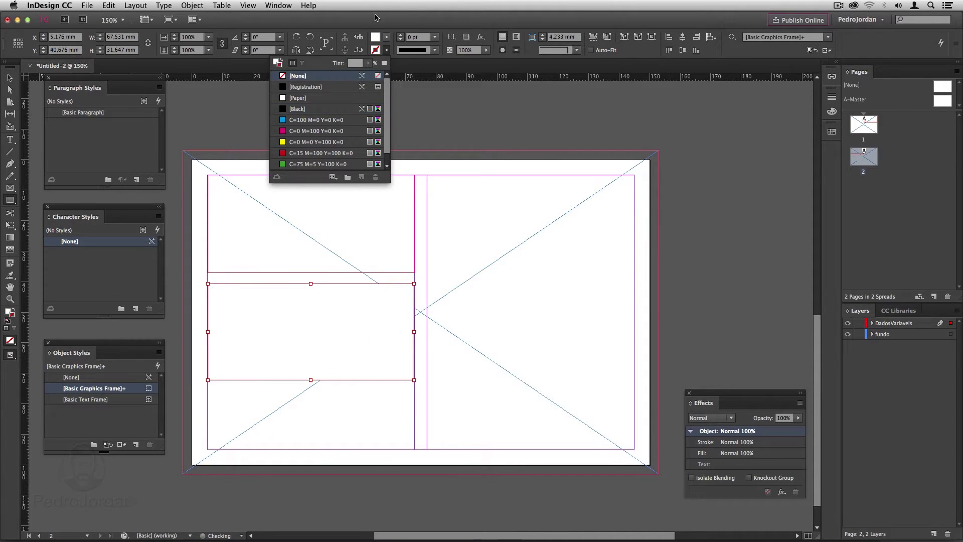
{"action": "left_click", "coordinate": [577, 51]}
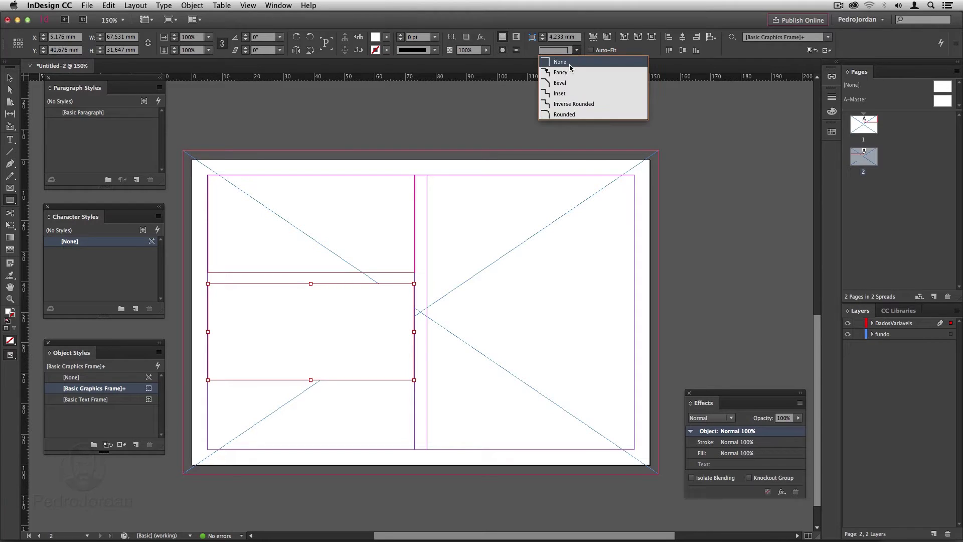
{"action": "left_click", "coordinate": [570, 113]}
{"action": "left_click", "coordinate": [543, 39]}
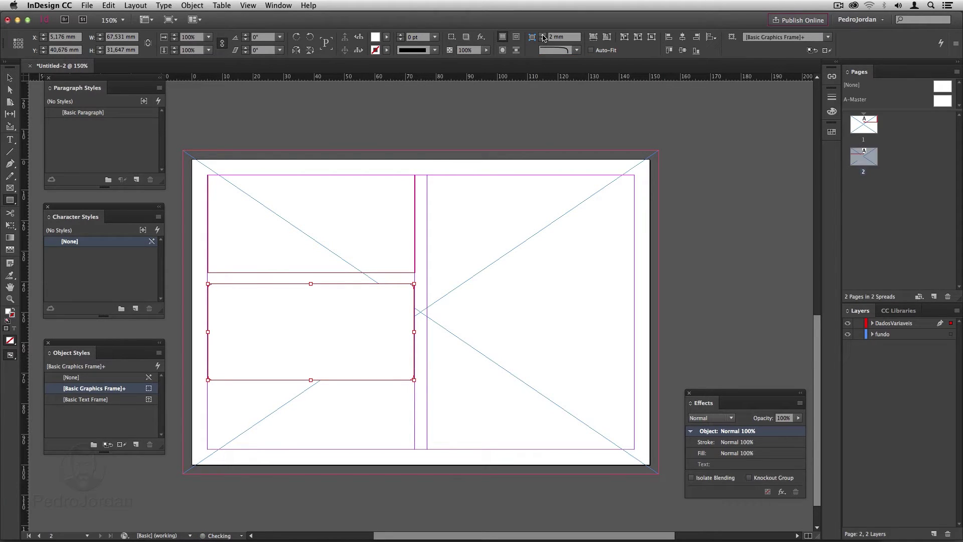
{"action": "left_click", "coordinate": [9, 139]}
Draw four address-line text frames stacked inside the rounded rectangle.
{"action": "left_click_drag", "start_coordinate": [213, 290], "coordinate": [412, 304]}
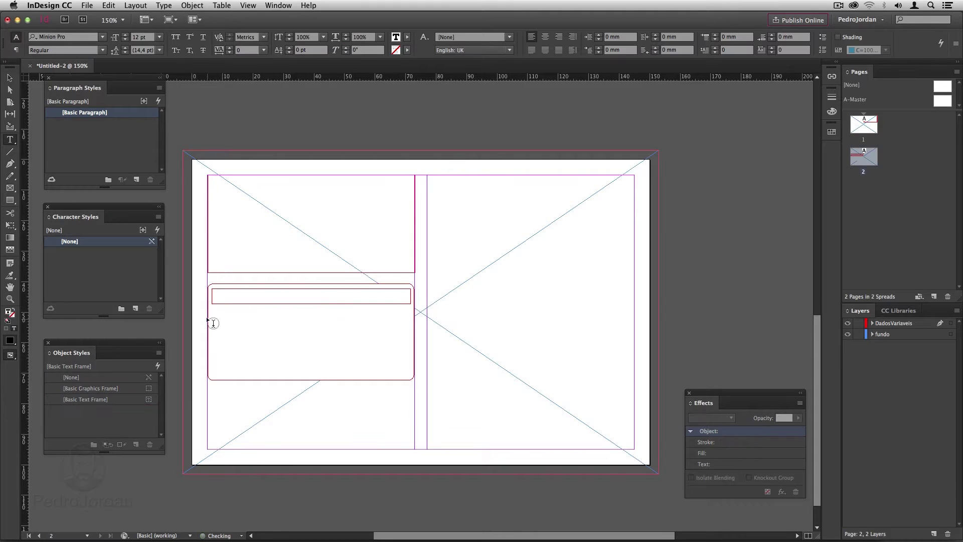
{"action": "left_click_drag", "start_coordinate": [212, 308], "coordinate": [410, 322]}
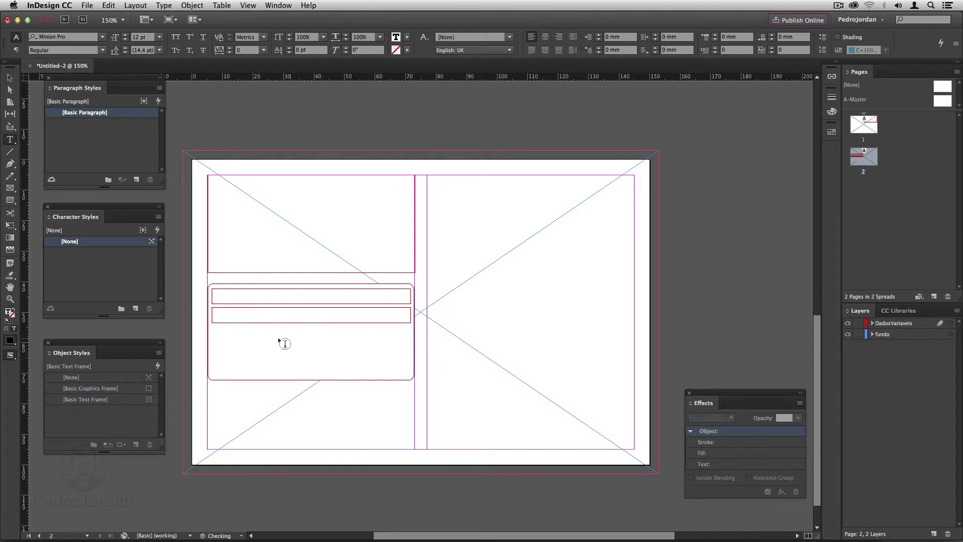
{"action": "left_click_drag", "start_coordinate": [211, 328], "coordinate": [411, 342]}
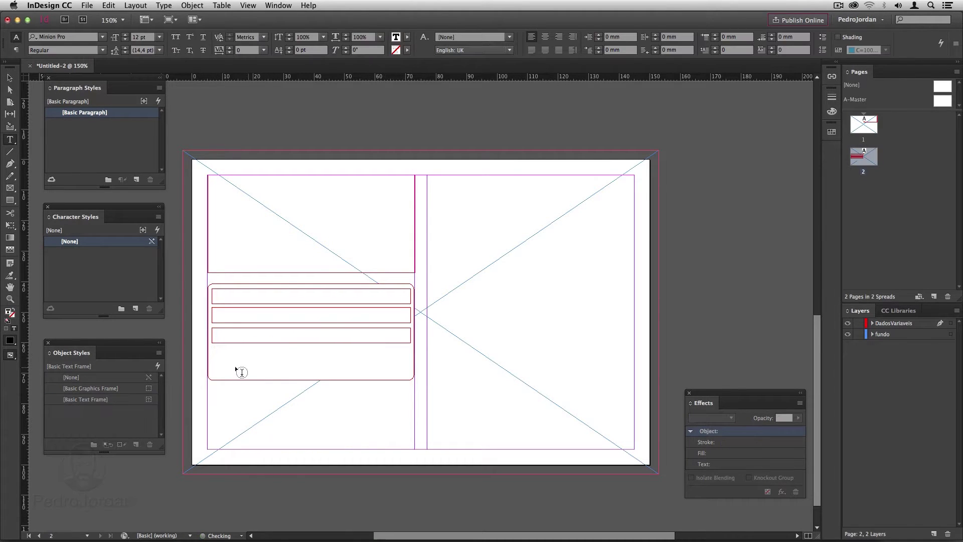
{"action": "left_click_drag", "start_coordinate": [212, 357], "coordinate": [411, 373]}
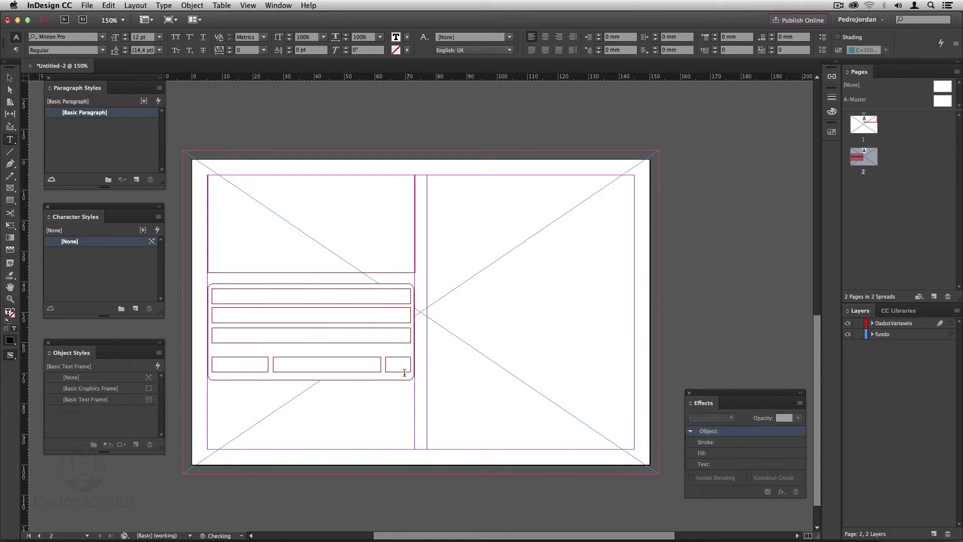
Select the address frames and distribute their vertical centres evenly.
{"action": "left_click", "coordinate": [10, 78]}
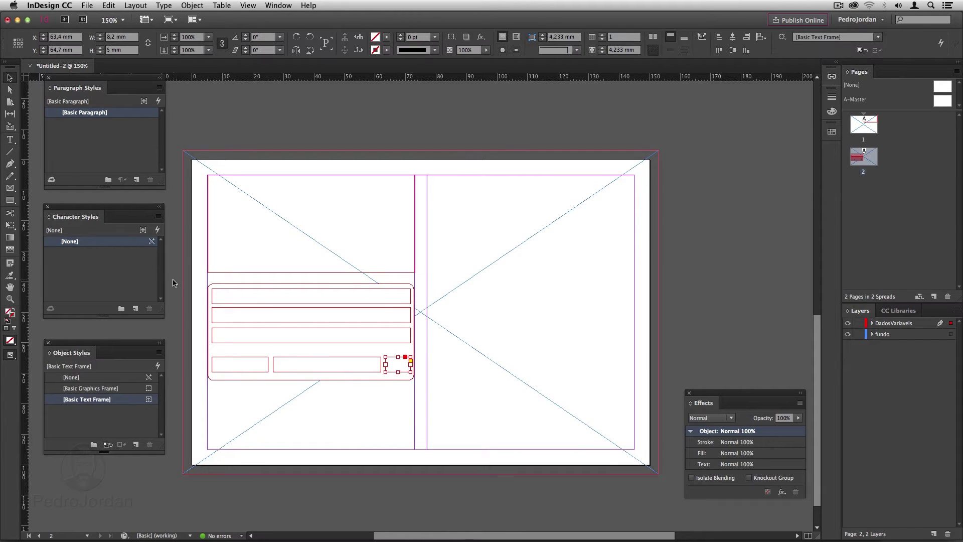
{"action": "left_click", "coordinate": [226, 304]}
{"action": "left_click", "coordinate": [222, 321], "text": "shift"}
{"action": "left_click", "coordinate": [223, 343], "text": "shift"}
{"action": "left_click", "coordinate": [224, 359], "text": "shift"}
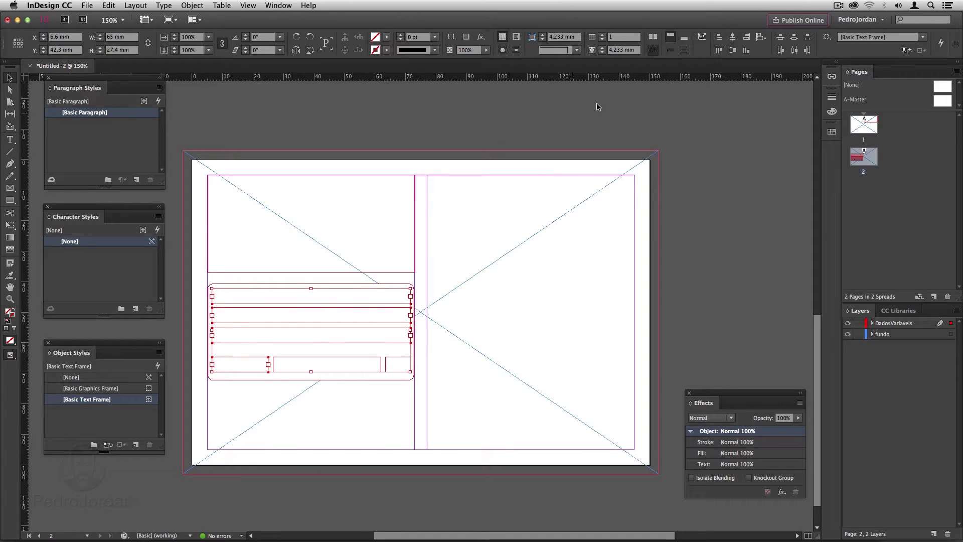
{"action": "left_click", "coordinate": [794, 36]}
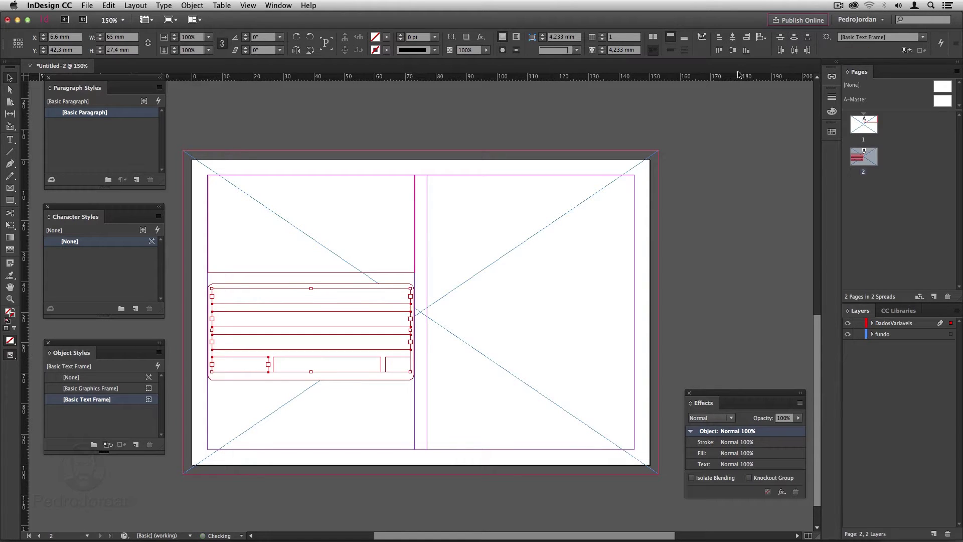
{"action": "left_click", "coordinate": [416, 142]}
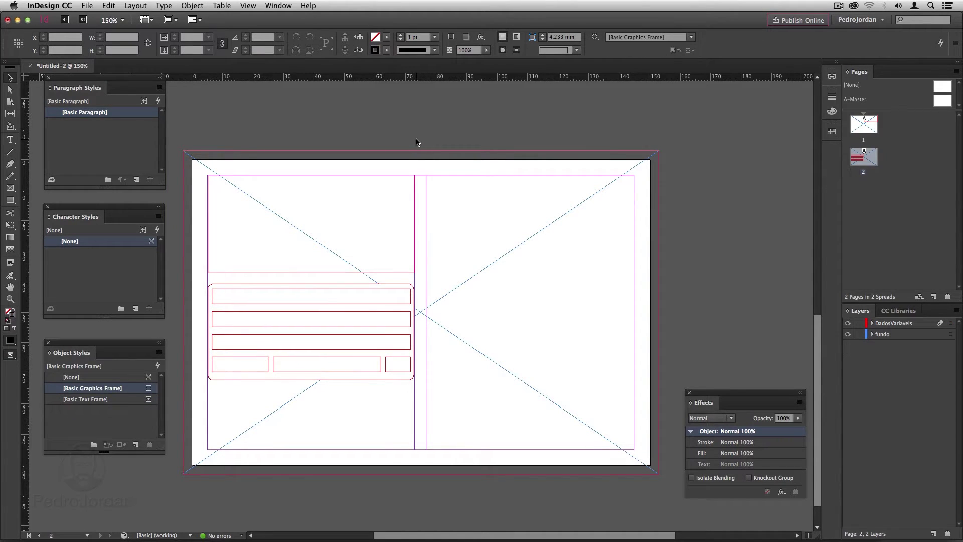
{"action": "left_click", "coordinate": [10, 188]}
Draw an image frame at the lower right and add a new layer named Correio.
{"action": "left_click_drag", "start_coordinate": [427, 312], "coordinate": [634, 449]}
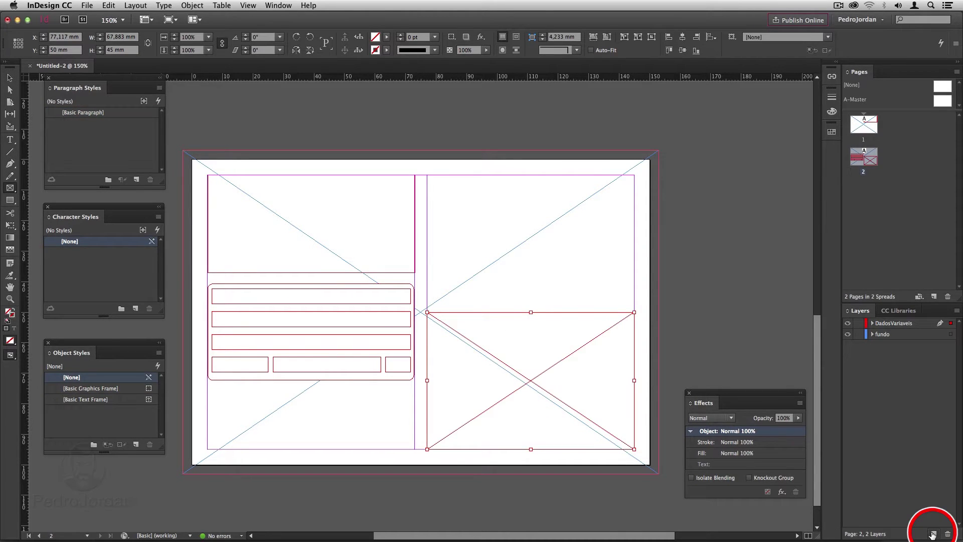
{"action": "left_click", "coordinate": [934, 532]}
{"action": "double_click", "coordinate": [885, 325]}
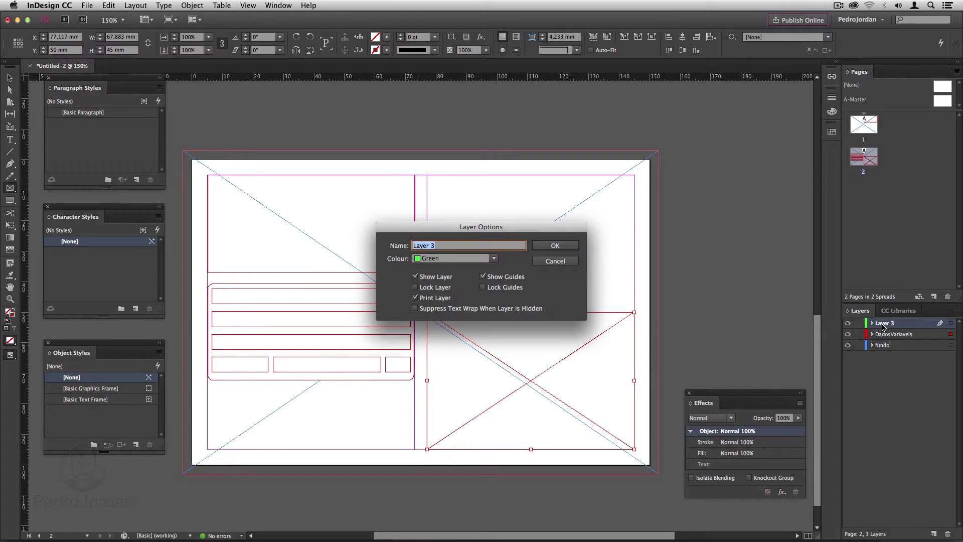
{"action": "type", "text": "Correio"}
{"action": "left_click", "coordinate": [549, 246]}
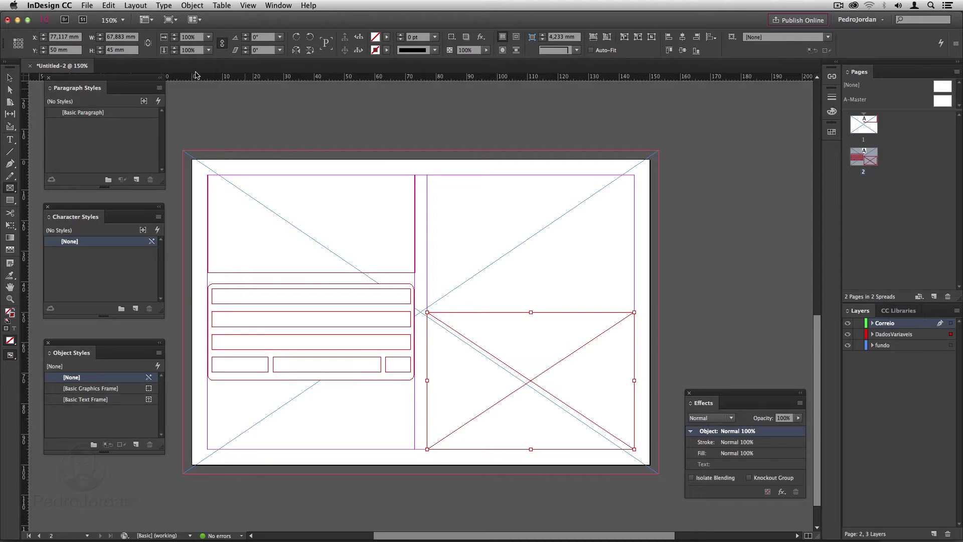
Place the Mala Direta Postal stamp image at the top right of page 2.
{"action": "left_click", "coordinate": [86, 5]}
{"action": "left_click", "coordinate": [109, 133]}
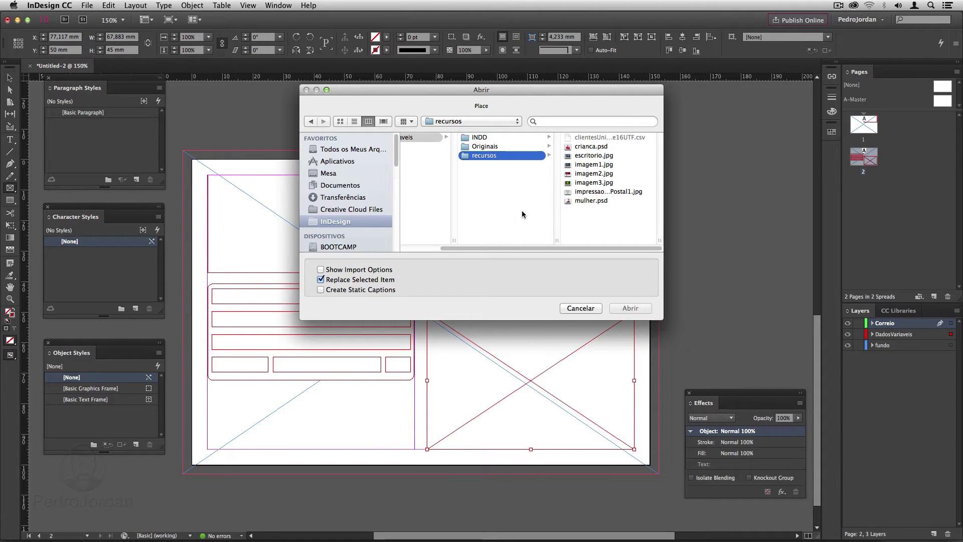
{"action": "left_click", "coordinate": [604, 193]}
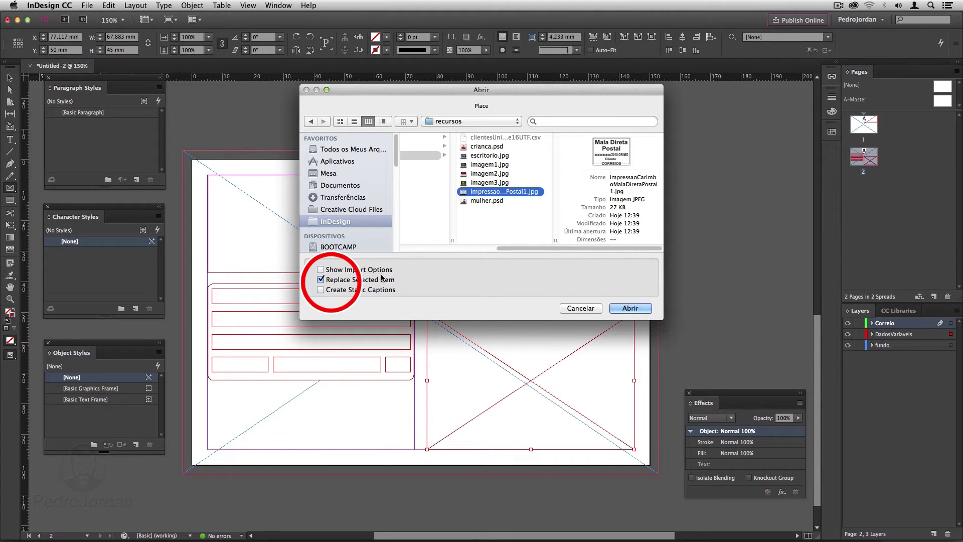
{"action": "left_click", "coordinate": [321, 279]}
{"action": "left_click", "coordinate": [631, 308]}
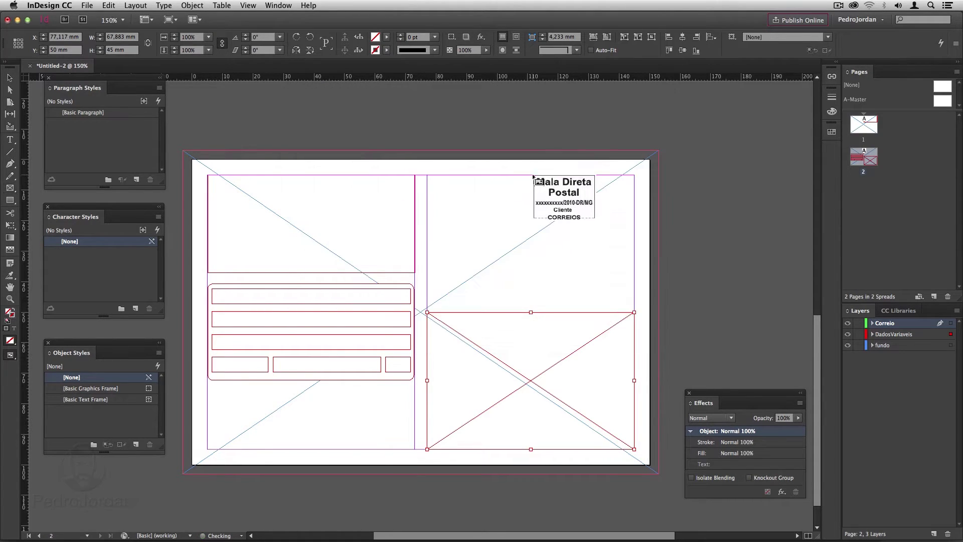
{"action": "left_click_drag", "start_coordinate": [533, 175], "coordinate": [634, 249]}
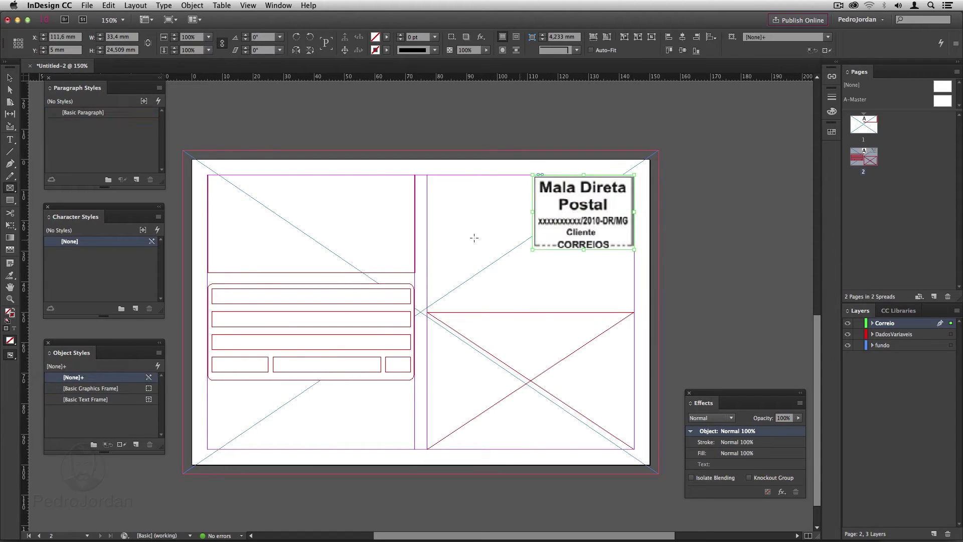
{"action": "left_click", "coordinate": [9, 139]}
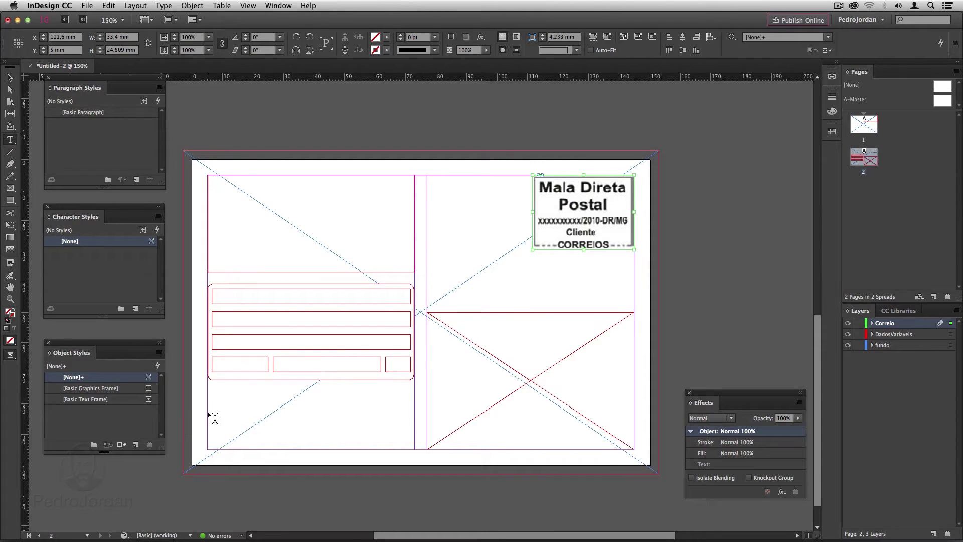
Type IMPRESSO in a lower-left text frame and set it in 18 pt Helvetica.
{"action": "left_click_drag", "start_coordinate": [208, 412], "coordinate": [346, 437]}
{"action": "type", "text": "IMPRESSO"}
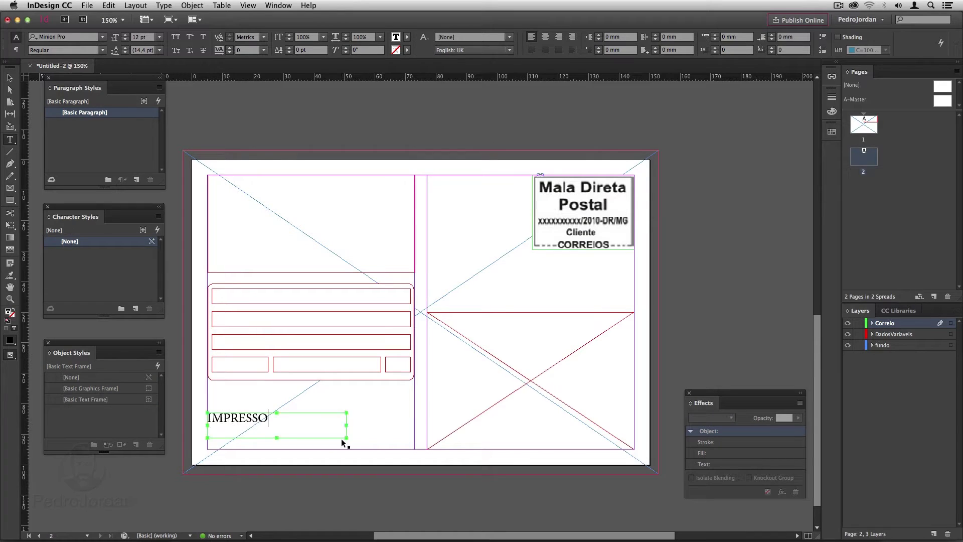
{"action": "key", "text": "super+a"}
{"action": "left_click", "coordinate": [159, 36]}
{"action": "left_click", "coordinate": [148, 135]}
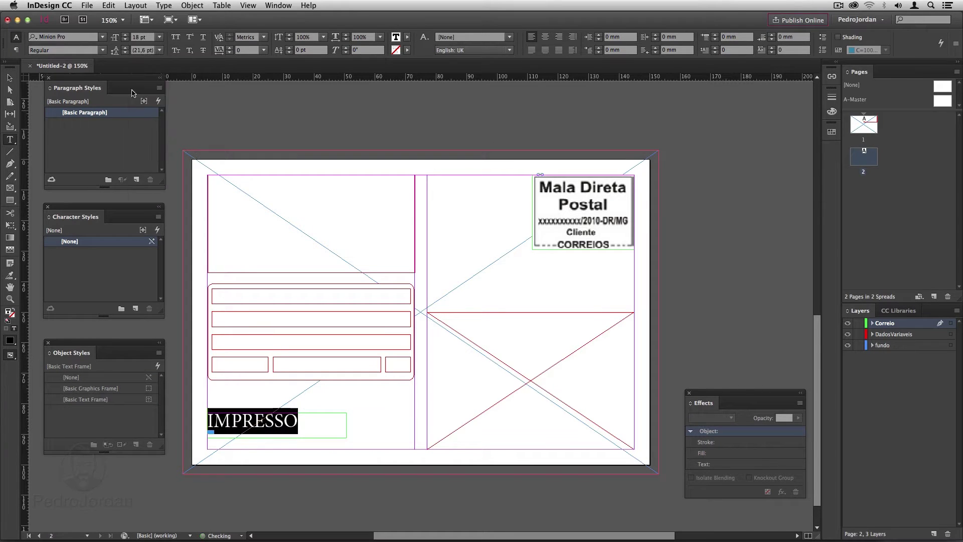
{"action": "left_click", "coordinate": [102, 37]}
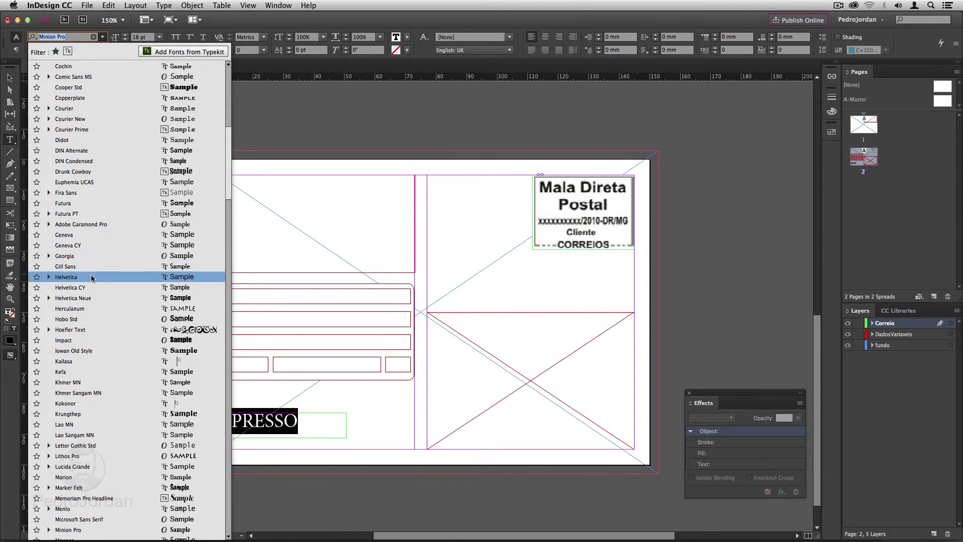
{"action": "left_click", "coordinate": [92, 276]}
{"action": "key", "text": "Escape"}
{"action": "left_click", "coordinate": [185, 113]}
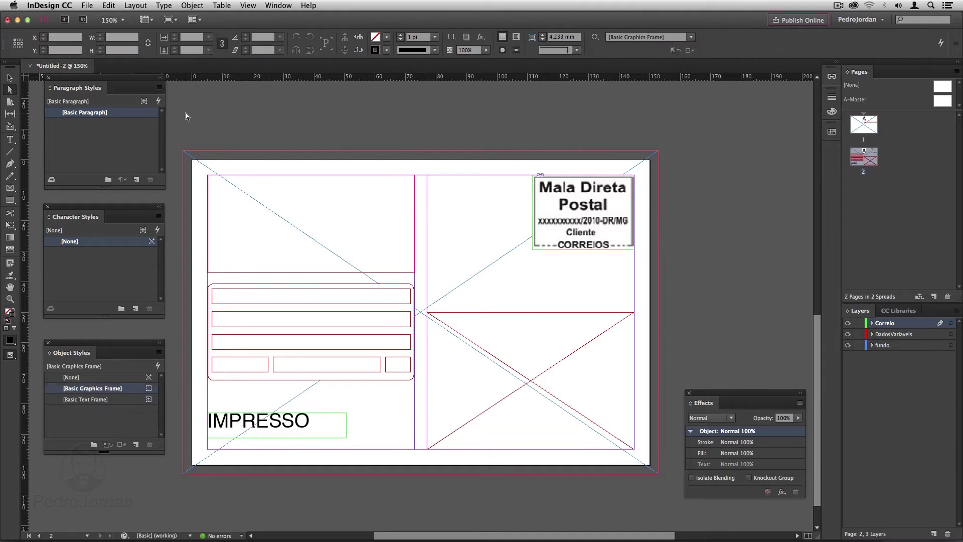
{"action": "left_click_drag", "start_coordinate": [399, 163], "coordinate": [445, 157]}
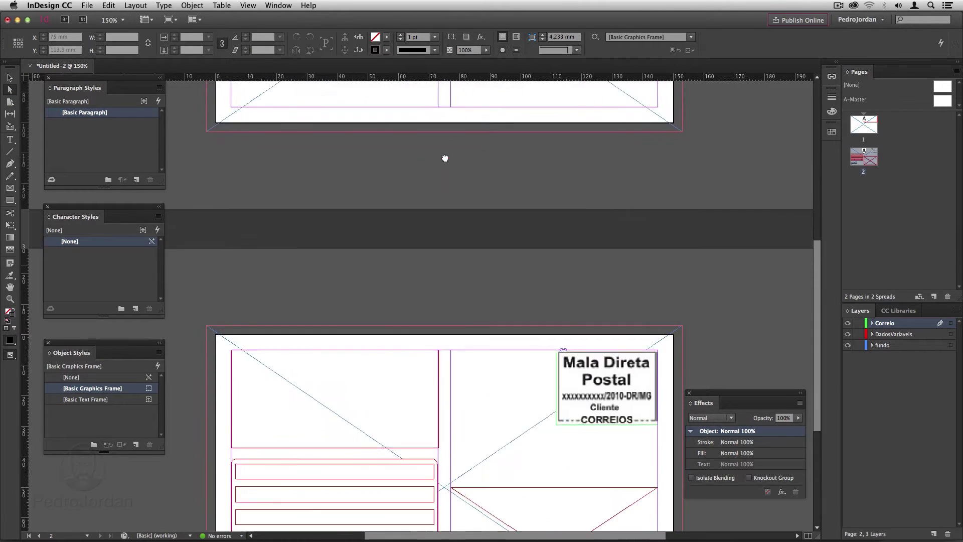
Place escritorio.jpg in page 2's background frame, filling the frame, at 61% opacity.
{"action": "scroll", "coordinate": [445, 157], "scroll_direction": "down", "scroll_amount": 3}
{"action": "left_click", "coordinate": [414, 174]}
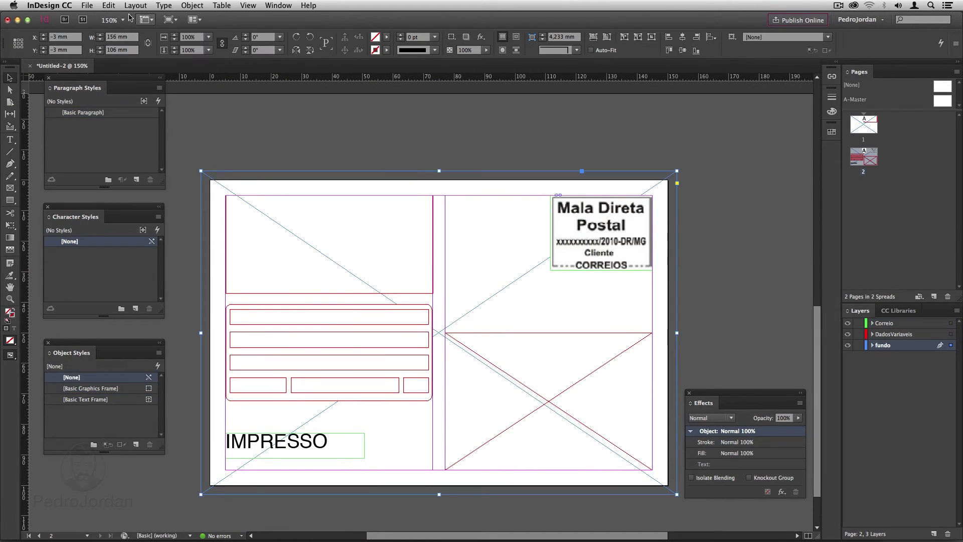
{"action": "left_click", "coordinate": [87, 5]}
{"action": "left_click", "coordinate": [126, 140]}
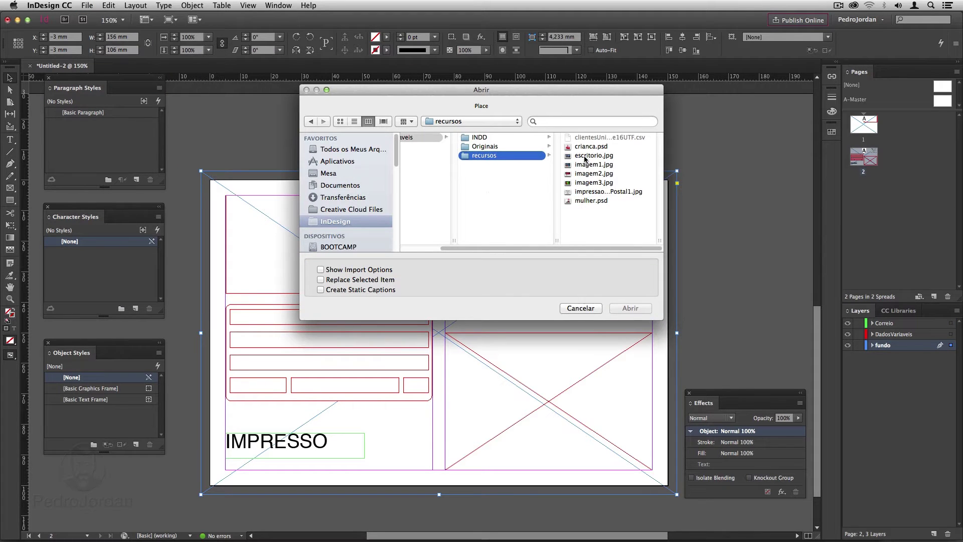
{"action": "left_click", "coordinate": [585, 156]}
{"action": "left_click", "coordinate": [624, 308]}
{"action": "left_click", "coordinate": [284, 211]}
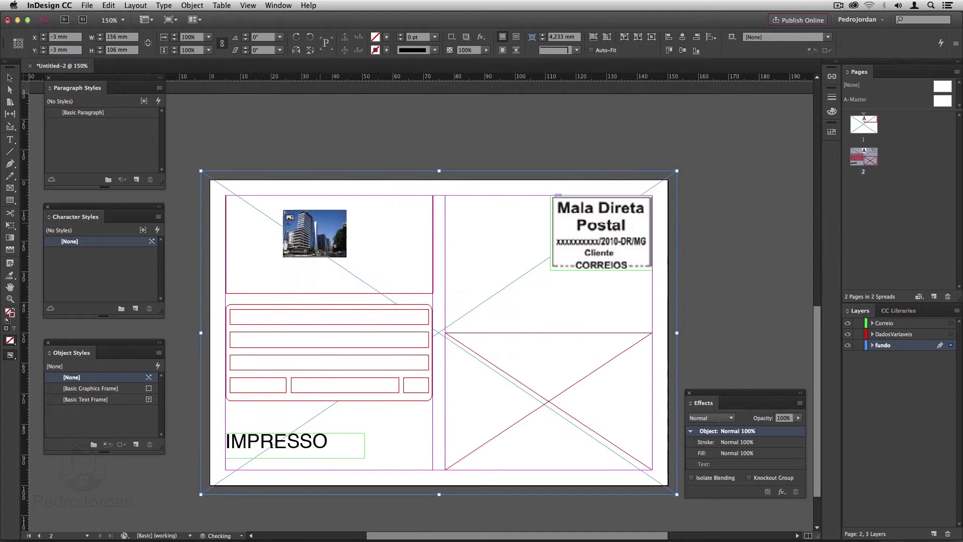
{"action": "left_click", "coordinate": [594, 37]}
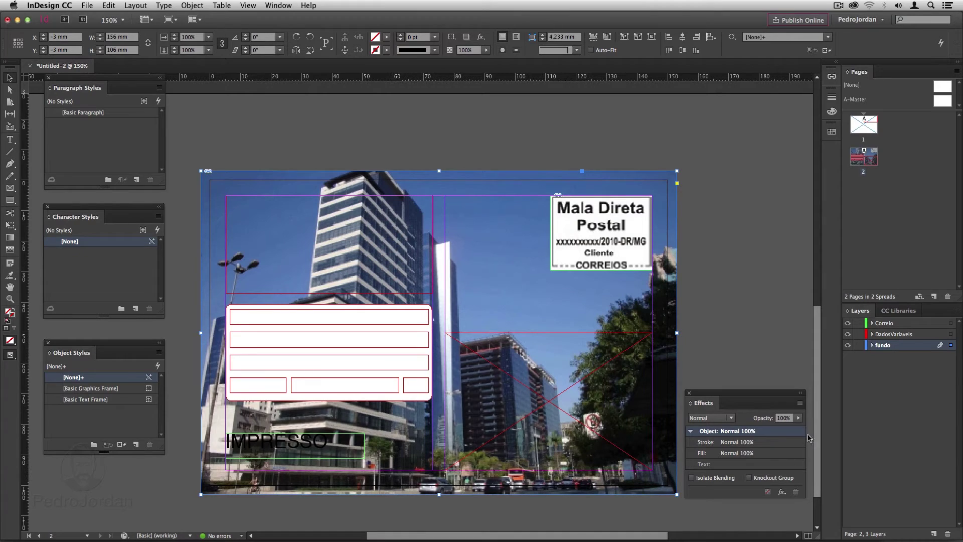
{"action": "left_click", "coordinate": [798, 418]}
{"action": "left_click_drag", "start_coordinate": [801, 429], "coordinate": [781, 432]}
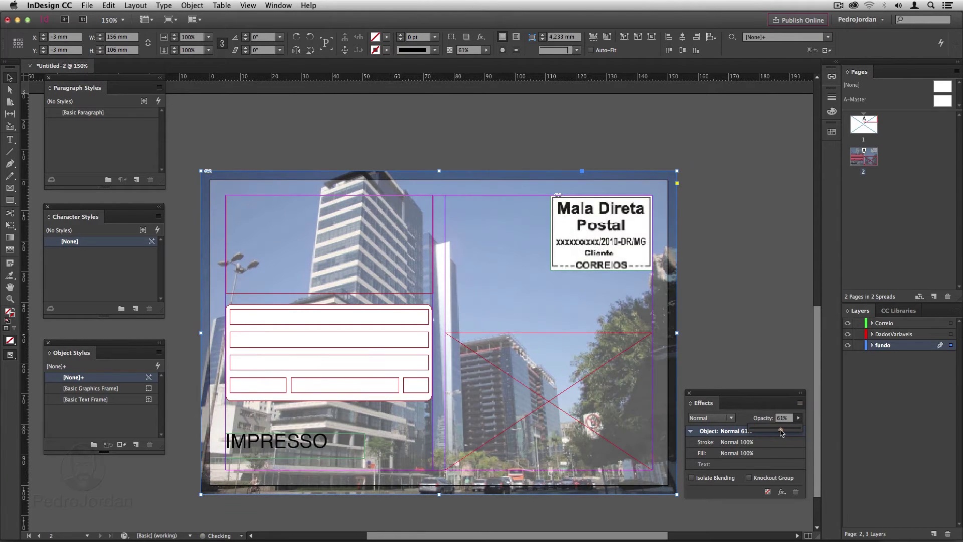
{"action": "left_click", "coordinate": [586, 265]}
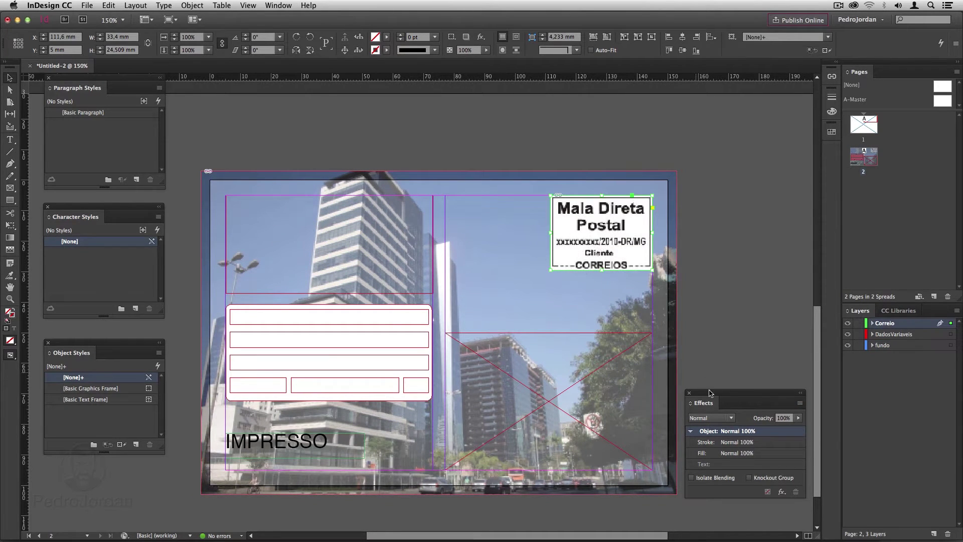
Set the stamp image's blend mode to Multiply.
{"action": "left_click", "coordinate": [722, 418]}
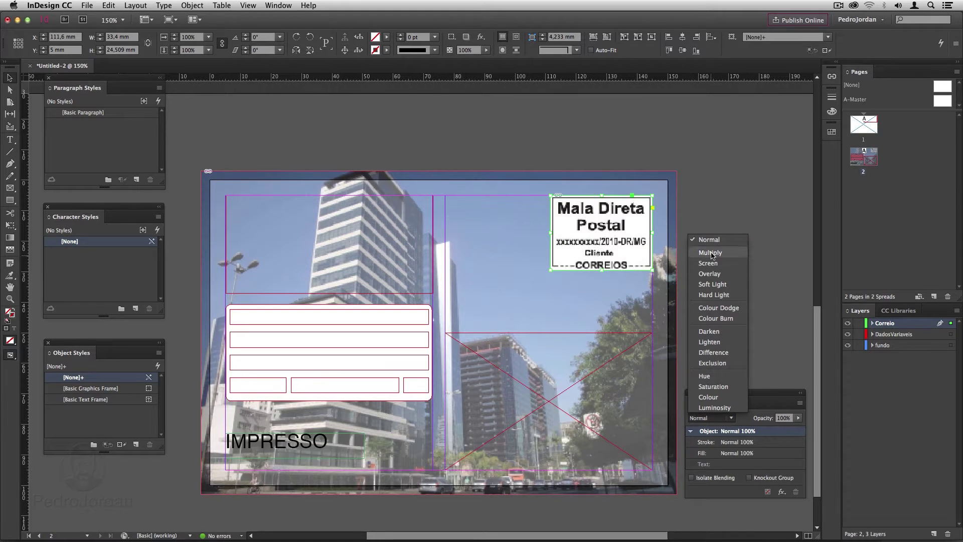
{"action": "left_click", "coordinate": [711, 253]}
{"action": "left_click", "coordinate": [465, 402]}
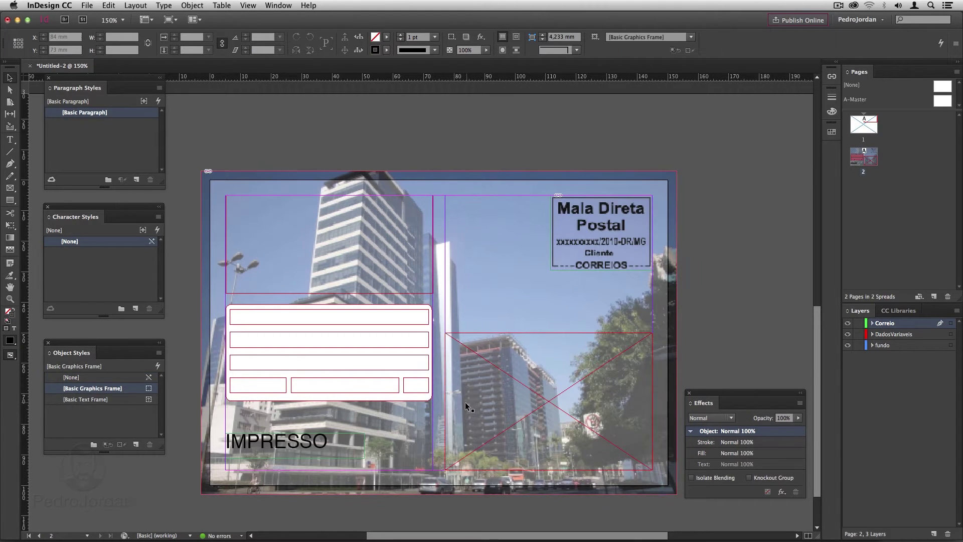
Set the rounded address form frame to 80% opacity.
{"action": "left_click", "coordinate": [401, 400]}
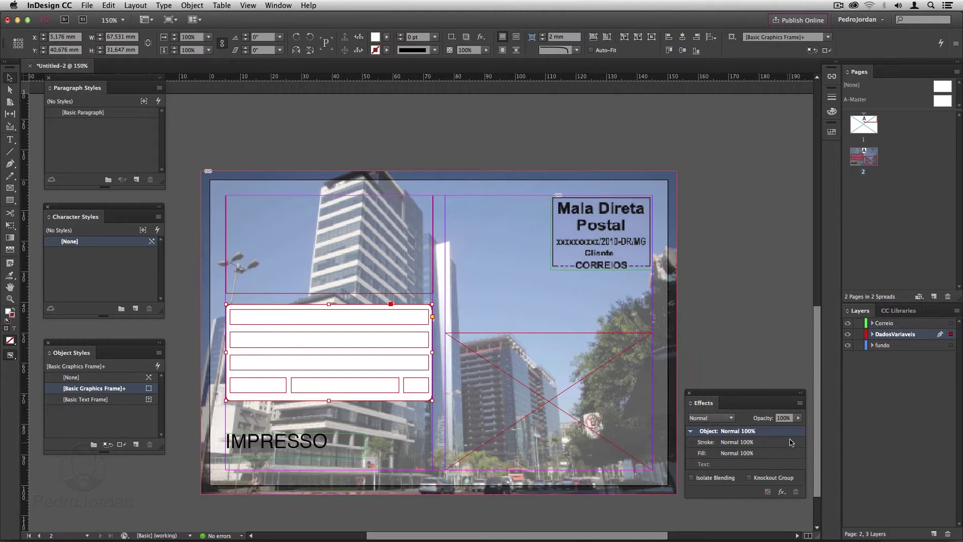
{"action": "left_click", "coordinate": [798, 418]}
{"action": "left_click_drag", "start_coordinate": [801, 429], "coordinate": [790, 429]}
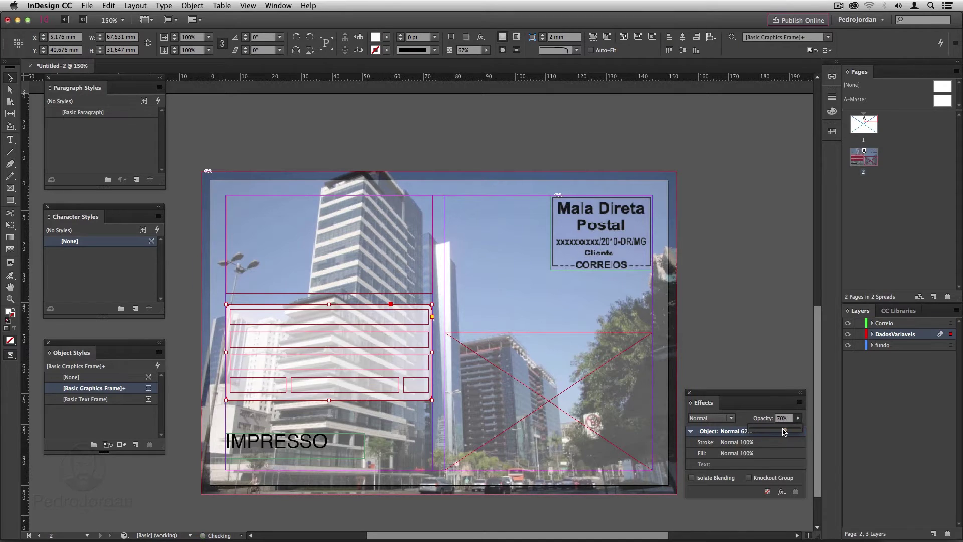
{"action": "left_click", "coordinate": [742, 337]}
Nudge the IMPRESSO frame lower and set the word in Helvetica Bold.
{"action": "left_click_drag", "start_coordinate": [320, 450], "coordinate": [290, 461]}
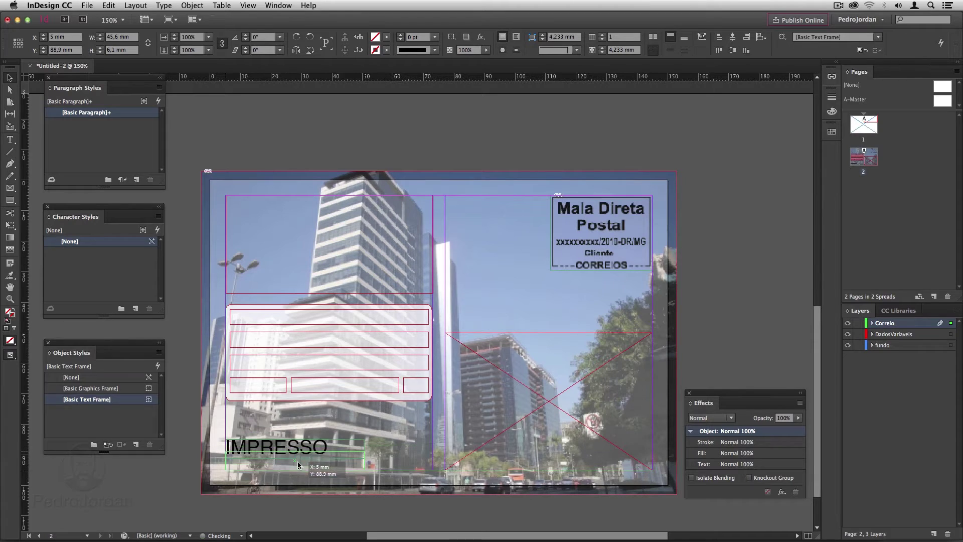
{"action": "double_click", "coordinate": [289, 461]}
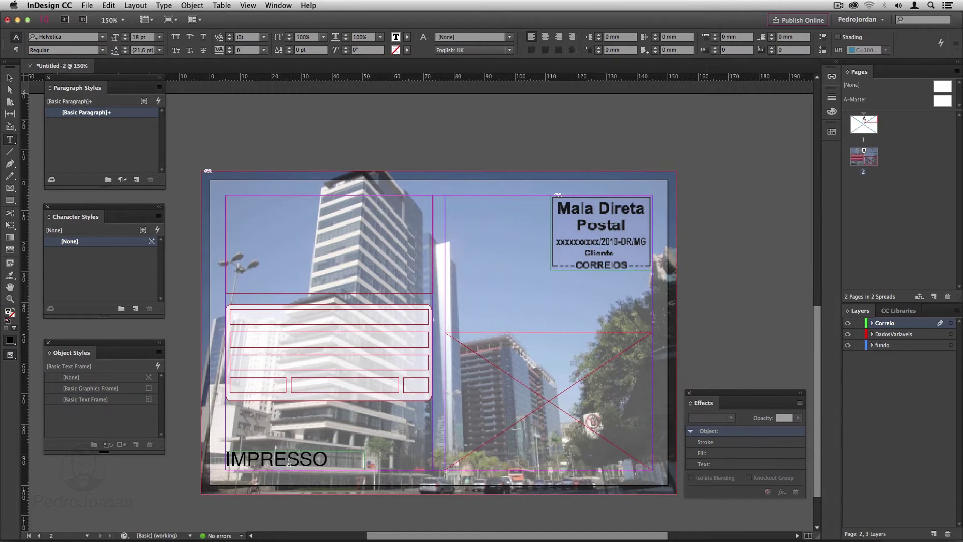
{"action": "double_click", "coordinate": [289, 462]}
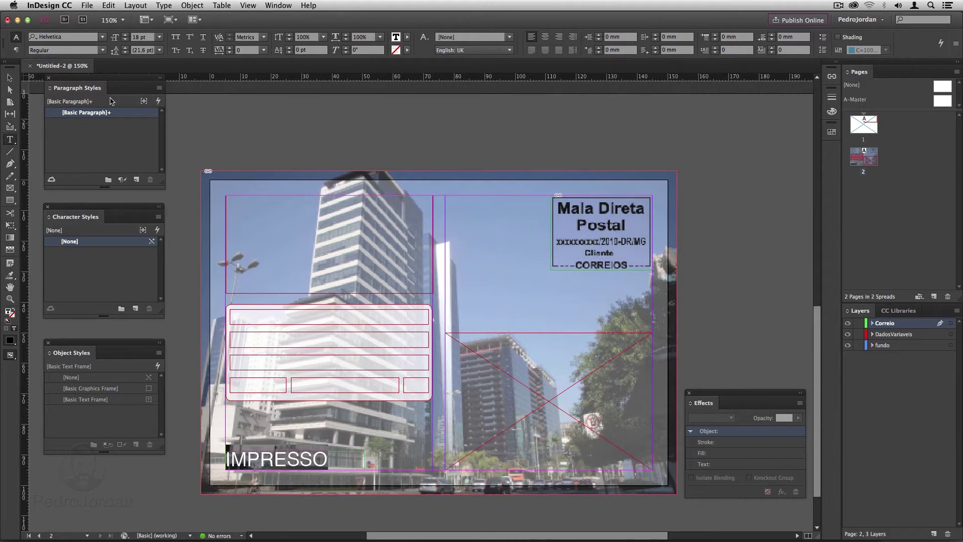
{"action": "left_click", "coordinate": [100, 49]}
{"action": "left_click", "coordinate": [65, 102]}
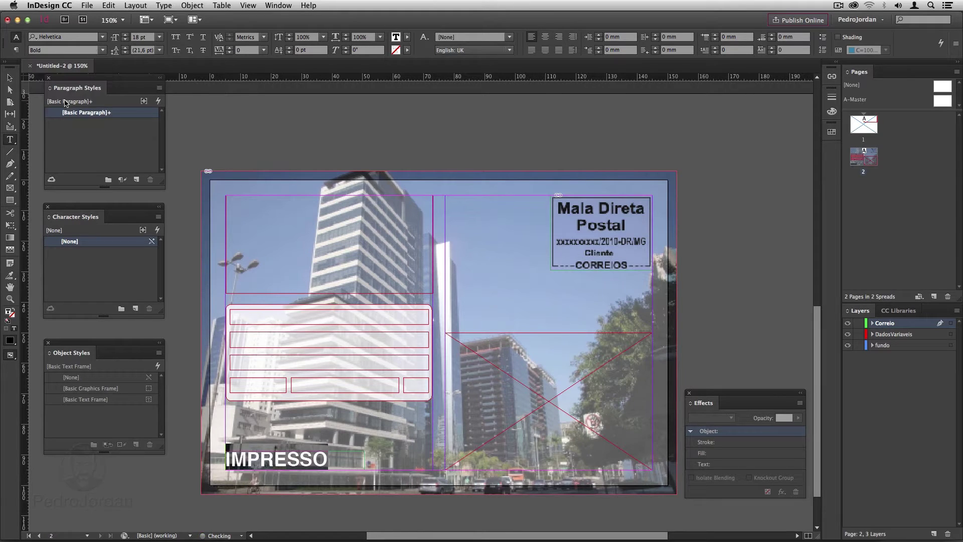
{"action": "left_click", "coordinate": [9, 78]}
{"action": "left_click", "coordinate": [346, 163]}
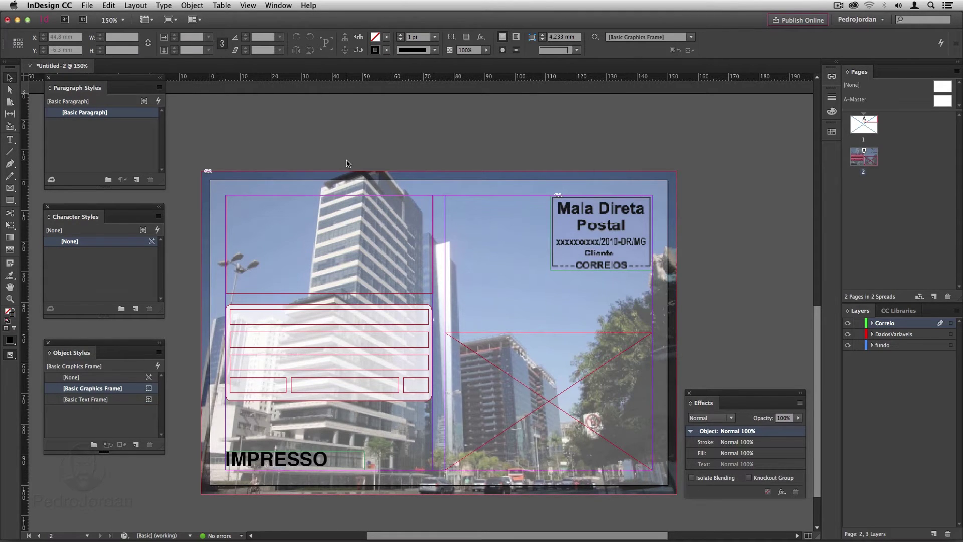
{"action": "key", "text": "super+Tab"}
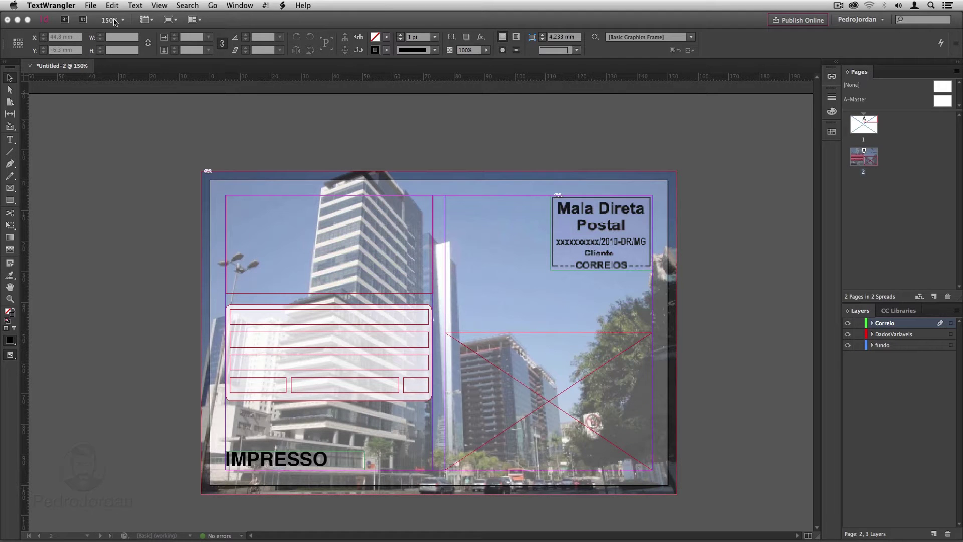
Open clientesUnicode16UTF.csv from DadosVariaveis > recursos in TextWrangler.
{"action": "left_click", "coordinate": [91, 5]}
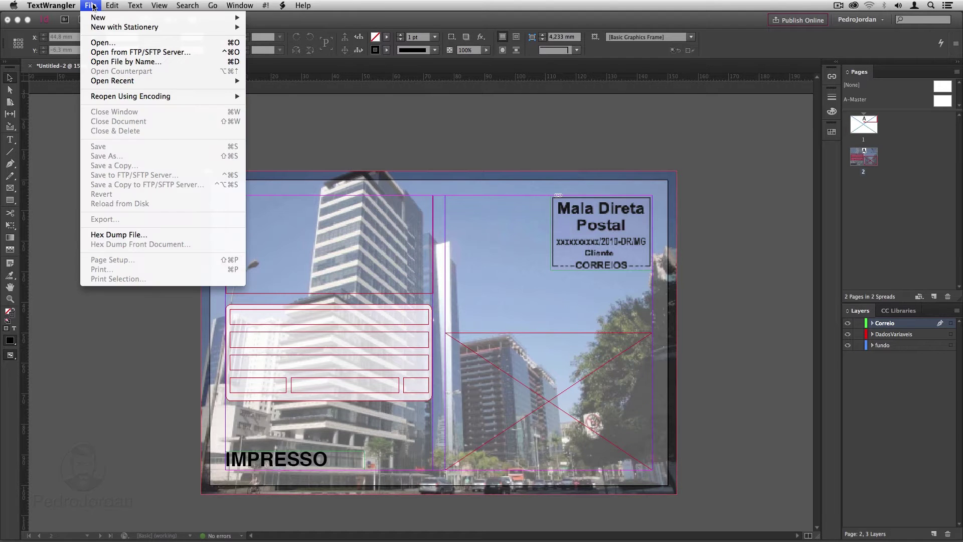
{"action": "left_click", "coordinate": [102, 43]}
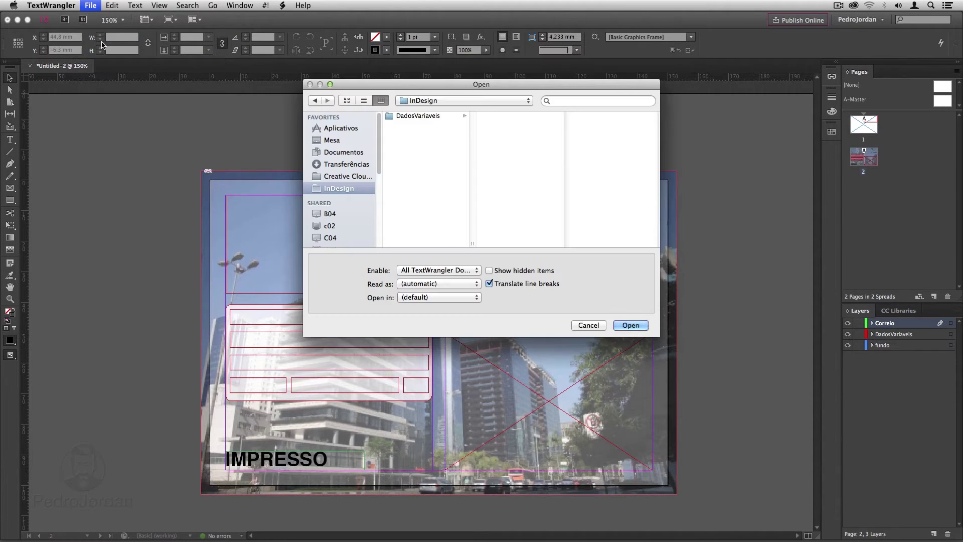
{"action": "left_click", "coordinate": [434, 116]}
{"action": "left_click", "coordinate": [512, 135]}
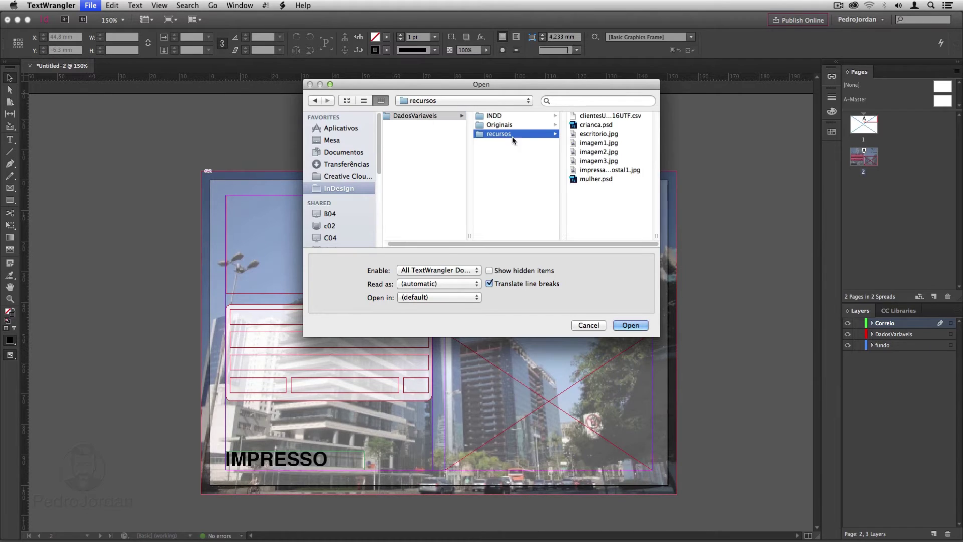
{"action": "left_click", "coordinate": [609, 117]}
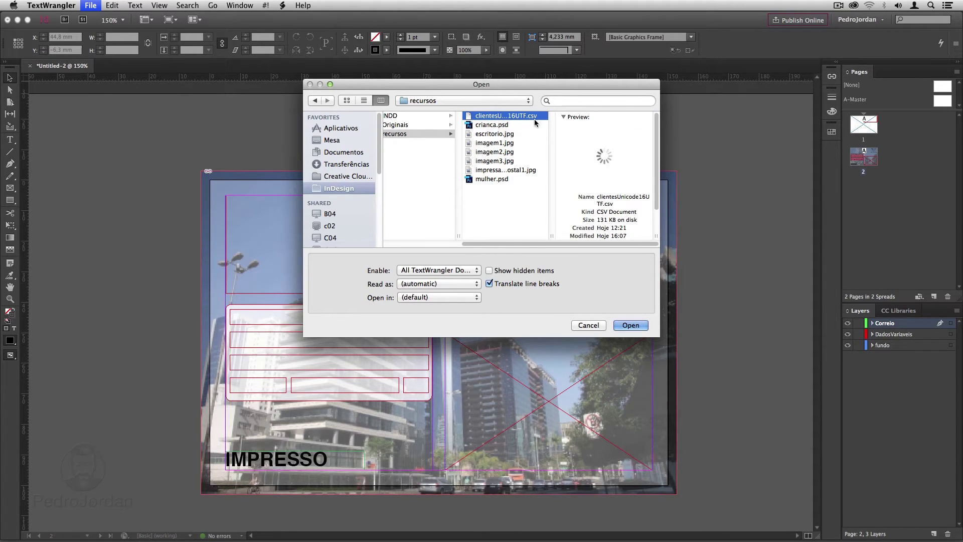
{"action": "left_click", "coordinate": [630, 326]}
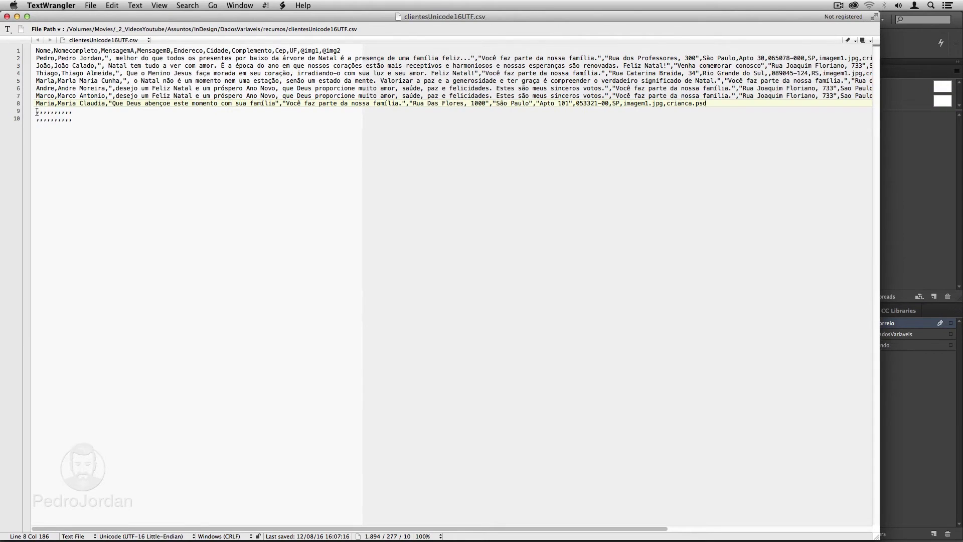
On line 9, enter the client's names and 'que este Natal seja abençoado por Deus', then paste the Venha comemorar conosco message.
{"action": "left_click", "coordinate": [37, 111]}
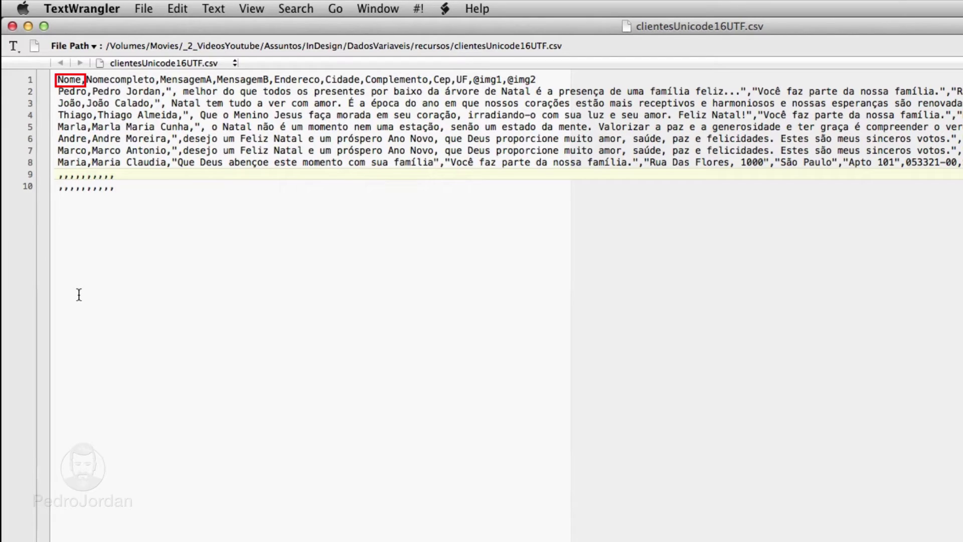
{"action": "type", "text": "Caroline"}
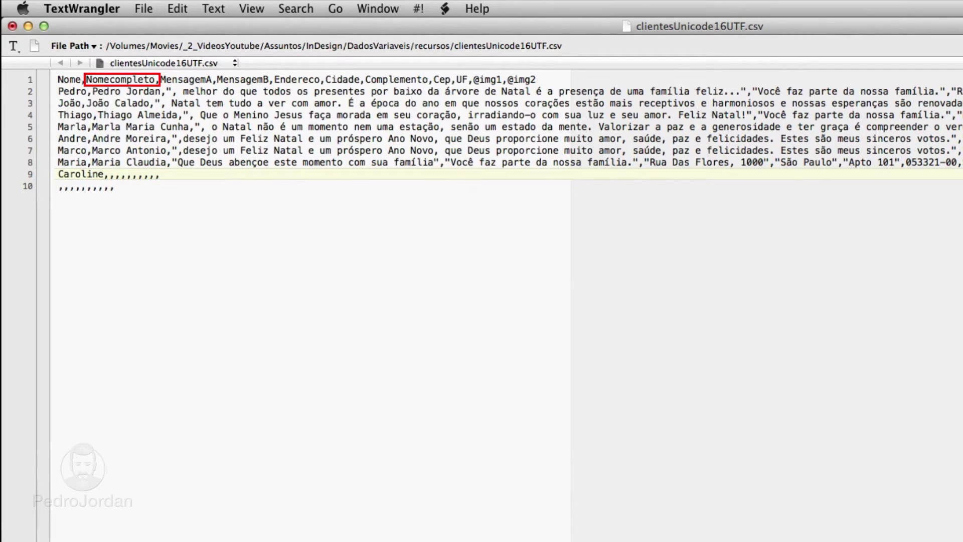
{"action": "key", "text": "Right"}
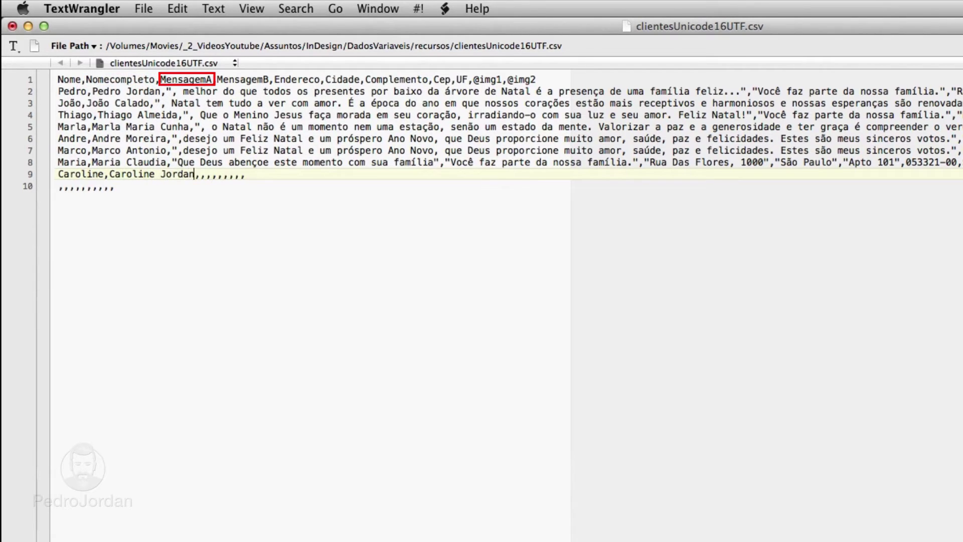
{"action": "type", "text": "que este Natal seja abe"}
{"action": "type", "text": "nçoado por Deus"}
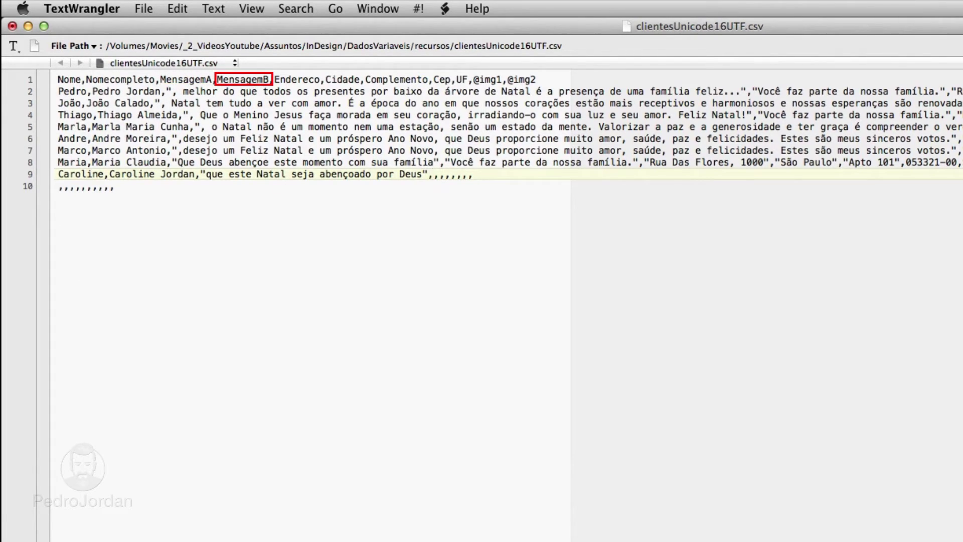
{"action": "left_click", "coordinate": [501, 102]}
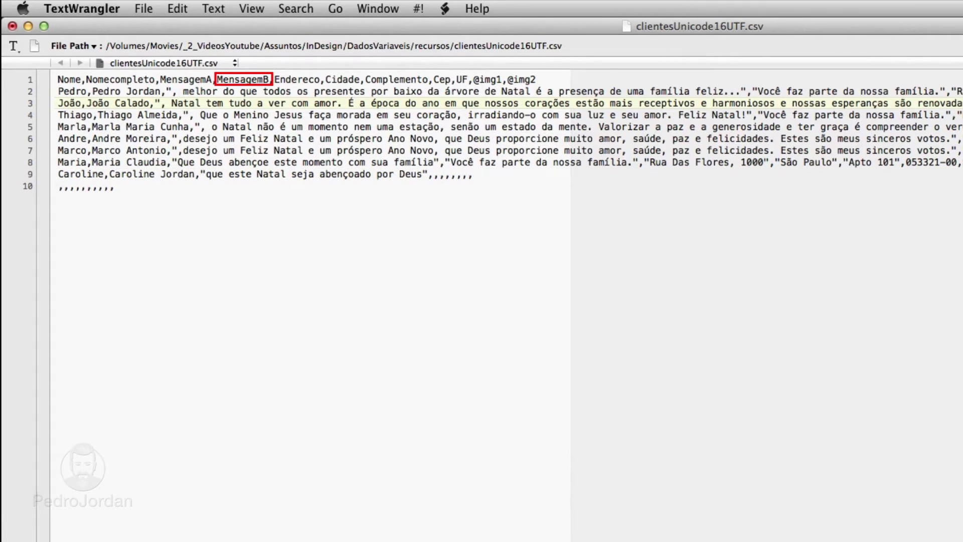
{"action": "left_click", "coordinate": [433, 172]}
{"action": "right_click", "coordinate": [433, 172]}
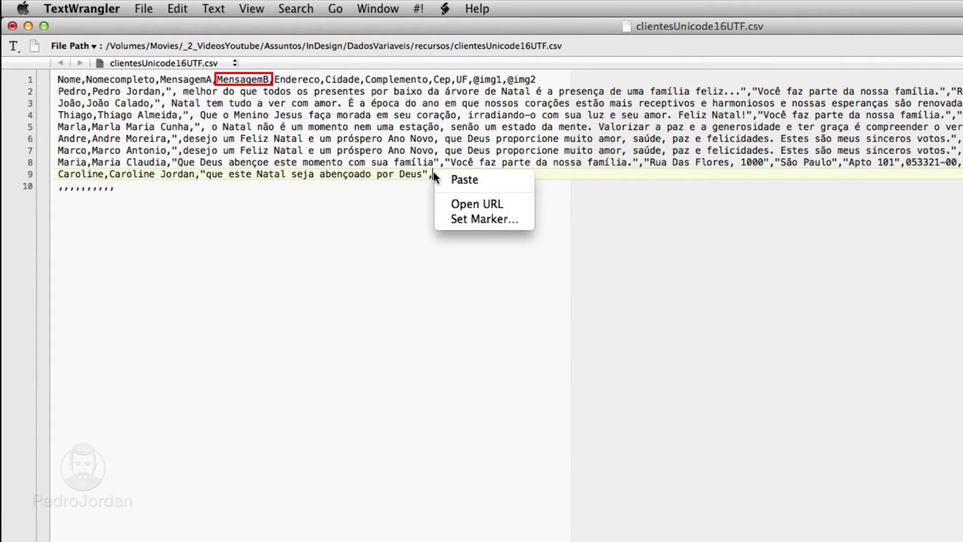
{"action": "left_click", "coordinate": [449, 179]}
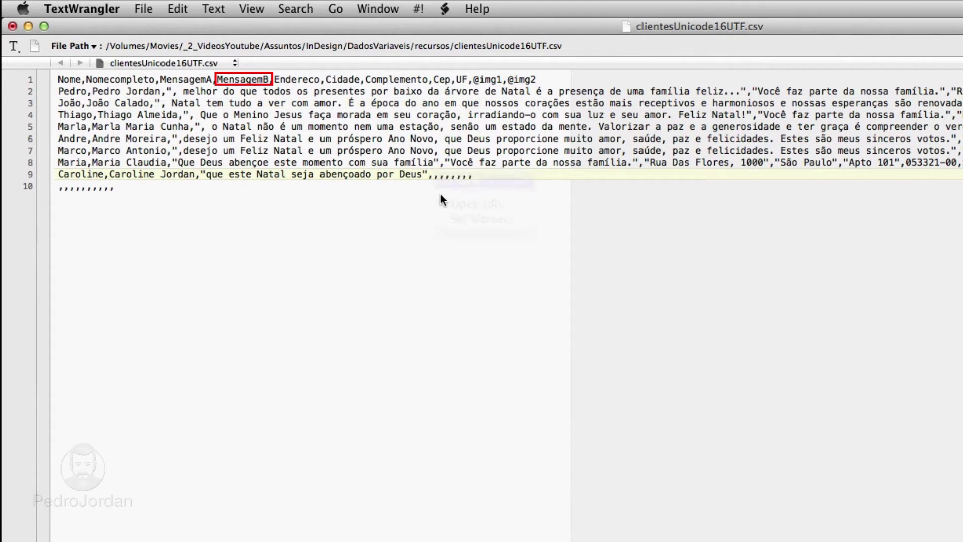
Add the client's street address, city, postcode, state MU, and images imagem2.jpg and crianca.psd.
{"action": "left_click", "coordinate": [582, 173]}
{"action": "type", "text": "\",\""}
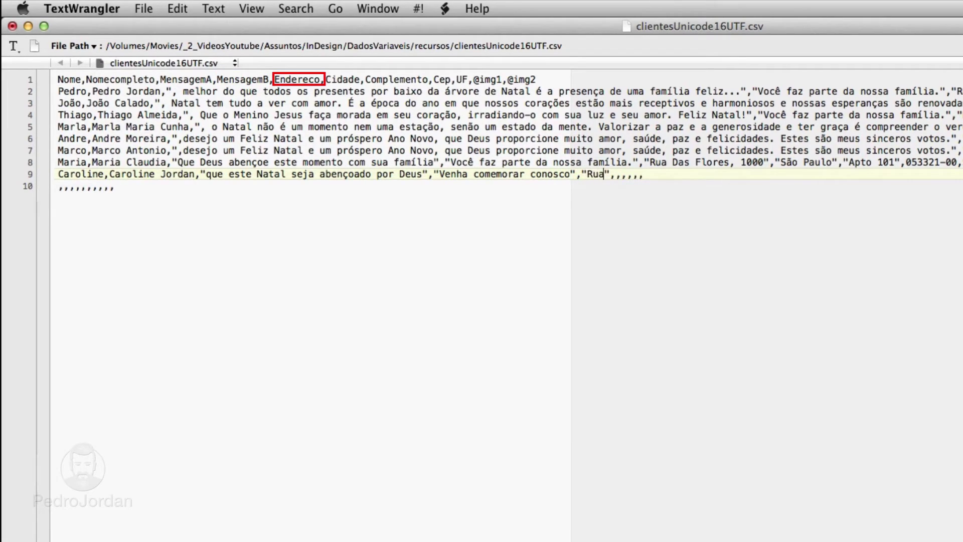
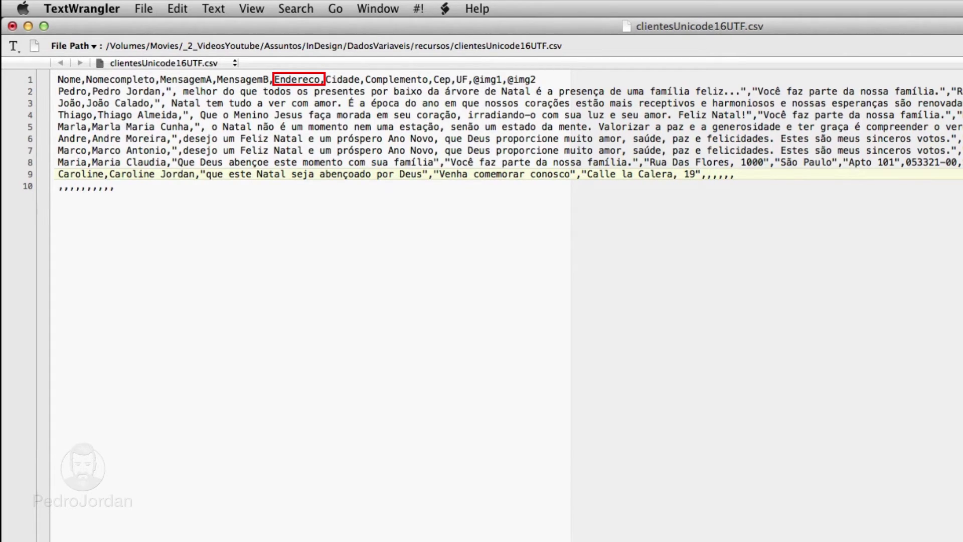
{"action": "key", "text": "Right"}
{"action": "key", "text": "Right"}
{"action": "type", "text": "Puerto Lumbreras"}
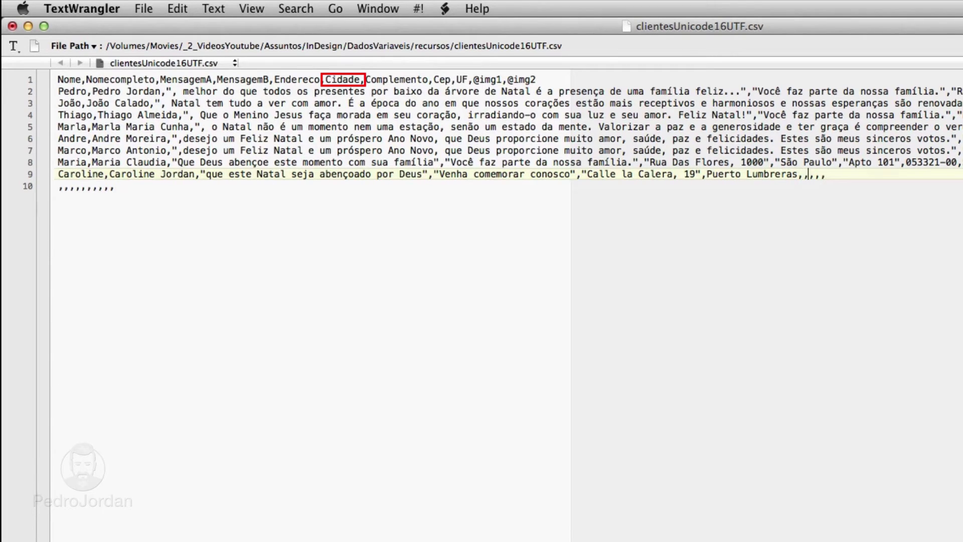
{"action": "key", "text": "Right"}
{"action": "type", "text": "012345-00"}
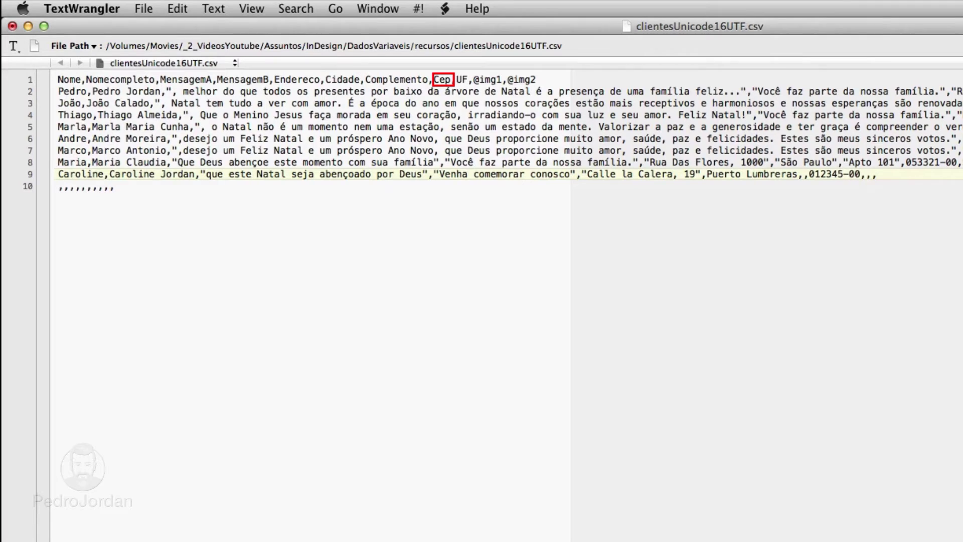
{"action": "key", "text": "Right"}
{"action": "type", "text": "MU"}
{"action": "key", "text": "Right"}
{"action": "type", "text": "imagem"}
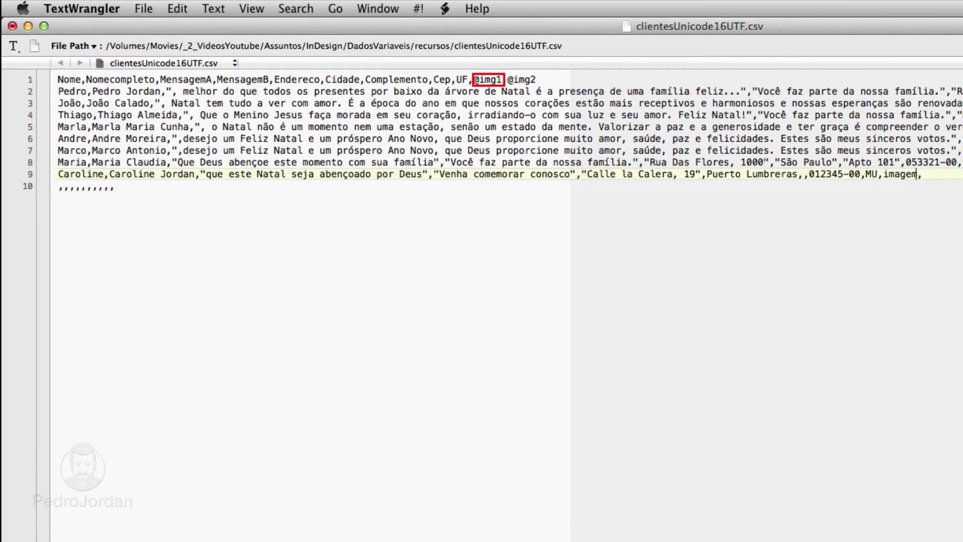
{"action": "type", "text": "2.jpg"}
{"action": "key", "text": "Right"}
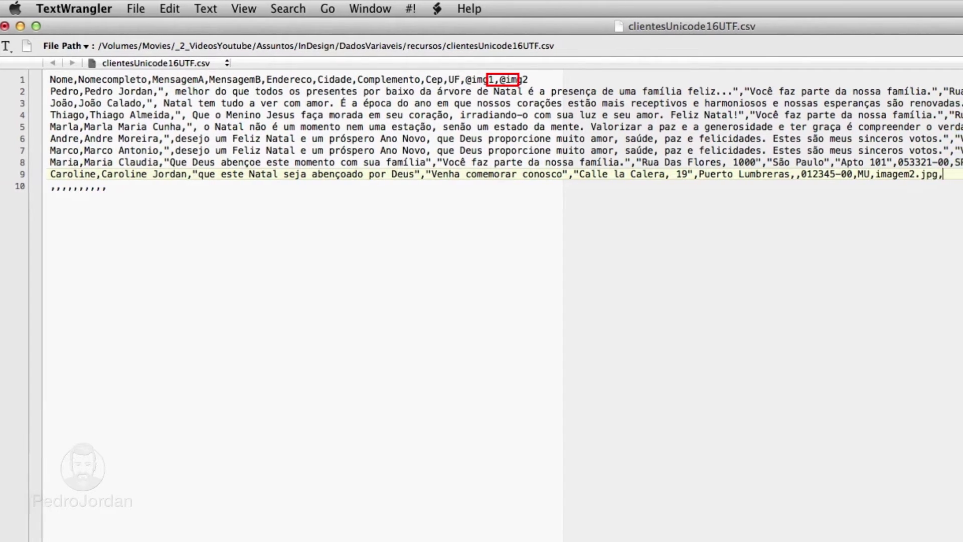
{"action": "type", "text": "crianca.p"}
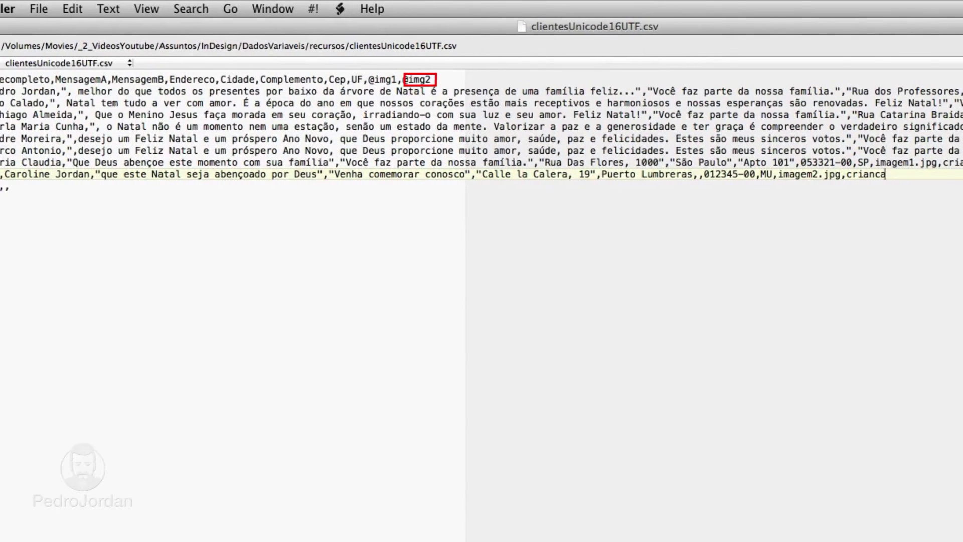
{"action": "type", "text": "sd"}
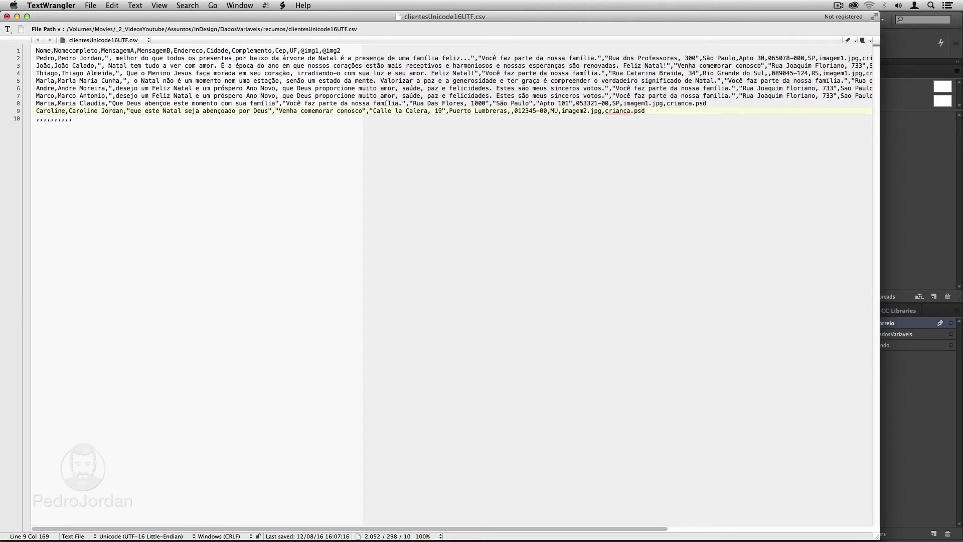
Save the edited CSV and switch back to InDesign.
{"action": "left_click", "coordinate": [90, 6]}
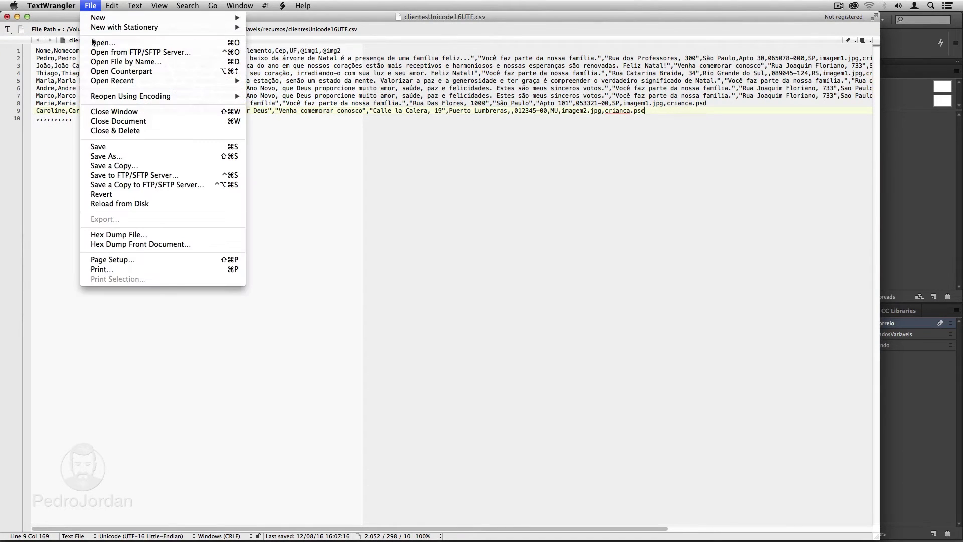
{"action": "left_click", "coordinate": [99, 146]}
{"action": "key", "text": "super+Tab"}
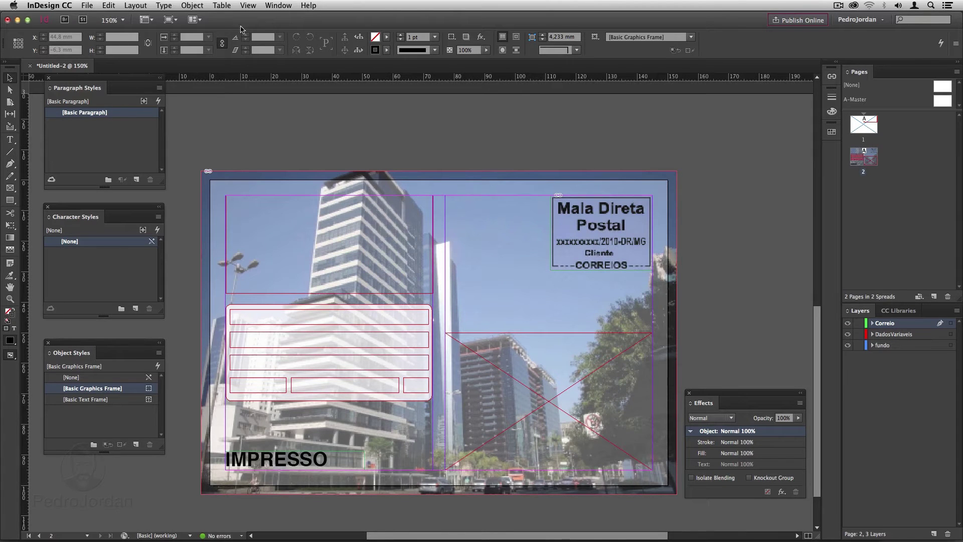
Open the Data Merge panel and select clientesUnicode16UTF.csv as its data source.
{"action": "left_click", "coordinate": [276, 6]}
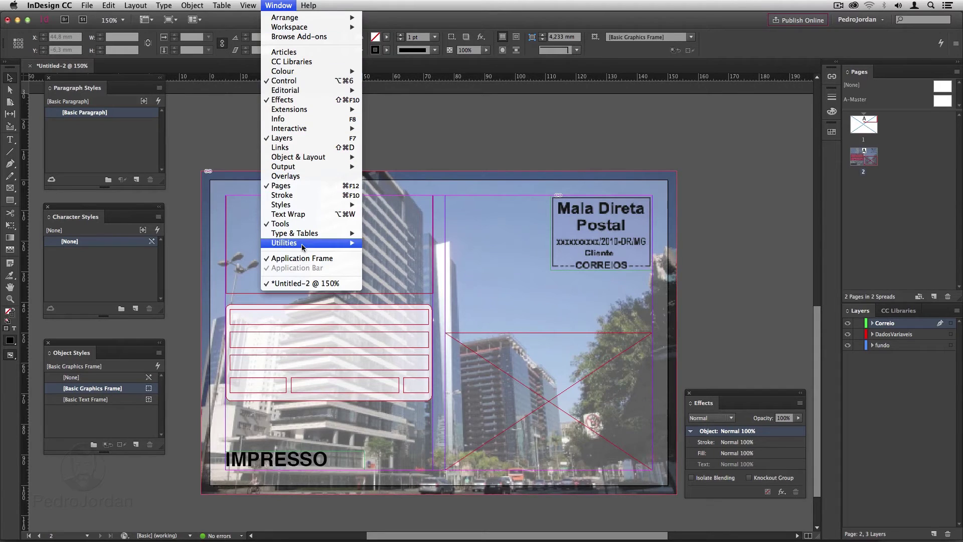
{"action": "mouse_move", "coordinate": [304, 247]}
{"action": "left_click", "coordinate": [400, 252]}
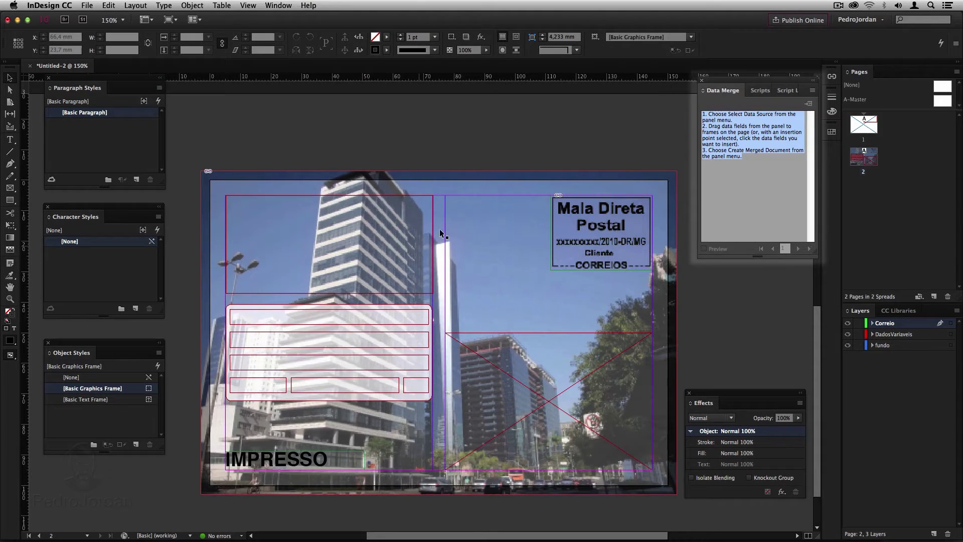
{"action": "left_click", "coordinate": [813, 91]}
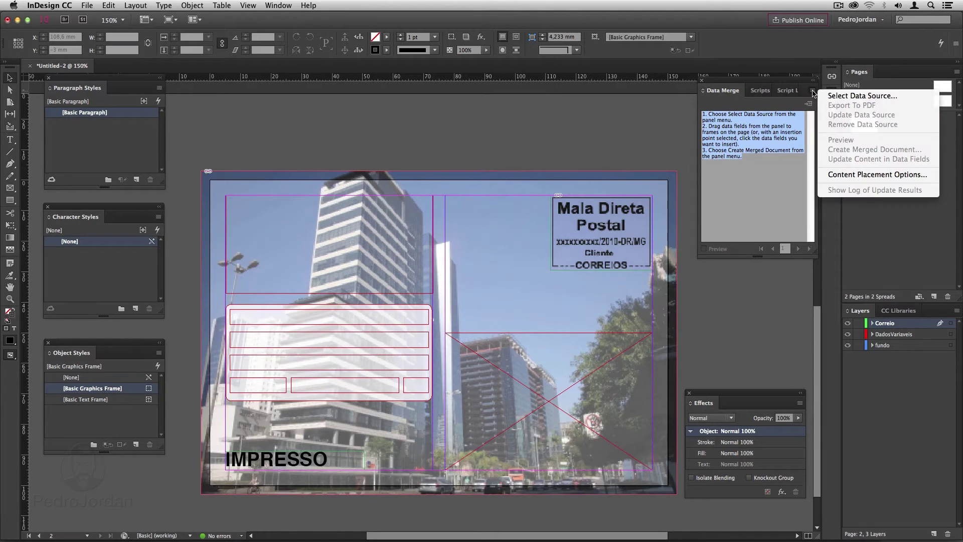
{"action": "left_click", "coordinate": [830, 97]}
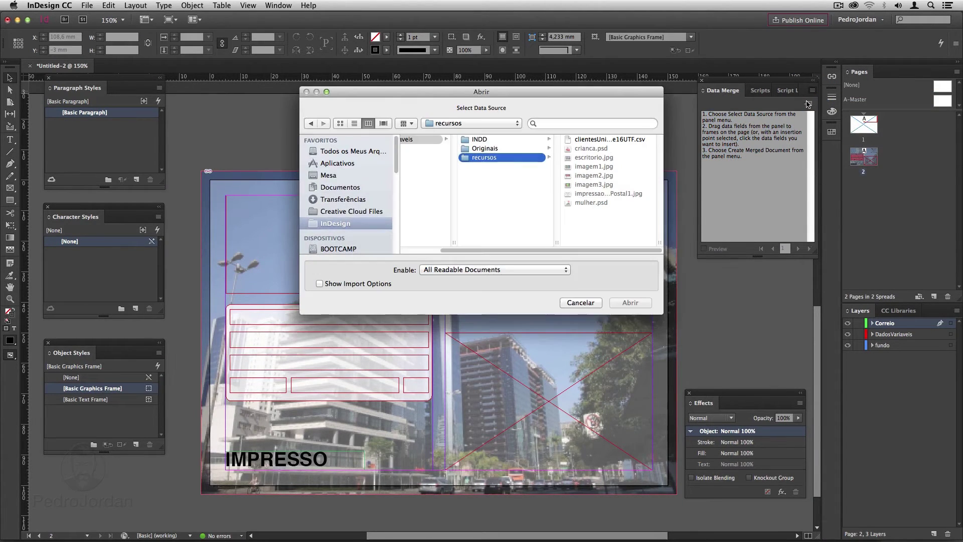
{"action": "left_click", "coordinate": [611, 140]}
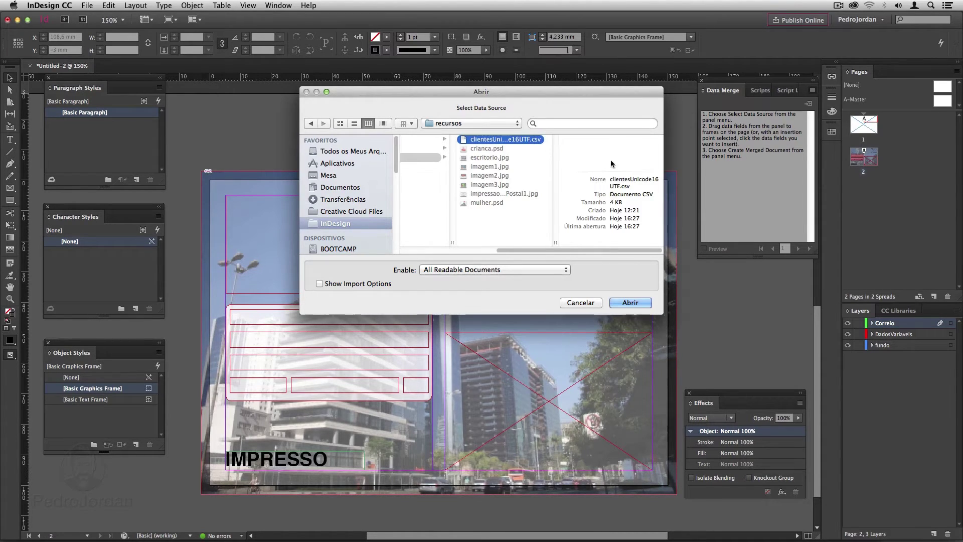
{"action": "left_click", "coordinate": [628, 304]}
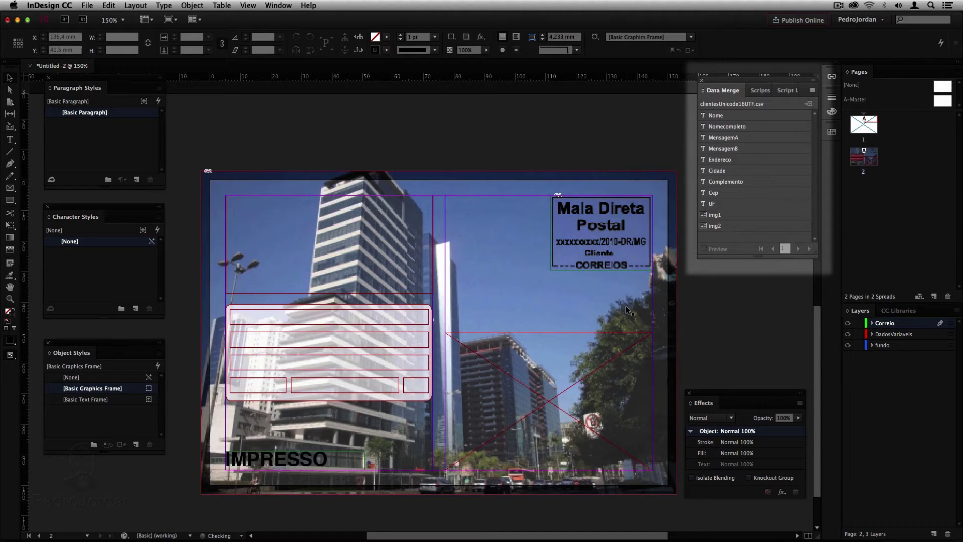
Drop Nome and MensagemA into page 1's top-right text frame and img1 into the full-bleed image frame.
{"action": "scroll", "coordinate": [625, 305], "scroll_direction": "up", "scroll_amount": 5}
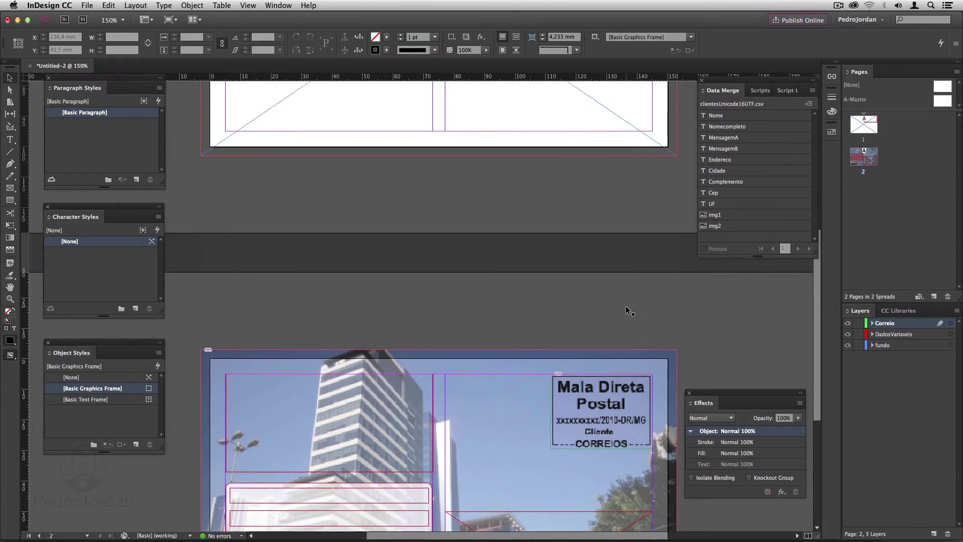
{"action": "scroll", "coordinate": [625, 305], "scroll_direction": "up", "scroll_amount": 5}
{"action": "left_click", "coordinate": [592, 210]}
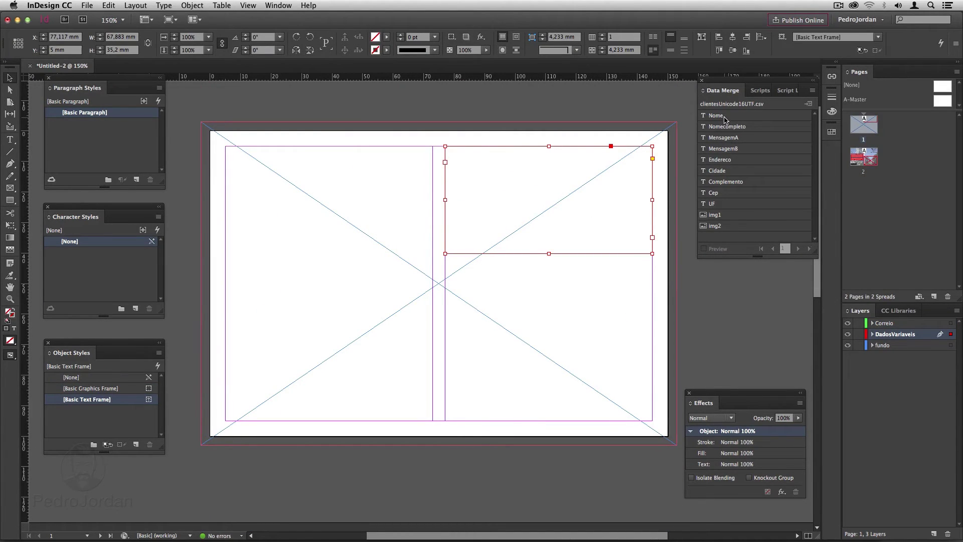
{"action": "left_click_drag", "start_coordinate": [724, 119], "coordinate": [531, 166]}
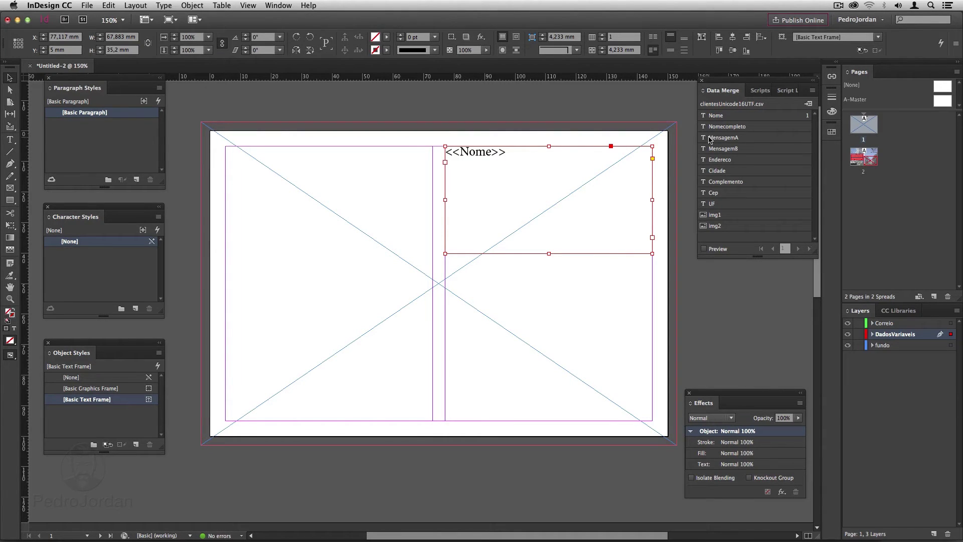
{"action": "left_click_drag", "start_coordinate": [710, 140], "coordinate": [588, 167]}
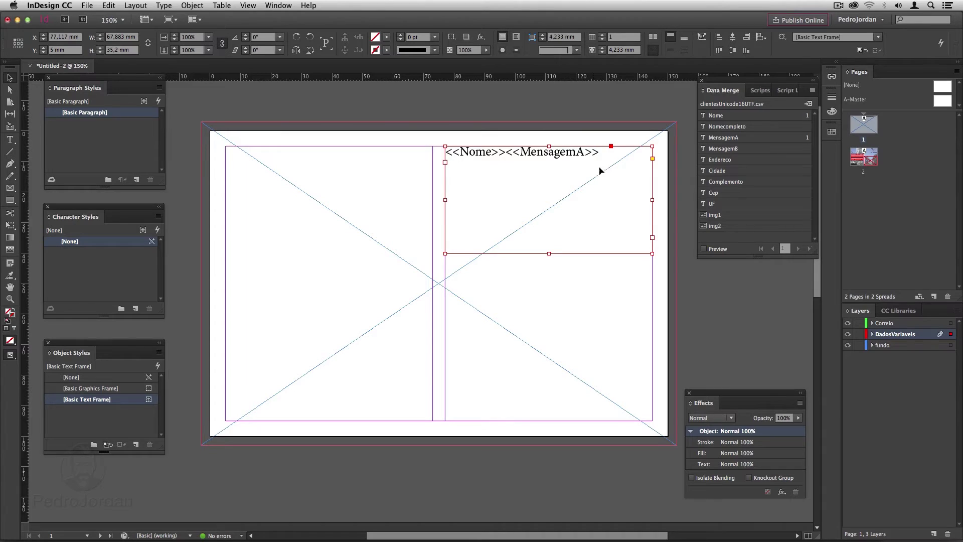
{"action": "left_click_drag", "start_coordinate": [715, 215], "coordinate": [403, 160]}
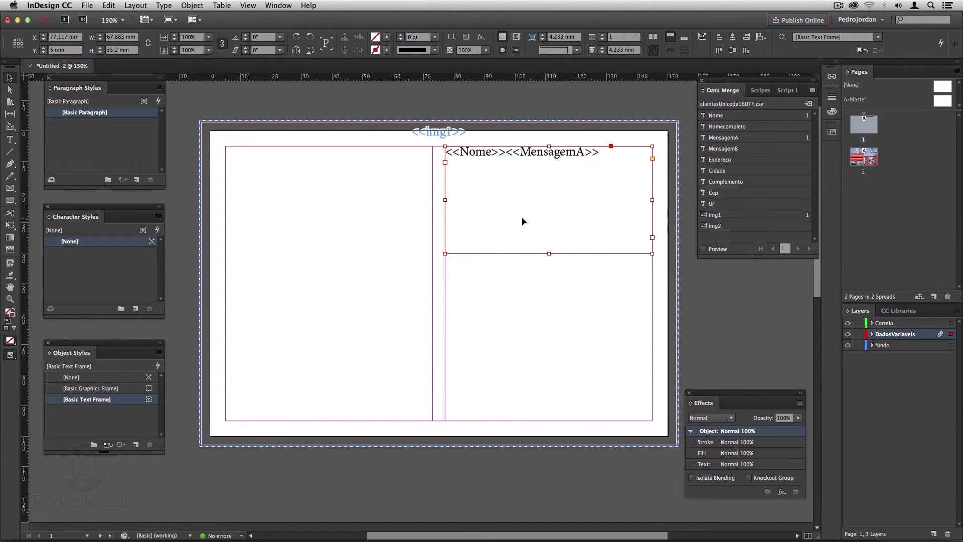
{"action": "scroll", "coordinate": [523, 222], "scroll_direction": "down", "scroll_amount": 10}
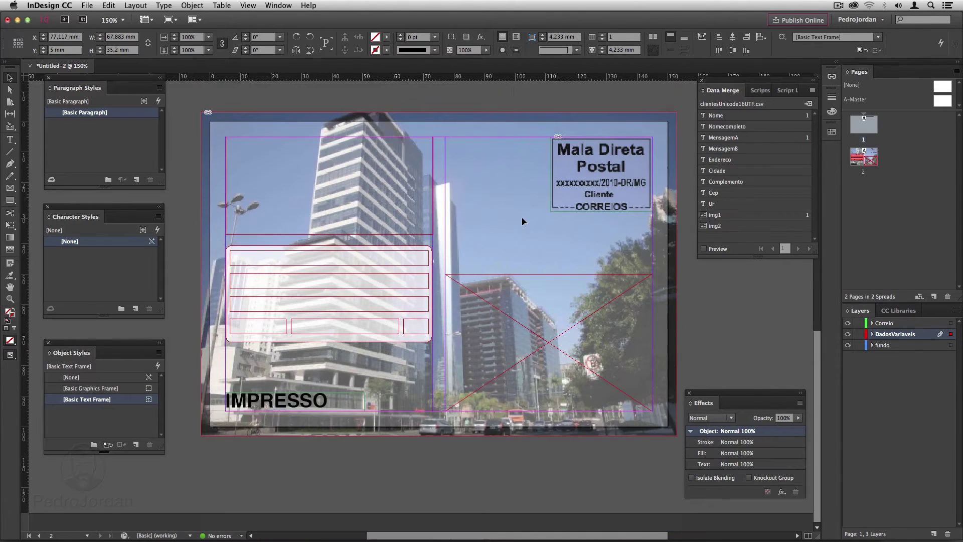
Place MensagemB in page 2's message frame and Nomecompleto, Endereco and Complemento in the address lines.
{"action": "left_click_drag", "start_coordinate": [723, 149], "coordinate": [390, 168]}
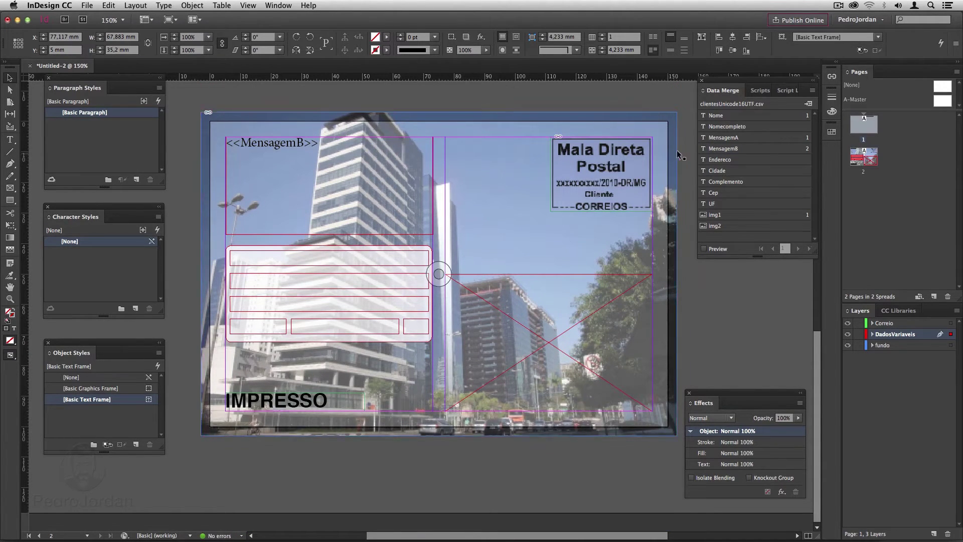
{"action": "left_click_drag", "start_coordinate": [710, 126], "coordinate": [400, 262]}
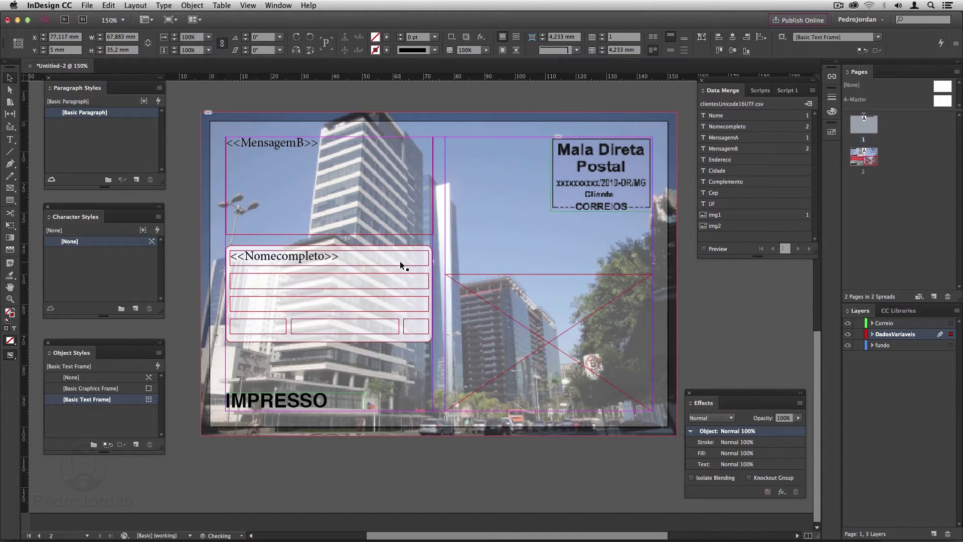
{"action": "left_click_drag", "start_coordinate": [717, 160], "coordinate": [365, 302]}
{"action": "left_click_drag", "start_coordinate": [721, 181], "coordinate": [396, 282]}
{"action": "left_click", "coordinate": [439, 274]}
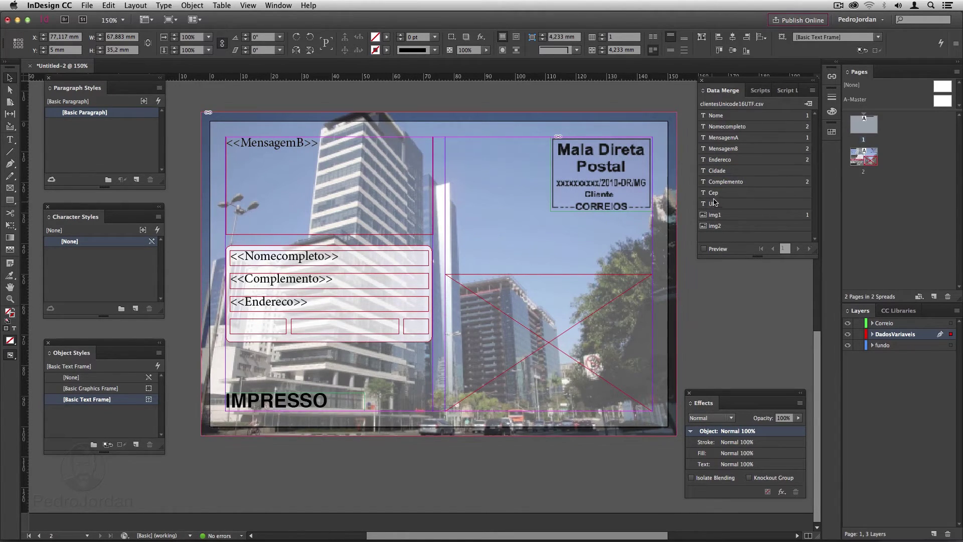
Fill the small boxes with Cep, Cidade and UF, put img2 in the photo frame, and preview.
{"action": "left_click_drag", "start_coordinate": [715, 193], "coordinate": [275, 333]}
{"action": "left_click_drag", "start_coordinate": [722, 171], "coordinate": [379, 332]}
{"action": "left_click_drag", "start_coordinate": [722, 205], "coordinate": [413, 330]}
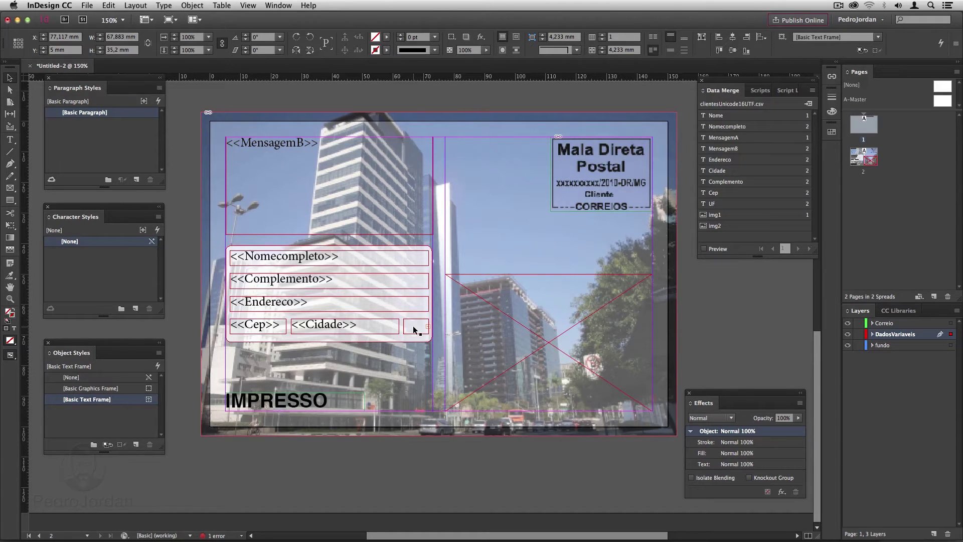
{"action": "left_click_drag", "start_coordinate": [715, 226], "coordinate": [608, 300]}
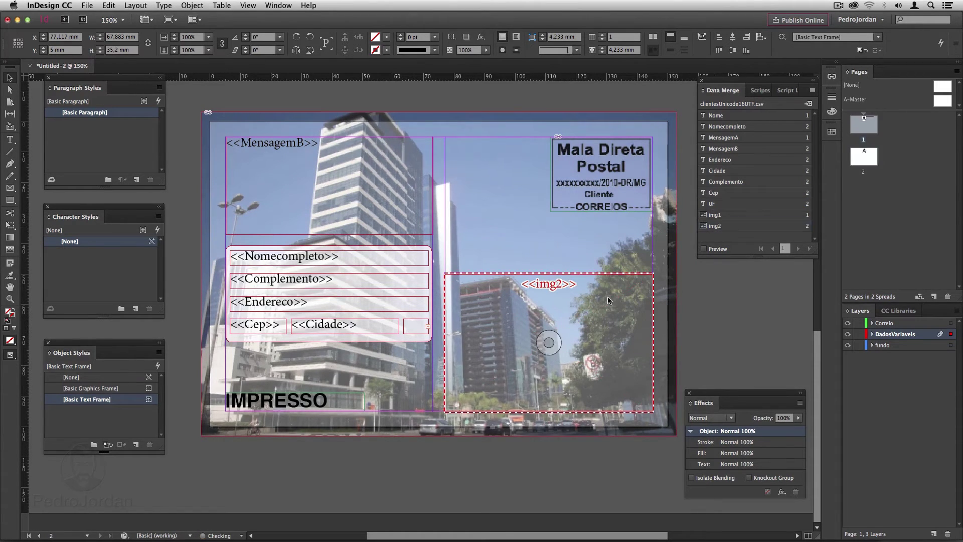
{"action": "left_click", "coordinate": [704, 248]}
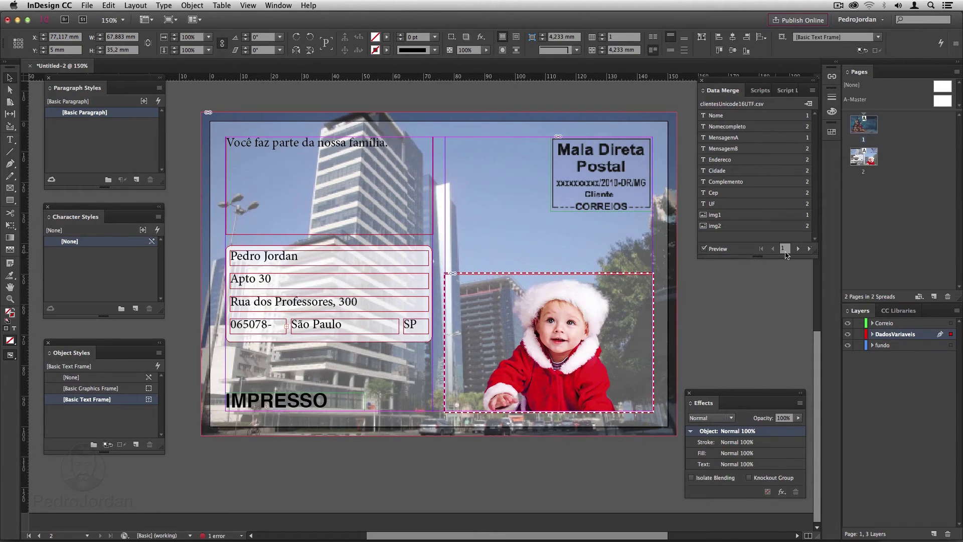
Step the merge preview through records 2 to 8, then scroll up to page 1.
{"action": "left_click", "coordinate": [799, 249]}
{"action": "left_click", "coordinate": [799, 249]}
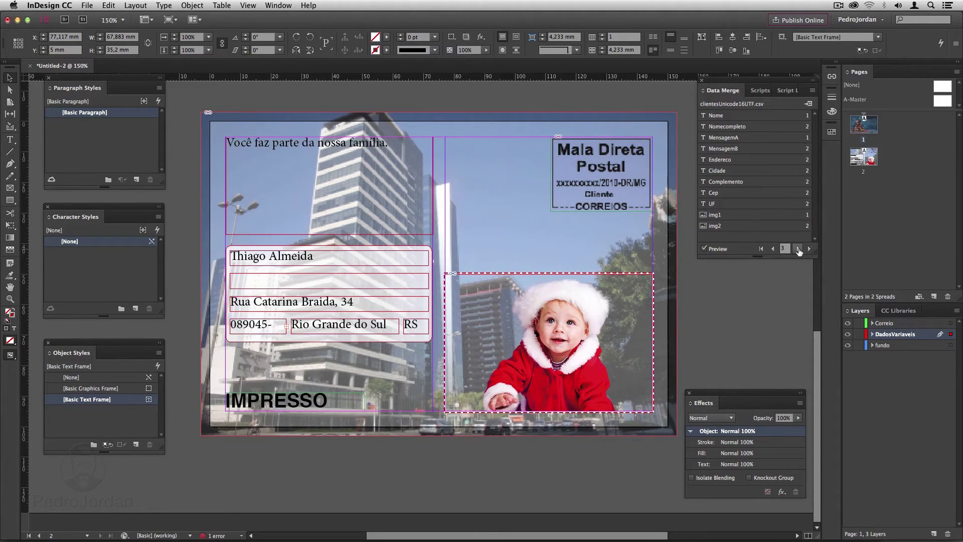
{"action": "left_click", "coordinate": [798, 249]}
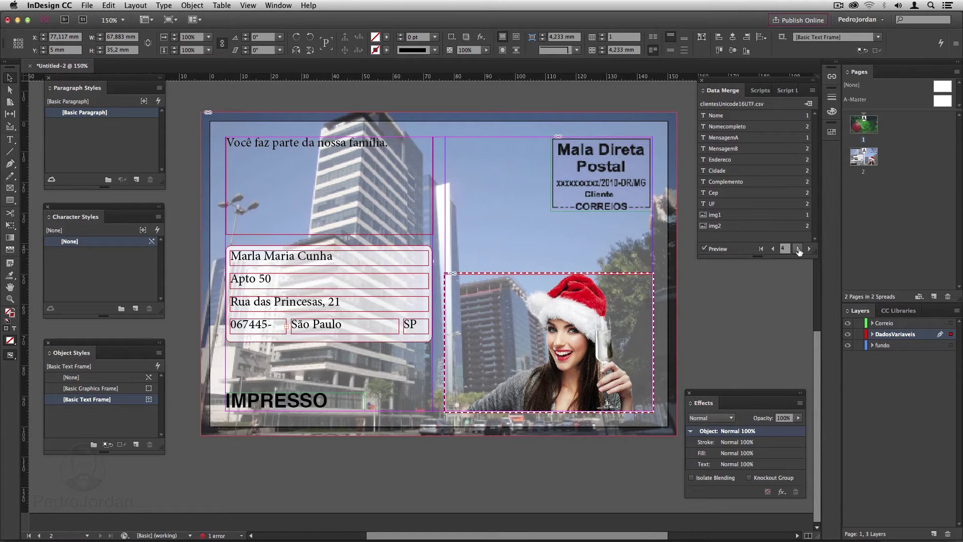
{"action": "left_click", "coordinate": [798, 249]}
{"action": "left_click", "coordinate": [798, 249]}
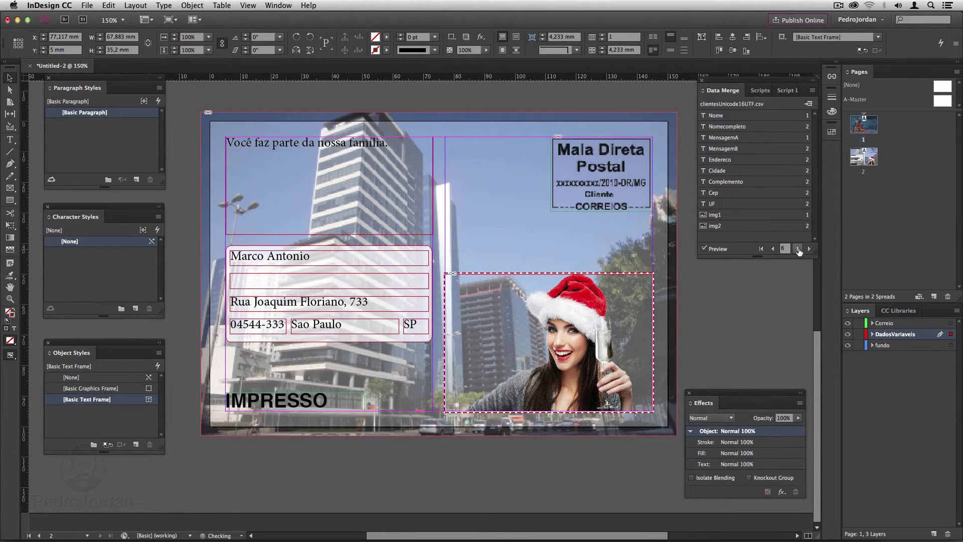
{"action": "left_click", "coordinate": [798, 249]}
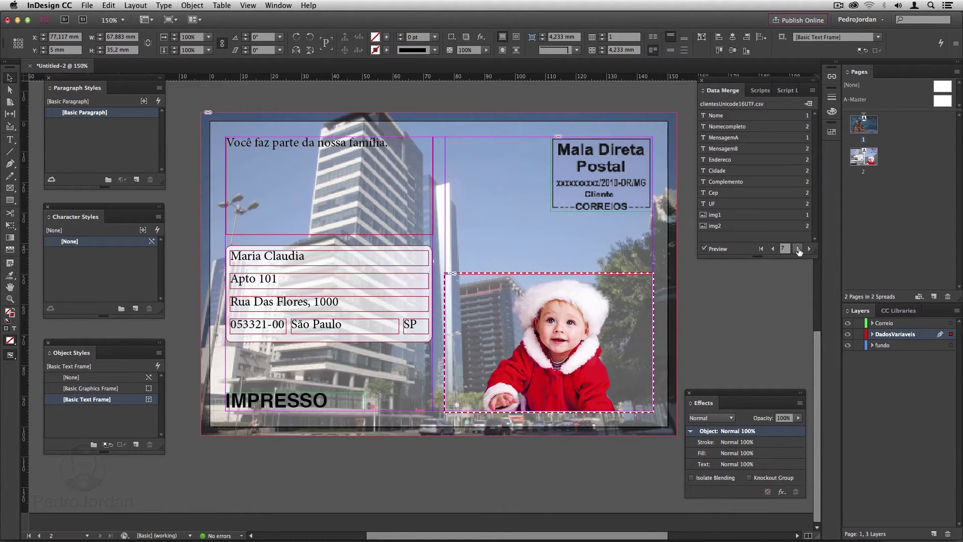
{"action": "left_click", "coordinate": [798, 249]}
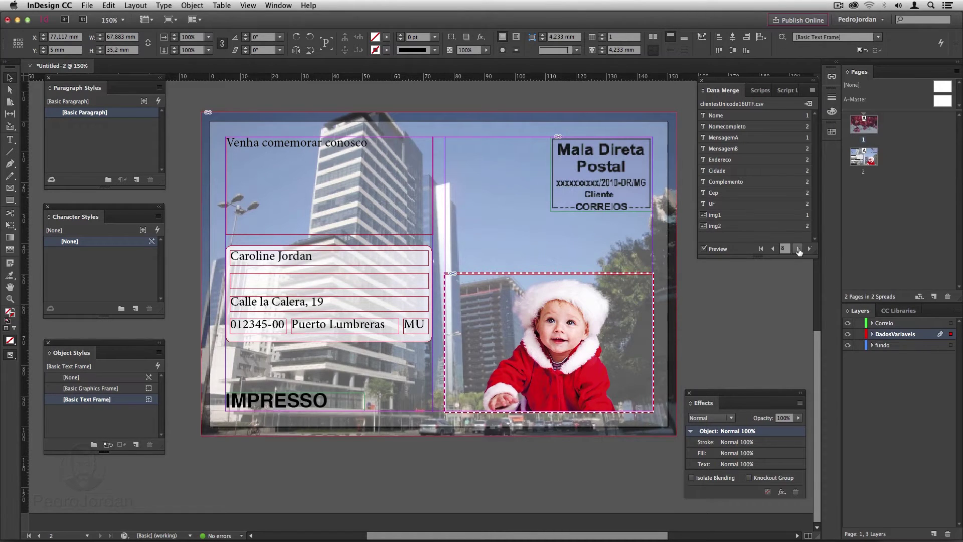
{"action": "scroll", "coordinate": [559, 205], "scroll_direction": "up", "scroll_amount": 10}
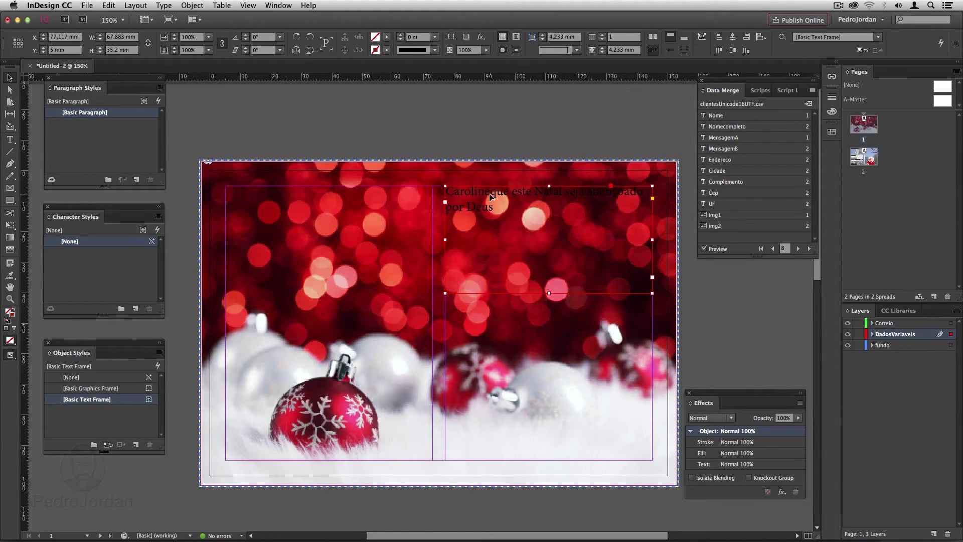
Set page 1's merge-field line to Futura Medium 14 pt and save it as paragraph style MSG1.
{"action": "left_click", "coordinate": [704, 248]}
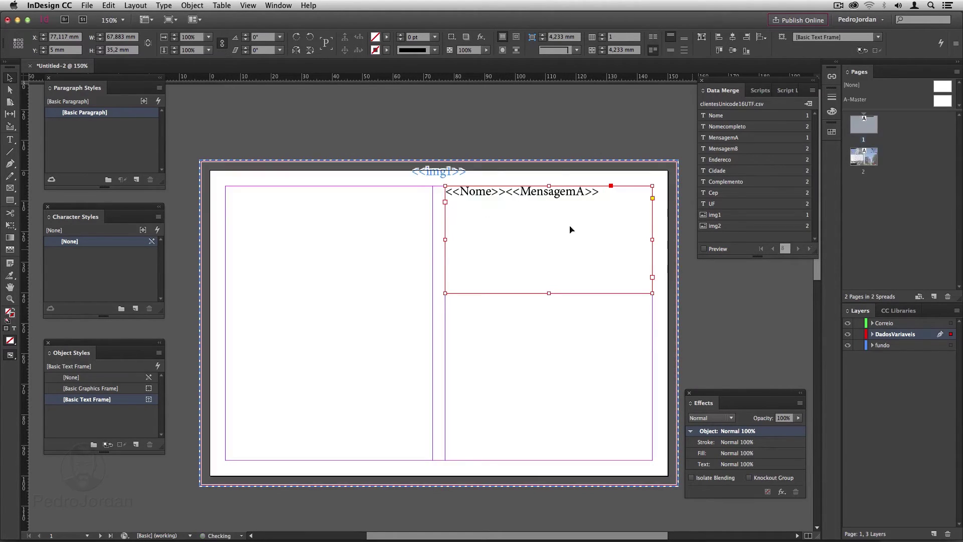
{"action": "double_click", "coordinate": [483, 193]}
{"action": "double_click", "coordinate": [483, 191]}
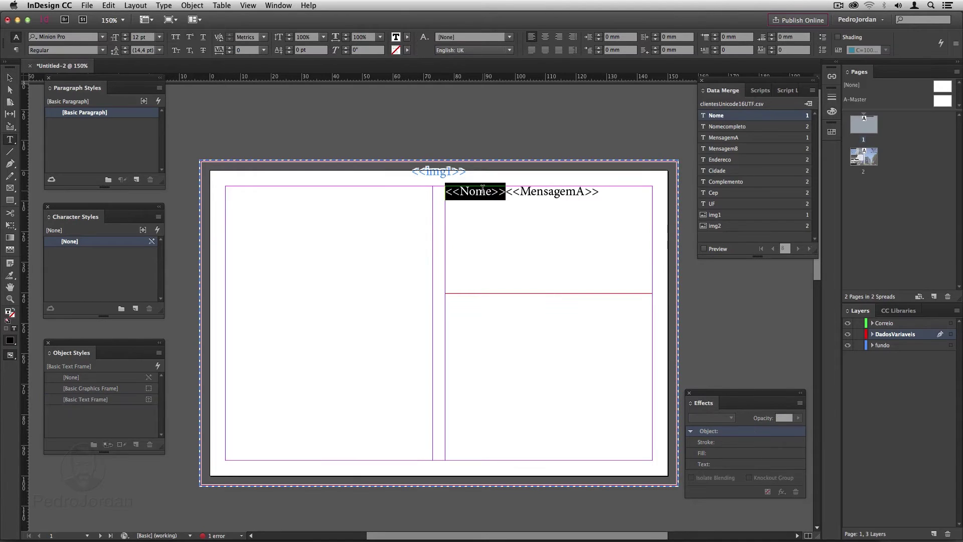
{"action": "triple_click", "coordinate": [483, 191]}
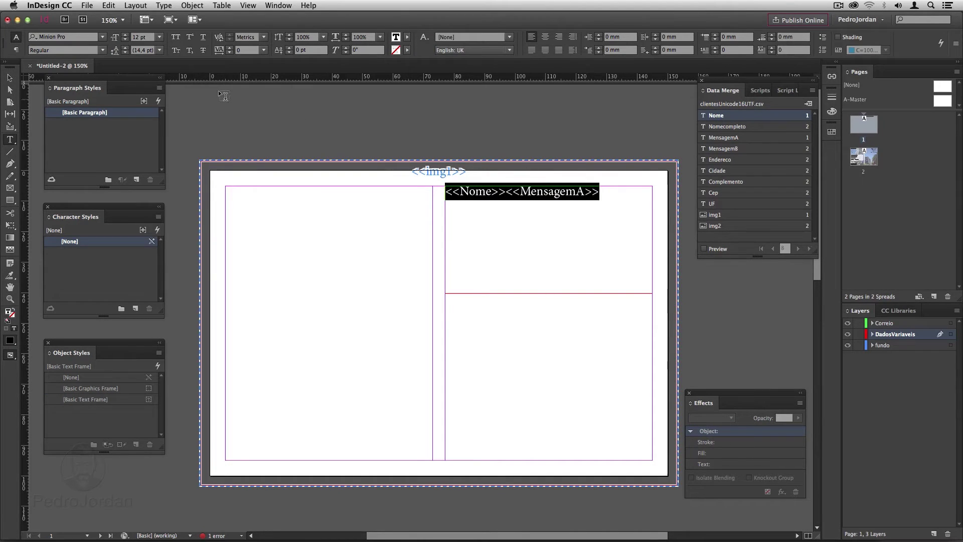
{"action": "left_click", "coordinate": [103, 37]}
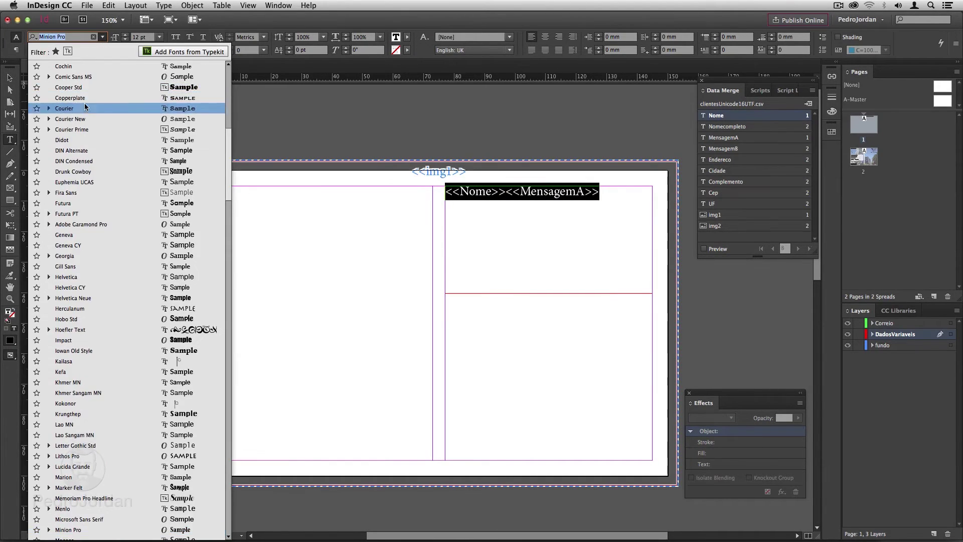
{"action": "left_click", "coordinate": [80, 202]}
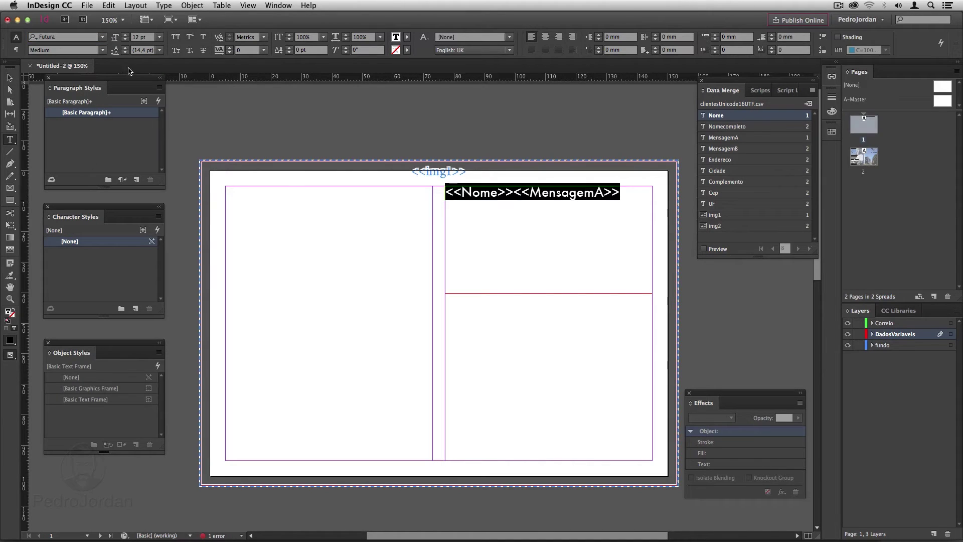
{"action": "left_click", "coordinate": [124, 35]}
{"action": "left_click", "coordinate": [125, 35]}
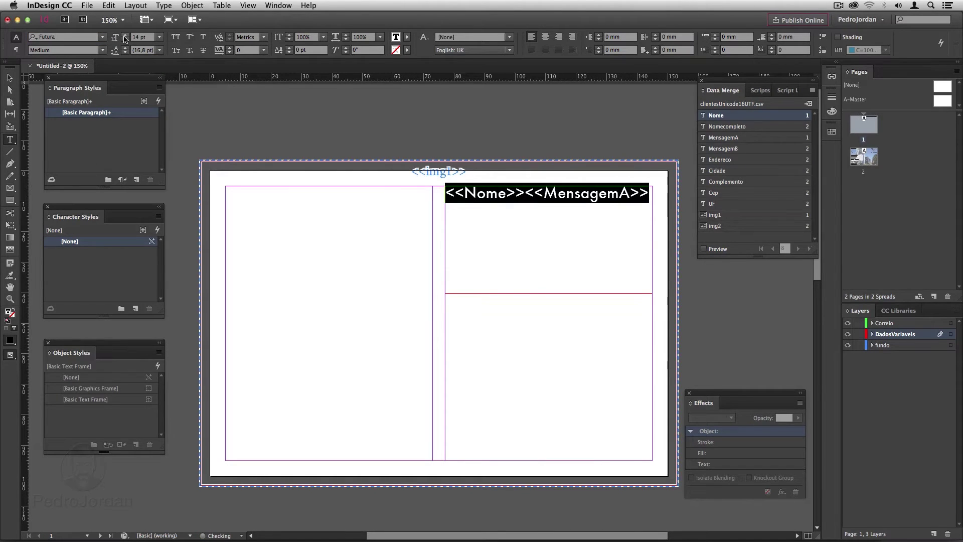
{"action": "left_click", "coordinate": [136, 180]}
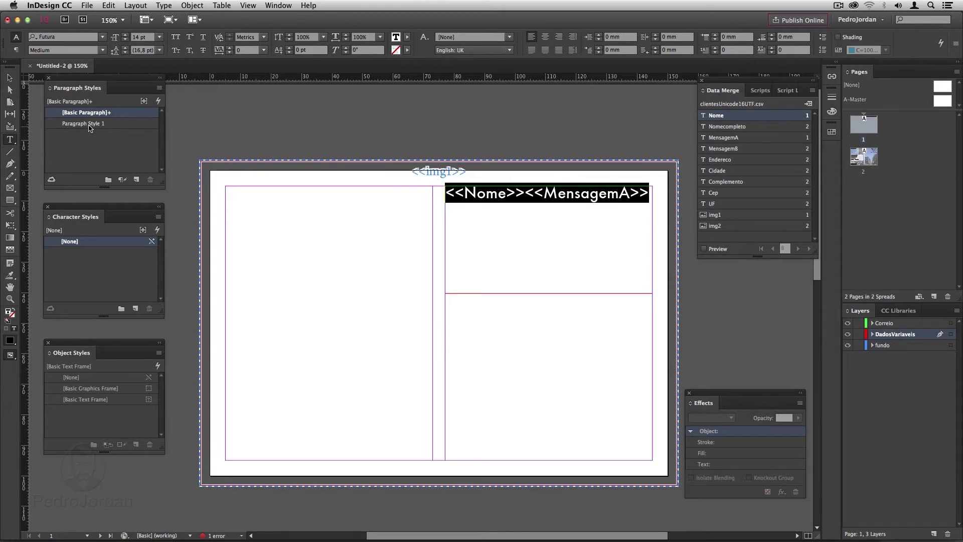
{"action": "double_click", "coordinate": [89, 128]}
{"action": "type", "text": "MSG1"}
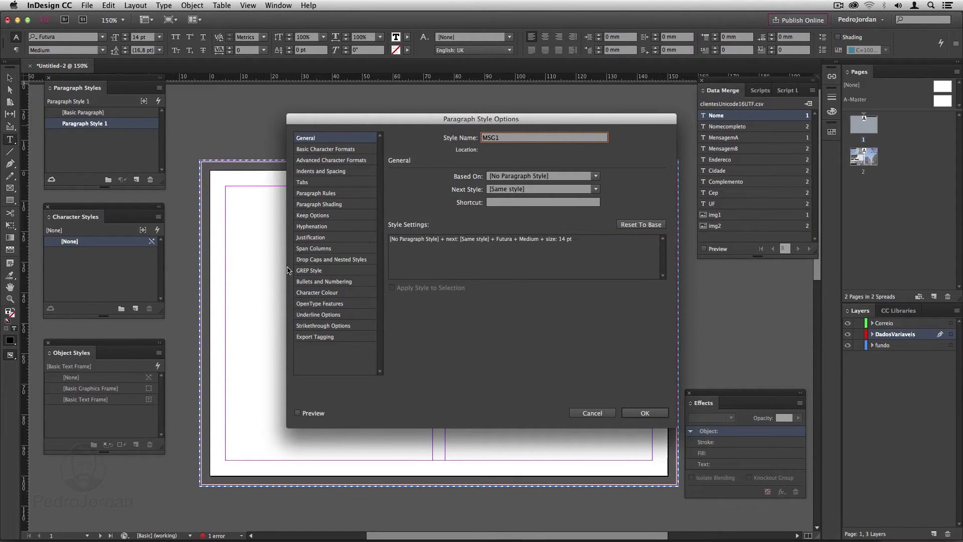
{"action": "left_click", "coordinate": [643, 412]}
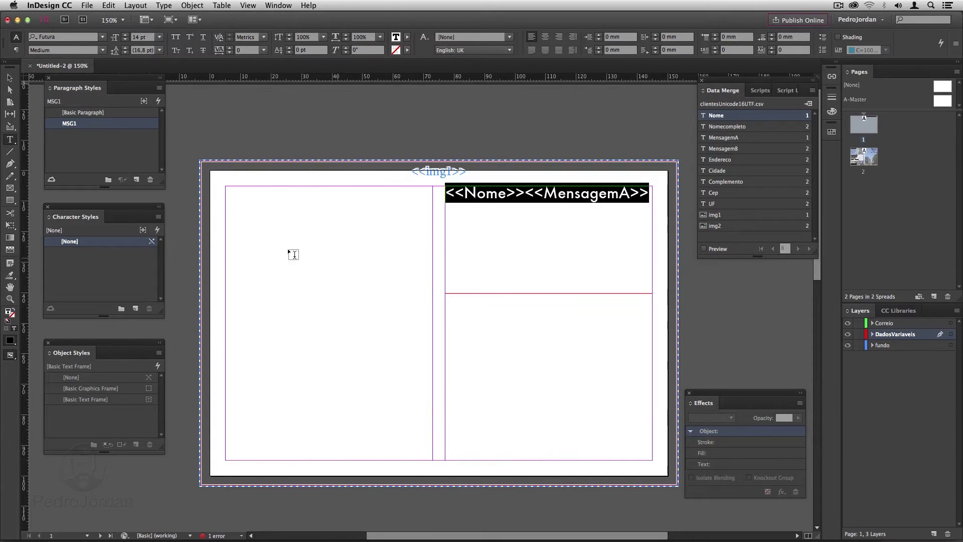
Enlarge <<Nome>> to 15 pt and save it as character style NOME.
{"action": "left_click", "coordinate": [458, 215]}
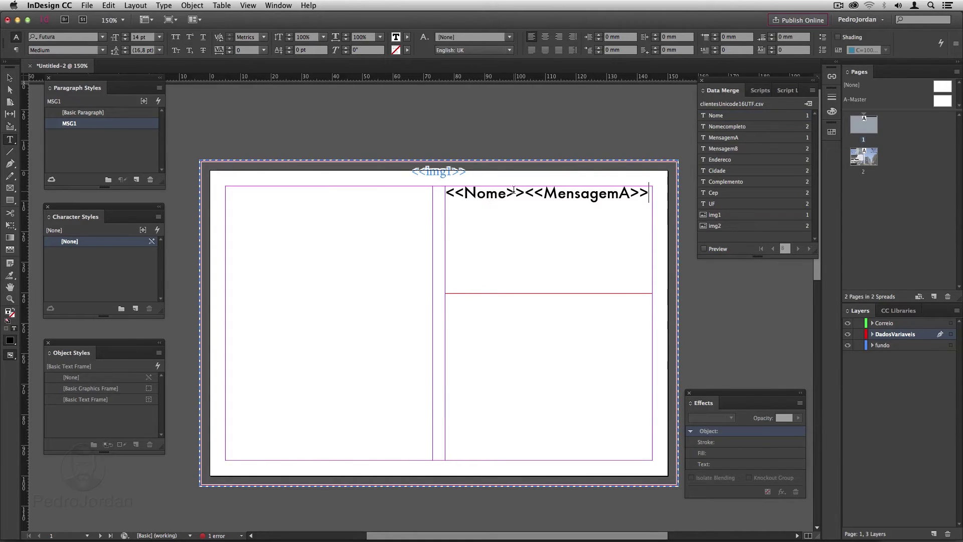
{"action": "left_click_drag", "start_coordinate": [515, 190], "coordinate": [442, 188]}
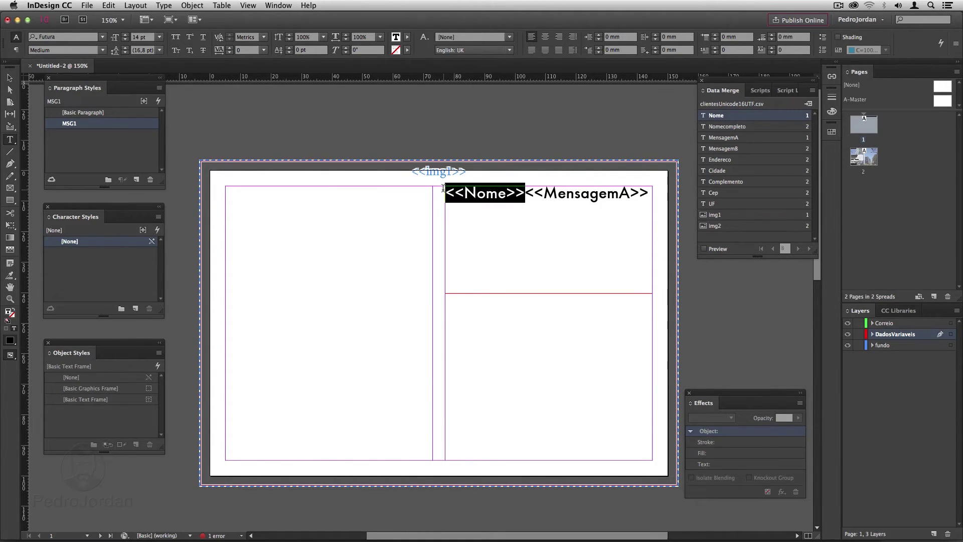
{"action": "left_click", "coordinate": [125, 36]}
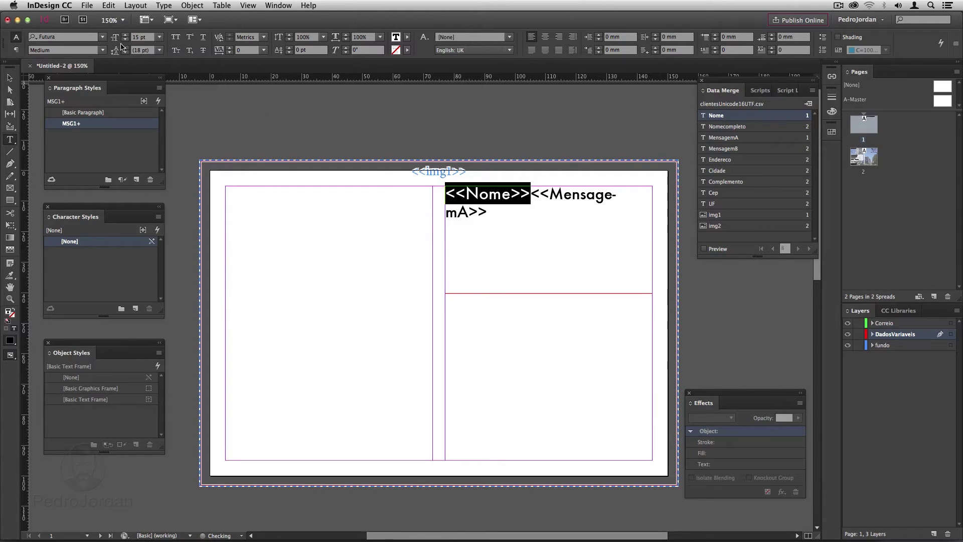
{"action": "left_click", "coordinate": [135, 308]}
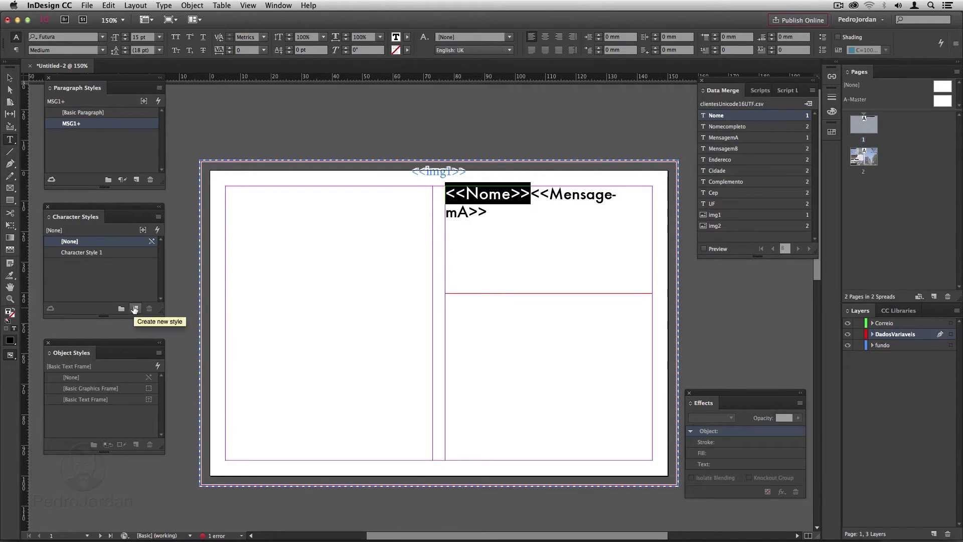
{"action": "double_click", "coordinate": [82, 252]}
{"action": "type", "text": "NOME"}
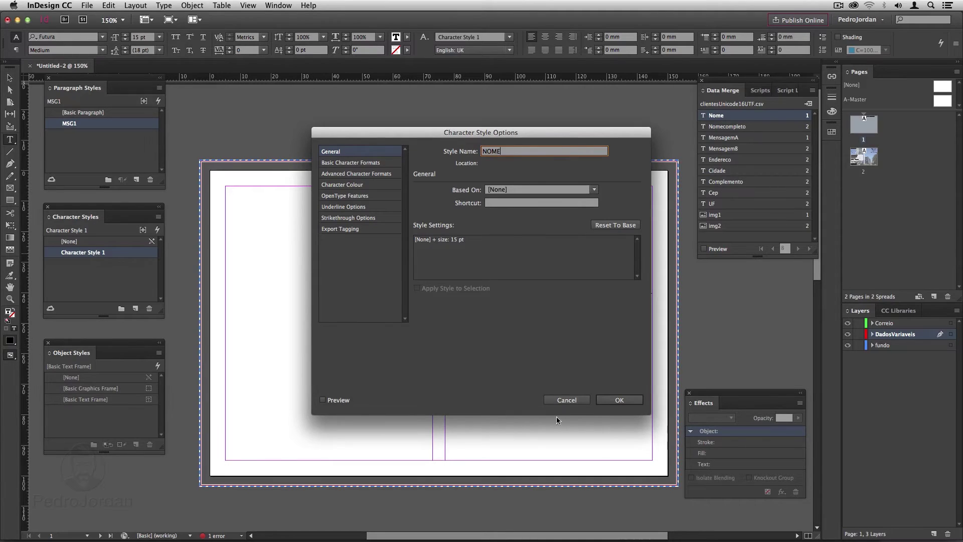
{"action": "left_click", "coordinate": [617, 400]}
{"action": "left_click", "coordinate": [613, 400]}
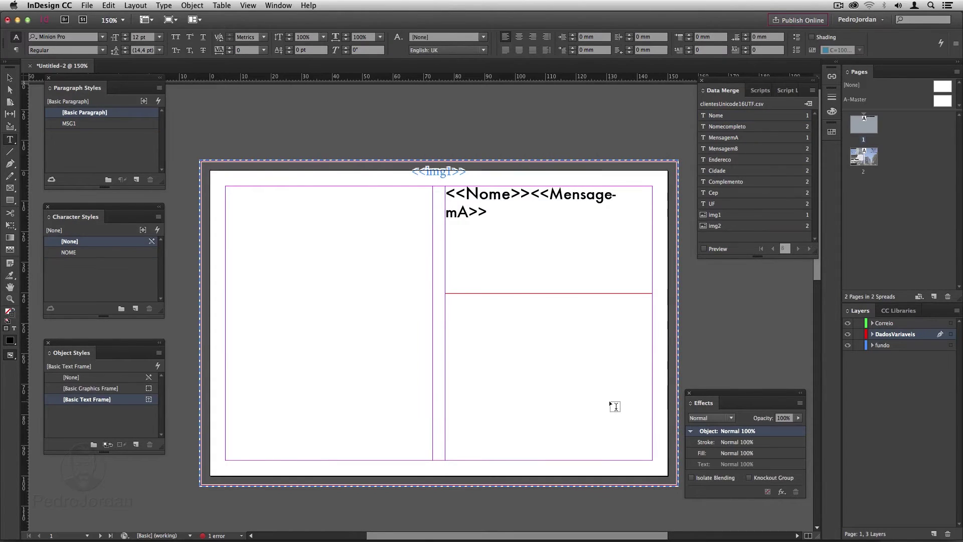
{"action": "scroll", "coordinate": [609, 400], "scroll_direction": "down", "scroll_amount": 10}
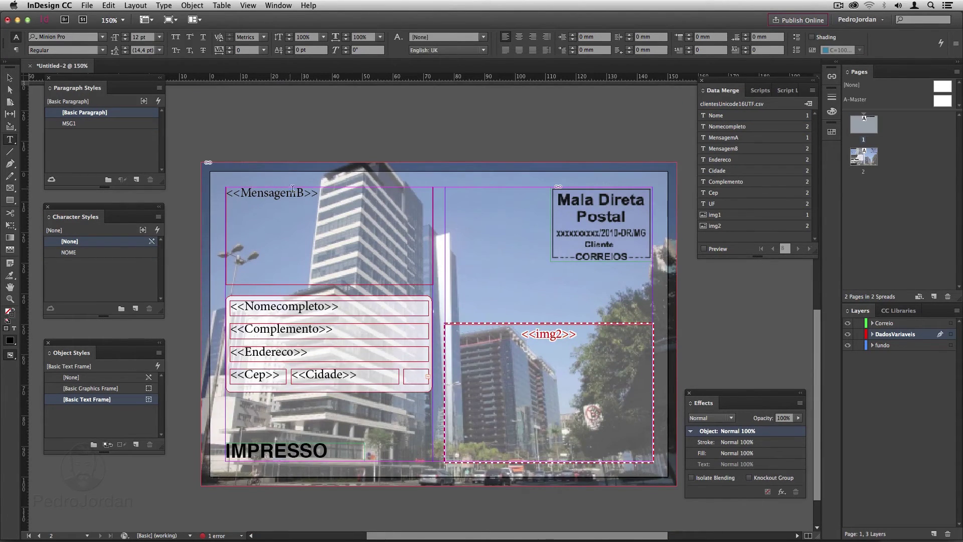
Set <<MensagemB>> to 18 pt and create a new paragraph style from it.
{"action": "left_click_drag", "start_coordinate": [320, 192], "coordinate": [226, 193]}
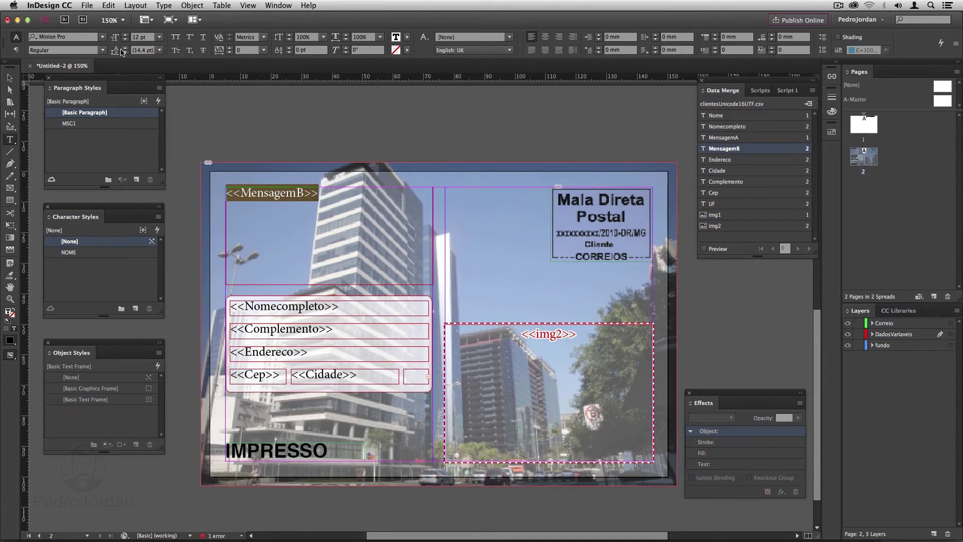
{"action": "left_click", "coordinate": [157, 38]}
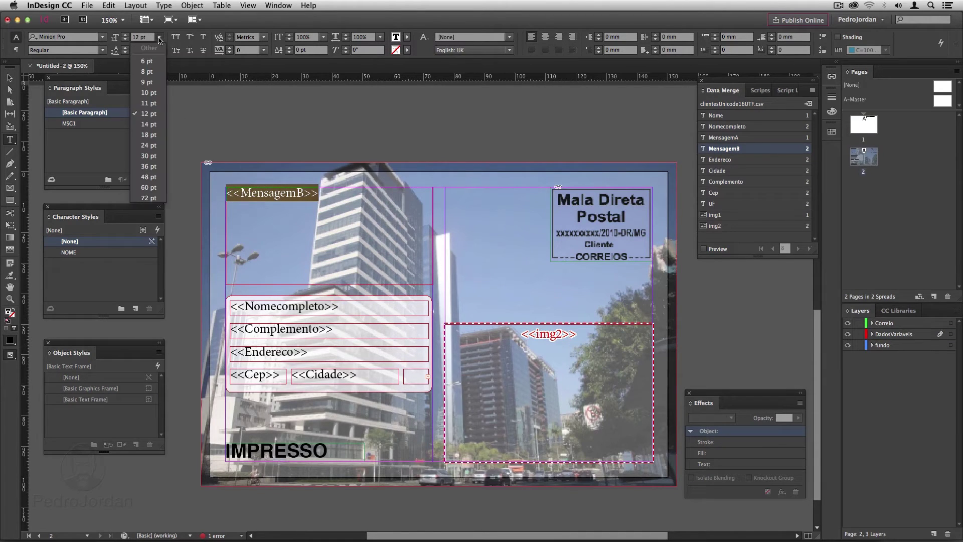
{"action": "left_click", "coordinate": [146, 135]}
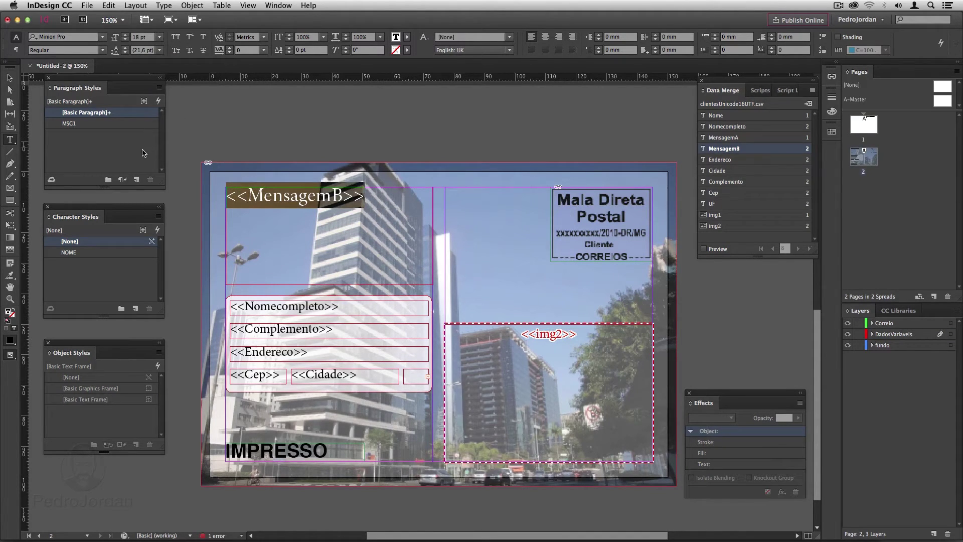
{"action": "left_click", "coordinate": [136, 179]}
Rename the new 18 pt paragraph style to MSG2.
{"action": "left_click", "coordinate": [97, 125]}
{"action": "double_click", "coordinate": [97, 125]}
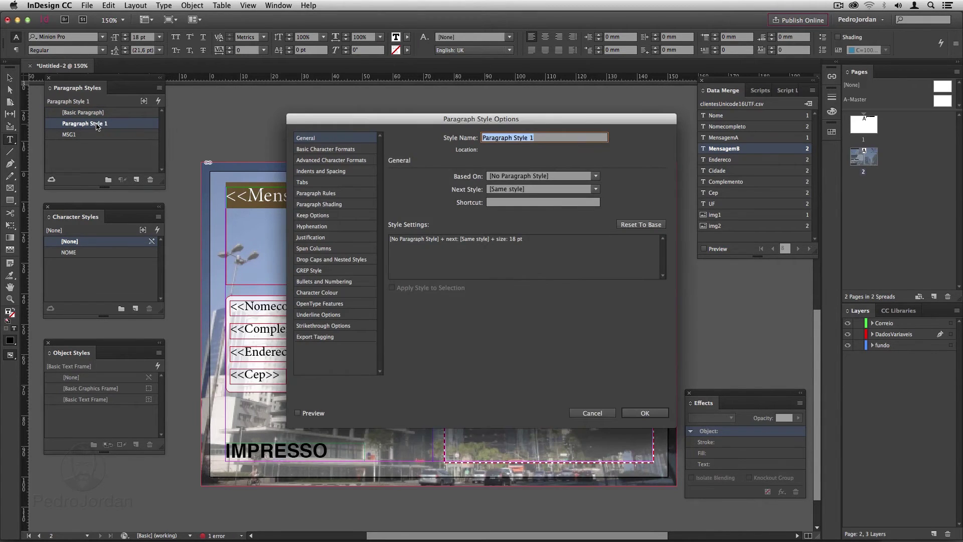
{"action": "type", "text": "MSG2"}
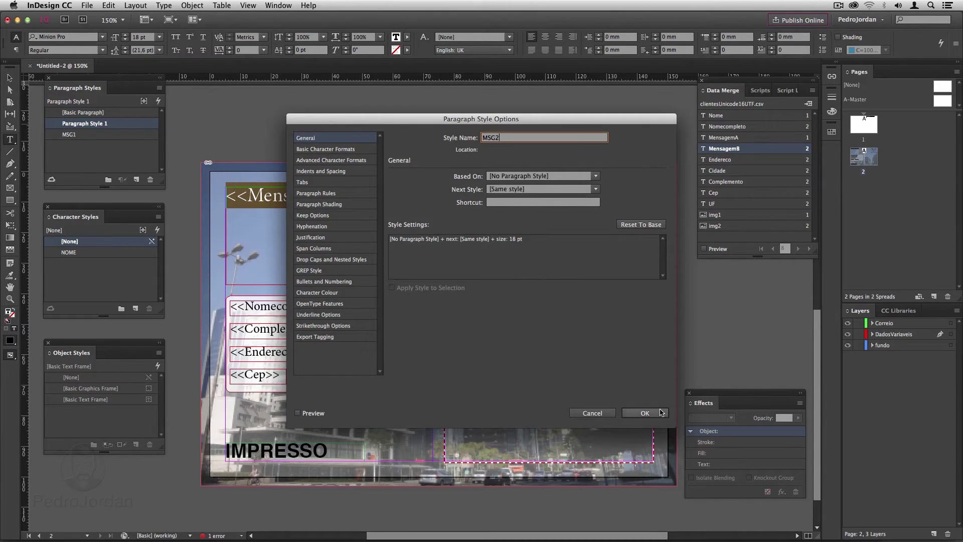
{"action": "left_click", "coordinate": [662, 413]}
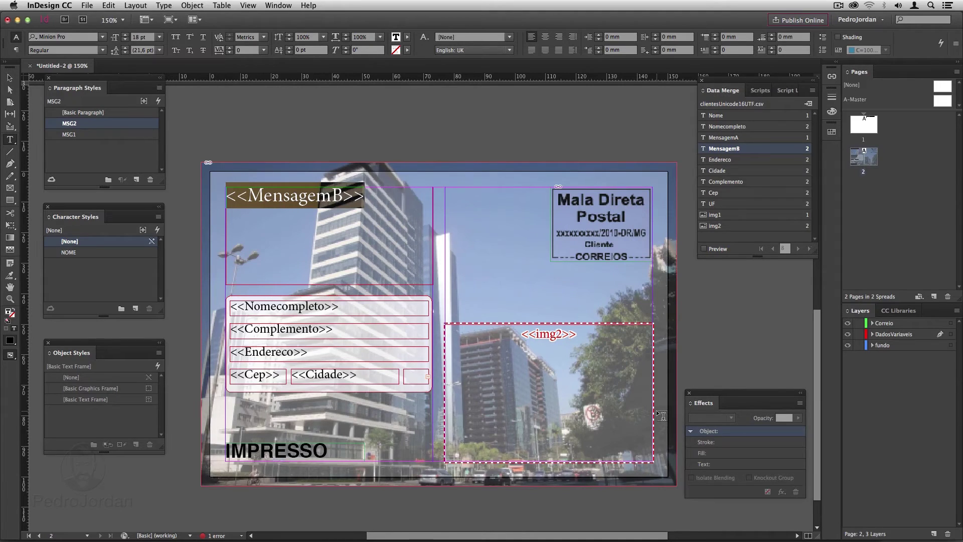
Set <<Nomecompleto>> in Futura Medium 10 pt and save it as paragraph style Endereco.
{"action": "double_click", "coordinate": [312, 307]}
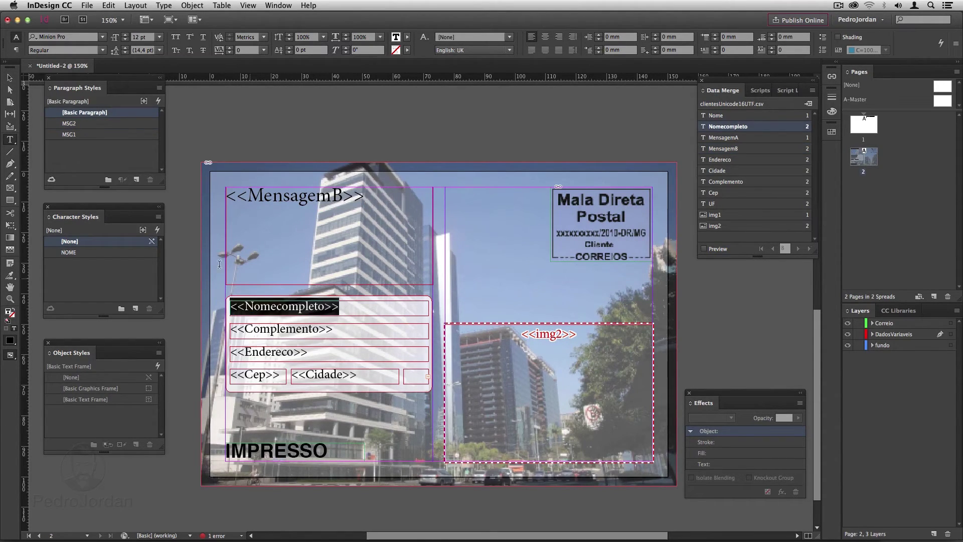
{"action": "left_click", "coordinate": [102, 36]}
{"action": "left_click", "coordinate": [76, 192]}
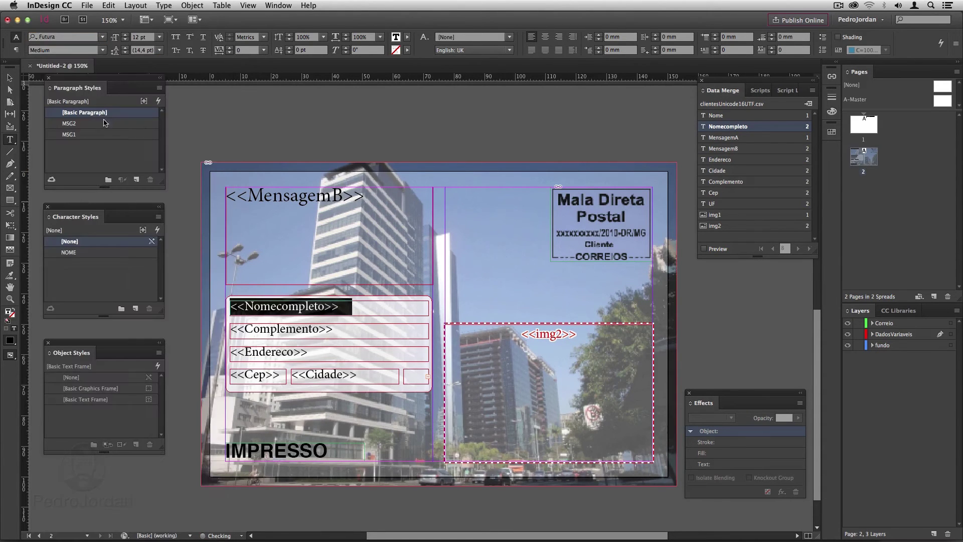
{"action": "left_click", "coordinate": [126, 40]}
{"action": "left_click", "coordinate": [125, 39]}
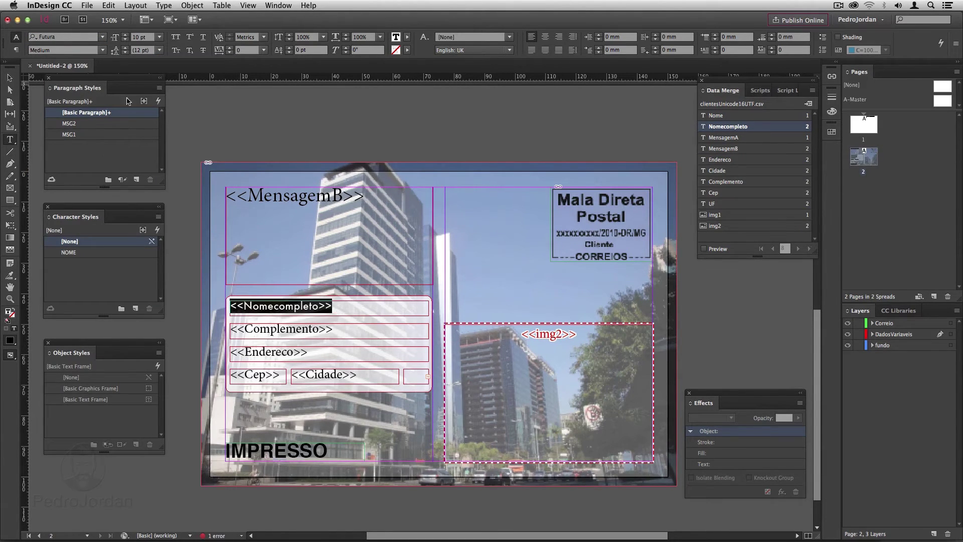
{"action": "left_click", "coordinate": [136, 179]}
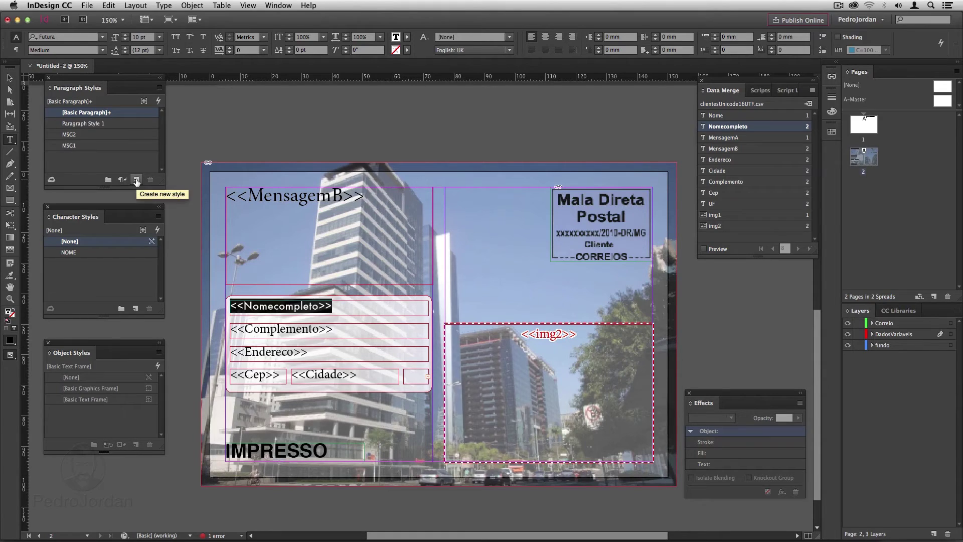
{"action": "double_click", "coordinate": [112, 129]}
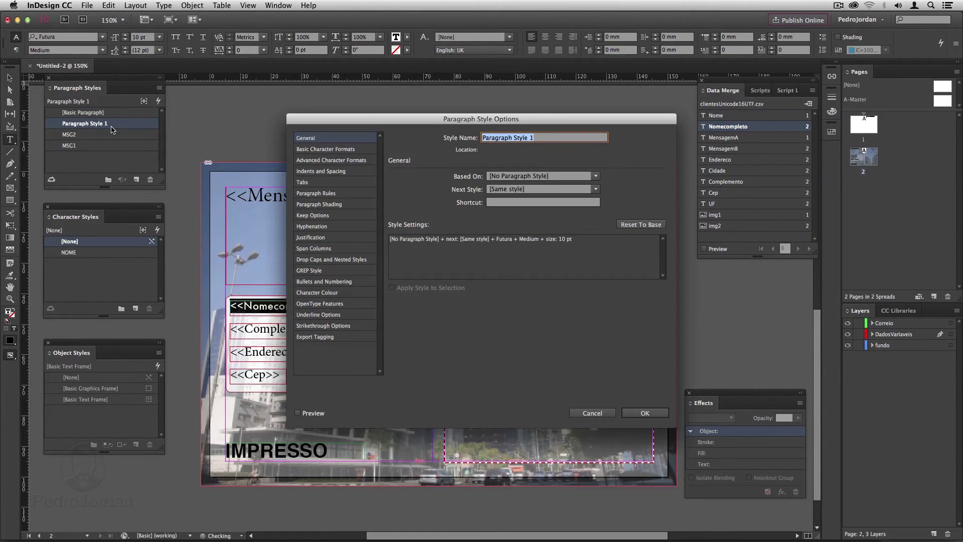
{"action": "type", "text": "Endereco"}
{"action": "left_click", "coordinate": [645, 412]}
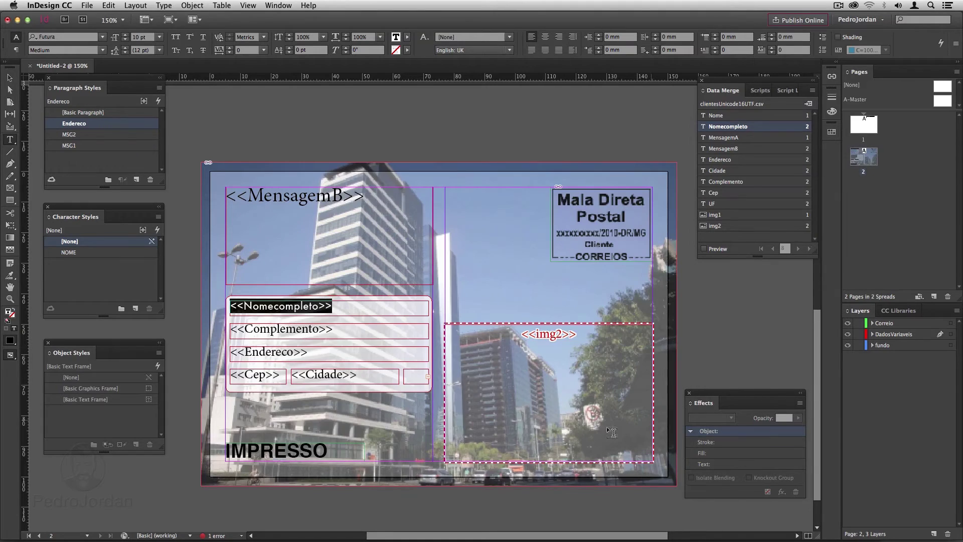
Apply the Endereco paragraph style to the Complemento, Cep, Cidade-side and Endereco address frames.
{"action": "key", "text": "Escape"}
{"action": "left_click", "coordinate": [291, 327], "text": "shift"}
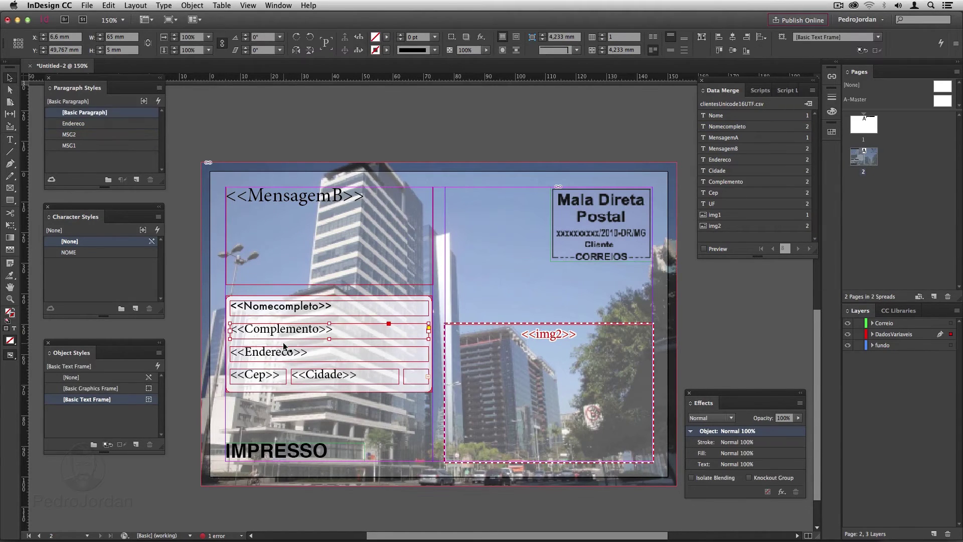
{"action": "left_click", "coordinate": [284, 374], "text": "shift"}
{"action": "left_click", "coordinate": [408, 381], "text": "shift"}
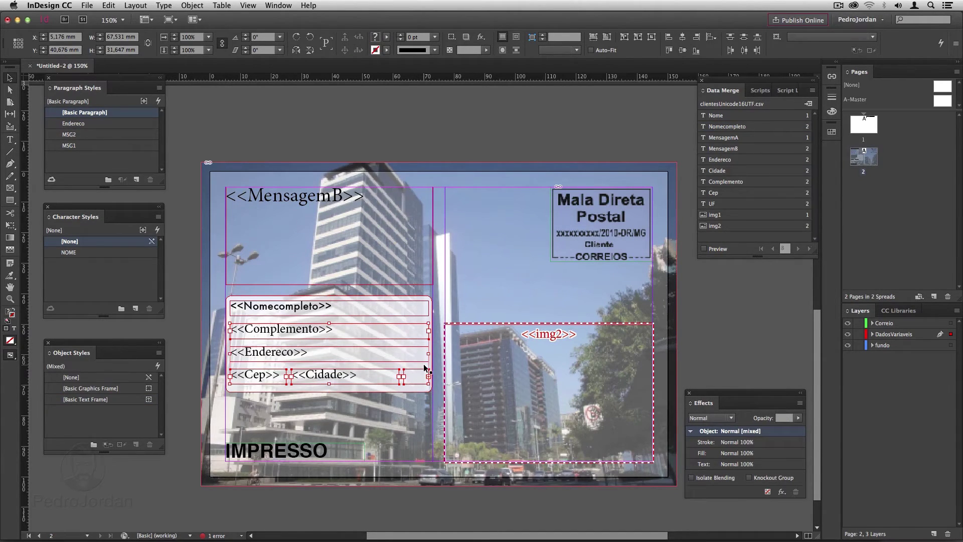
{"action": "left_click", "coordinate": [88, 124]}
{"action": "left_click", "coordinate": [290, 357]}
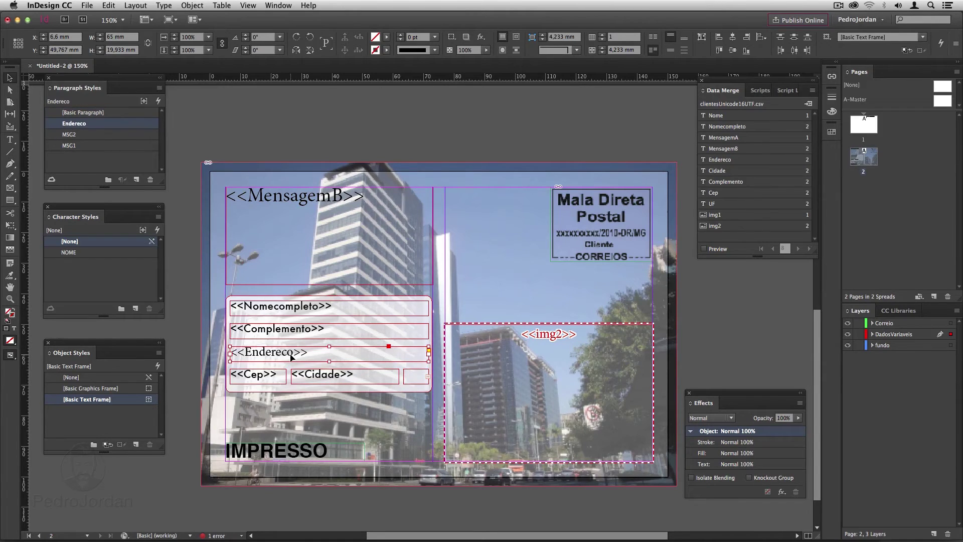
{"action": "left_click", "coordinate": [105, 124]}
{"action": "left_click", "coordinate": [436, 321]}
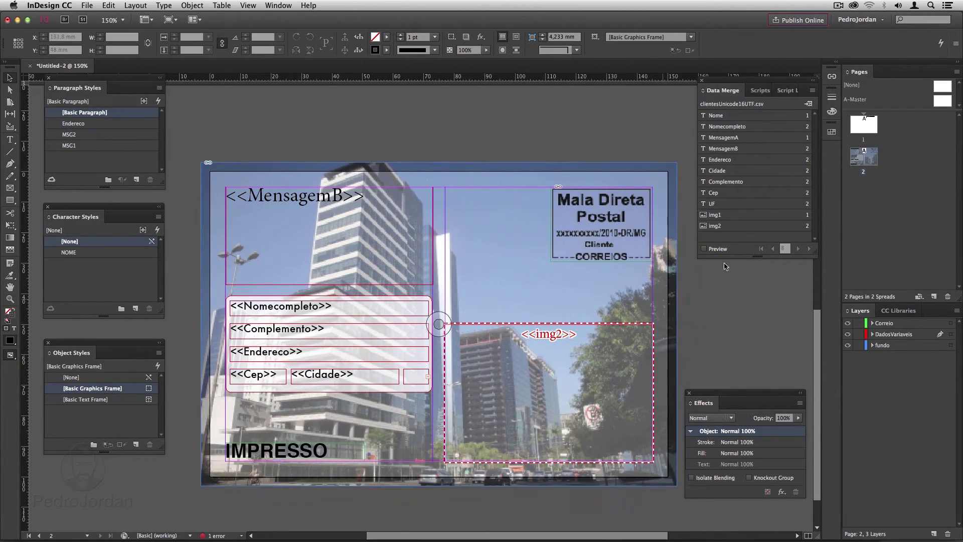
Preview the merge, jump to record 9, step back to record 4, and view page 1.
{"action": "left_click", "coordinate": [704, 249]}
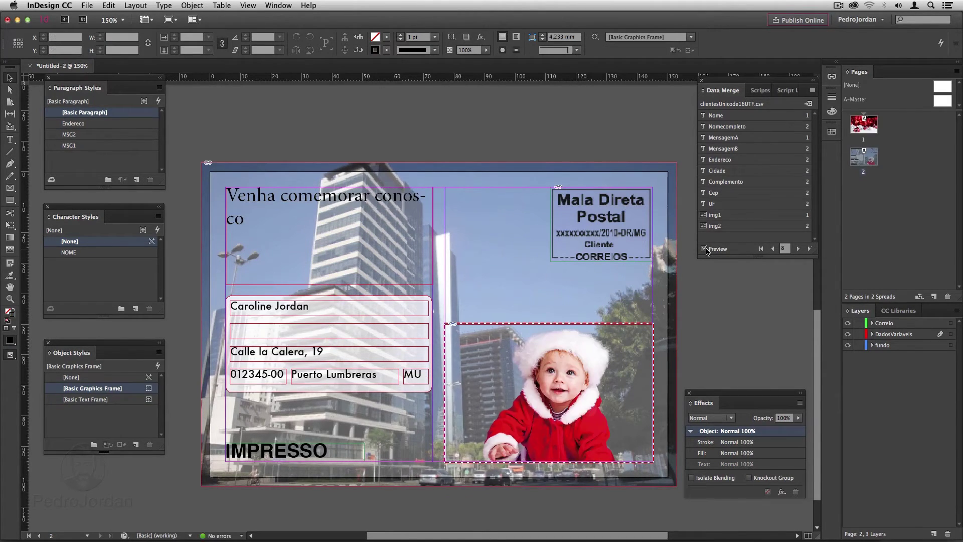
{"action": "left_click", "coordinate": [809, 248]}
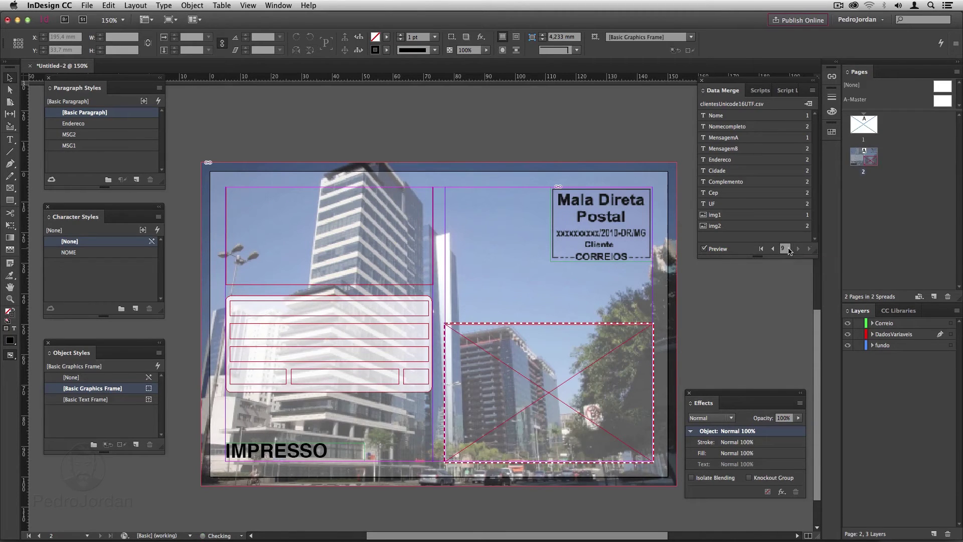
{"action": "left_click", "coordinate": [773, 249]}
{"action": "left_click", "coordinate": [773, 249]}
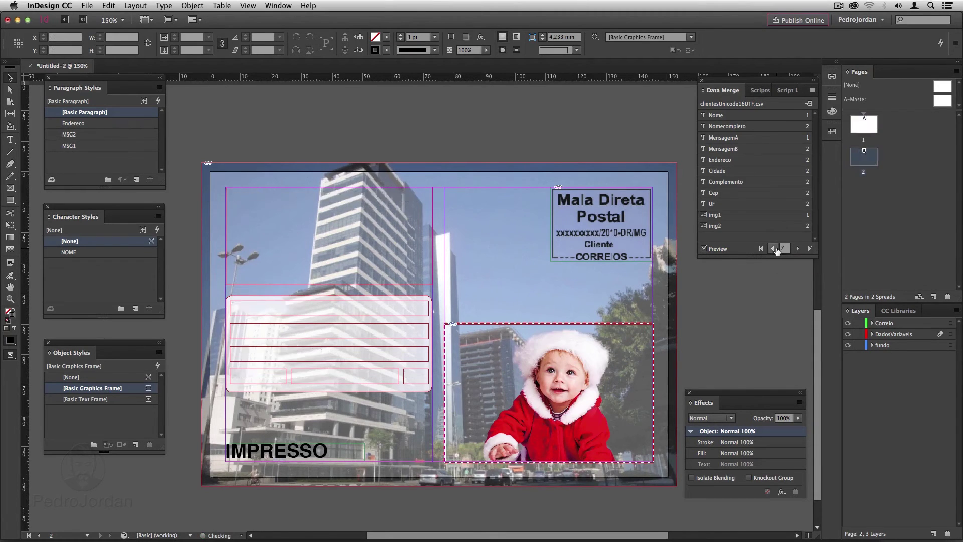
{"action": "left_click", "coordinate": [776, 249]}
{"action": "left_click", "coordinate": [776, 249]}
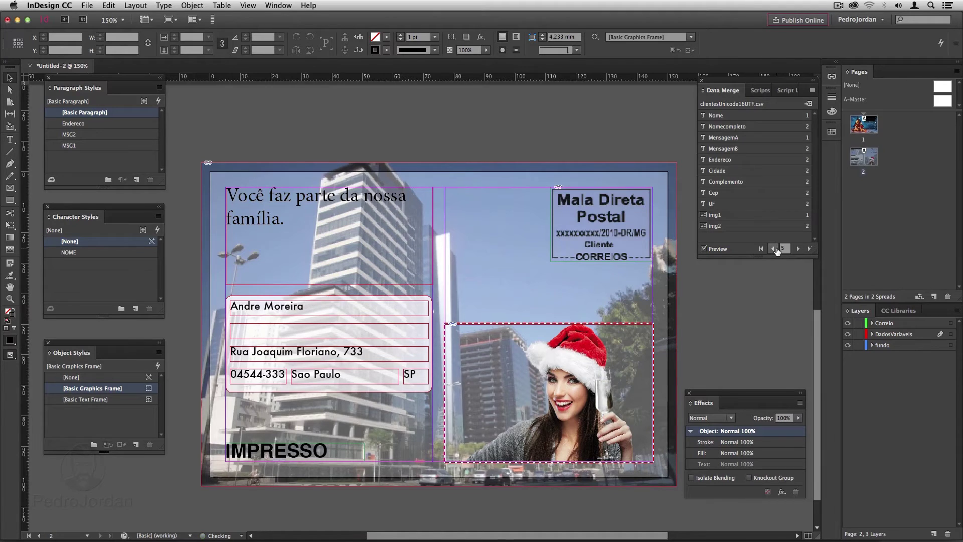
{"action": "left_click", "coordinate": [776, 250]}
{"action": "scroll", "coordinate": [605, 266], "scroll_direction": "up", "scroll_amount": 4}
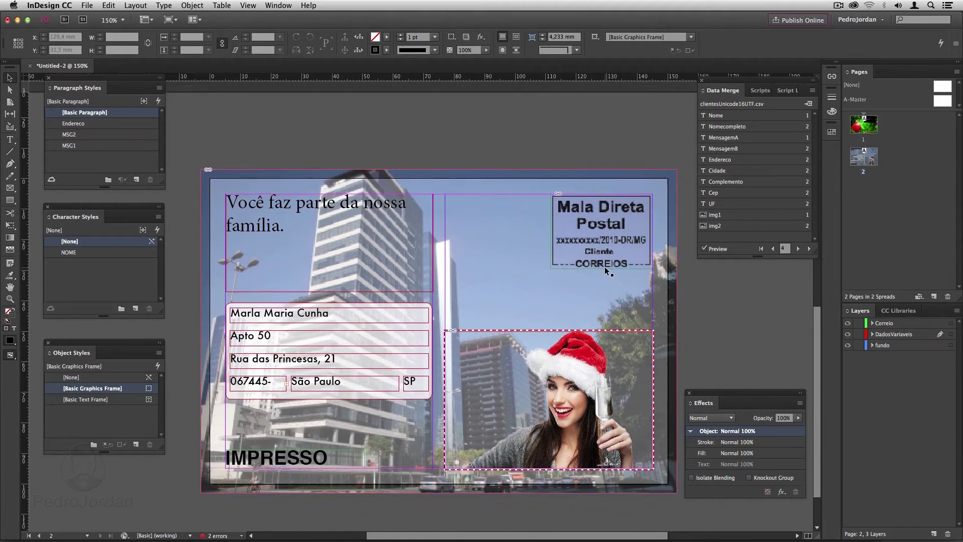
{"action": "scroll", "coordinate": [605, 269], "scroll_direction": "up", "scroll_amount": 15}
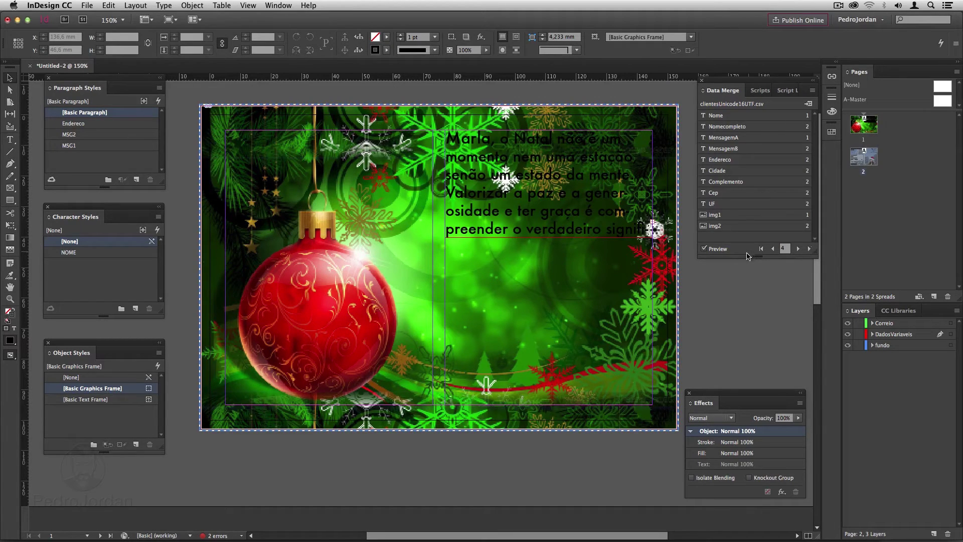
Turn off the merge preview and add a drop shadow to the <<Nome>> message frame.
{"action": "left_click", "coordinate": [703, 248]}
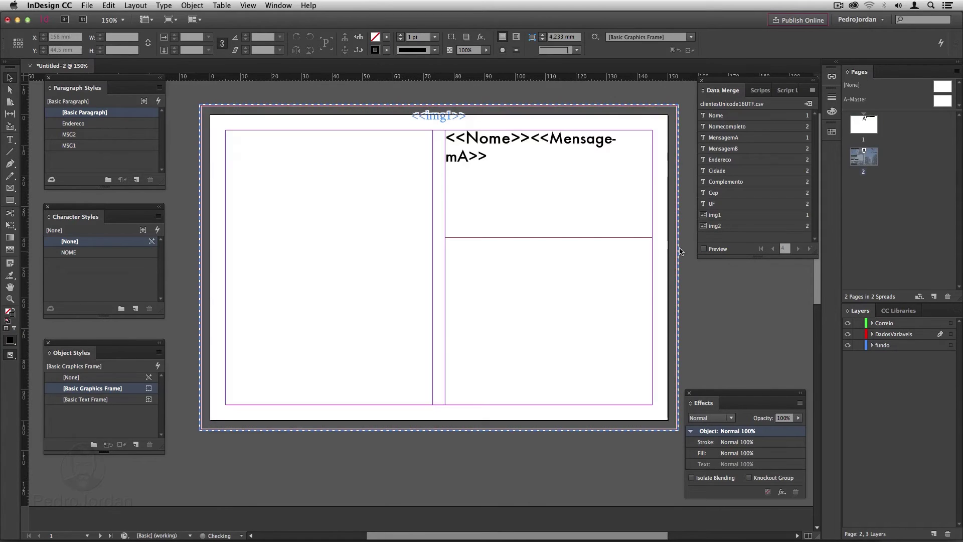
{"action": "left_click", "coordinate": [558, 196]}
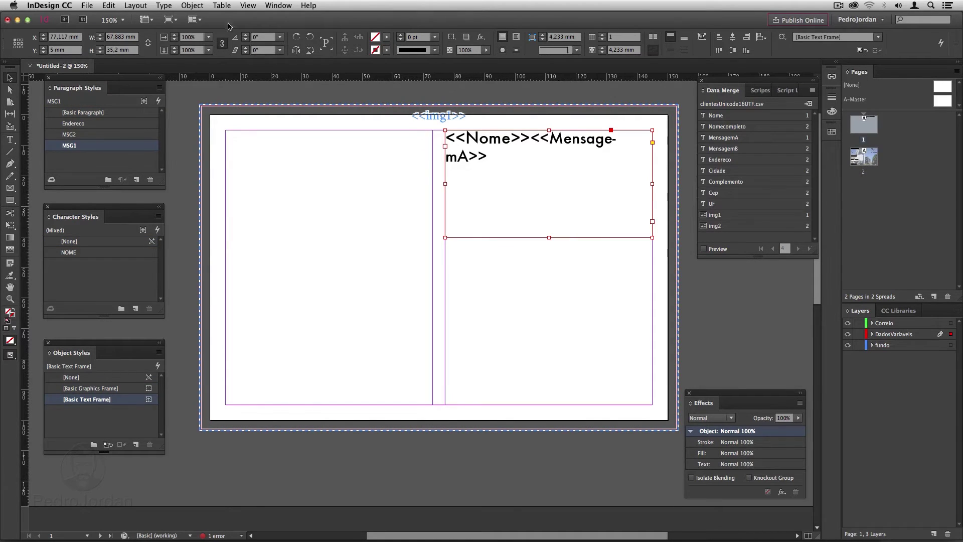
{"action": "left_click", "coordinate": [200, 6]}
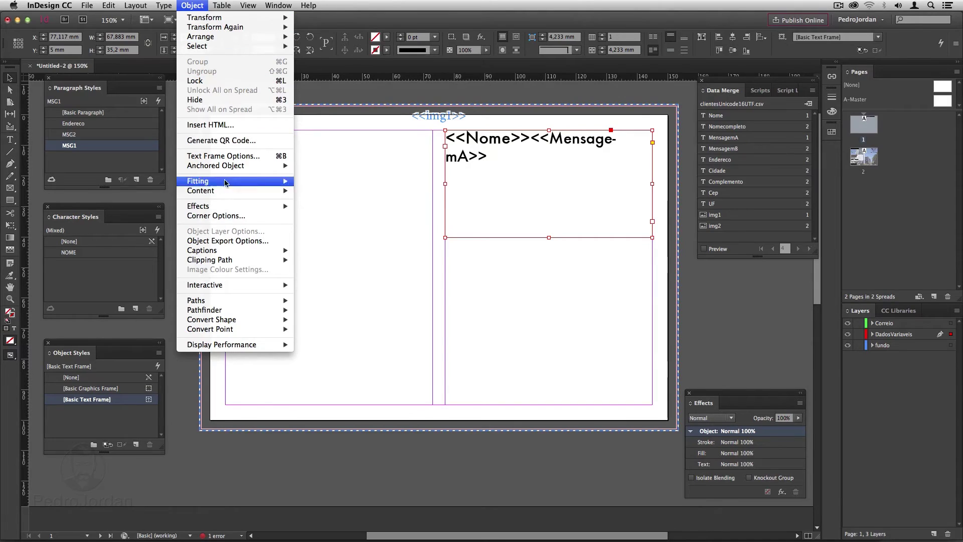
{"action": "mouse_move", "coordinate": [258, 210]}
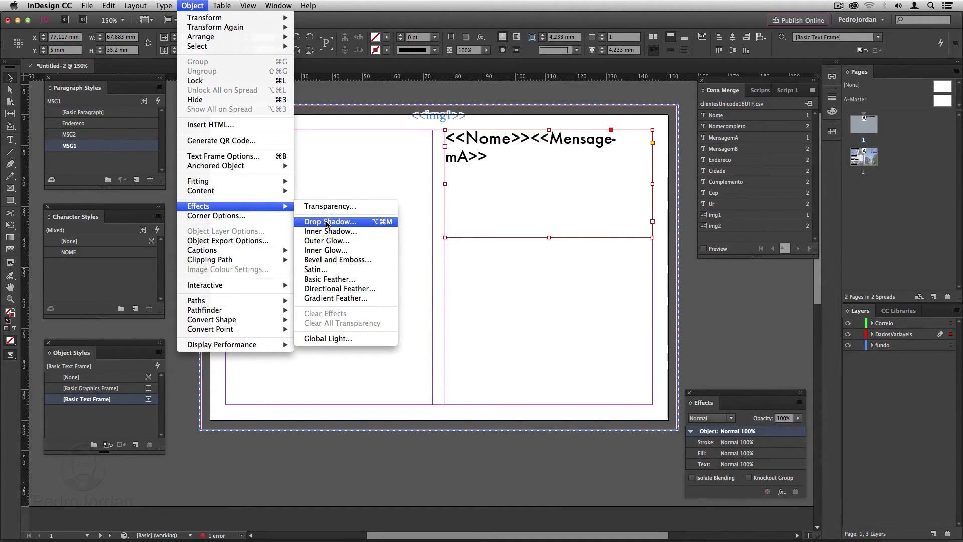
{"action": "left_click", "coordinate": [327, 222]}
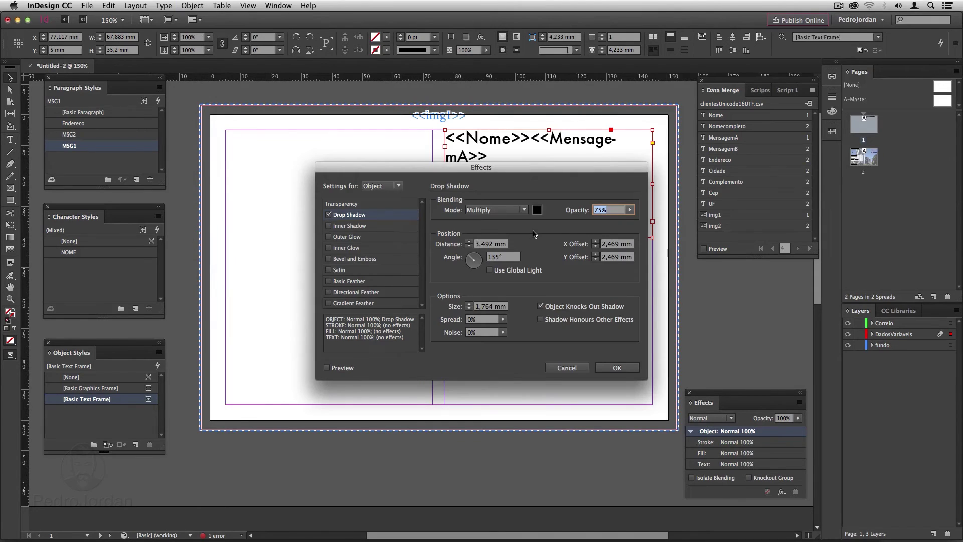
Set the drop shadow to 89% opacity with 1 mm X/Y offsets, then save it as a new object style.
{"action": "left_click", "coordinate": [469, 246]}
{"action": "left_click", "coordinate": [469, 247]}
{"action": "left_click", "coordinate": [630, 209]}
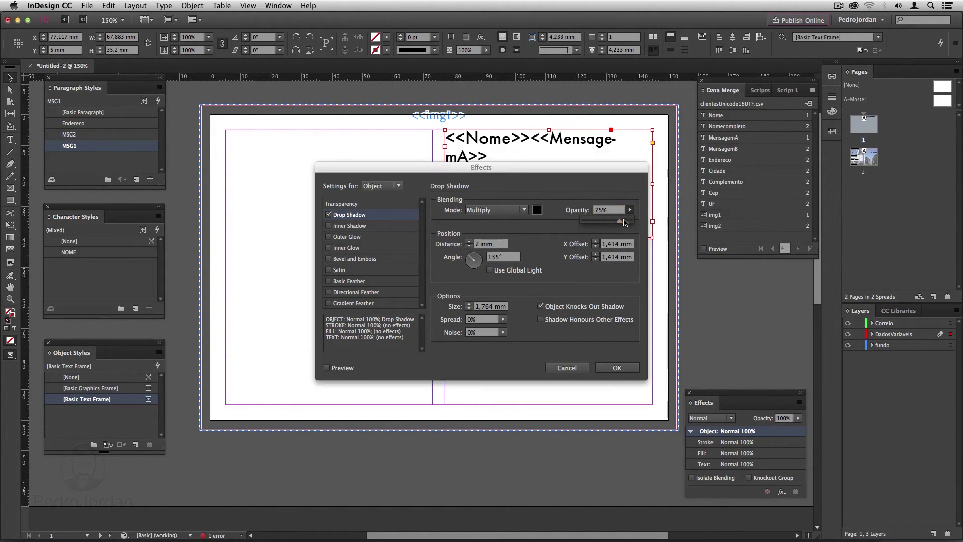
{"action": "left_click_drag", "start_coordinate": [620, 221], "coordinate": [626, 220]}
{"action": "left_click", "coordinate": [596, 260]}
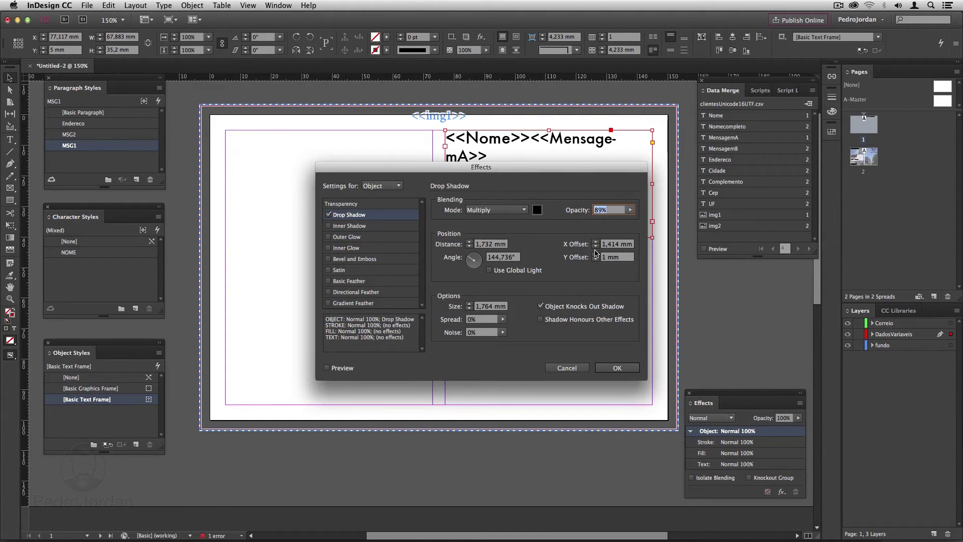
{"action": "left_click", "coordinate": [596, 246]}
{"action": "left_click", "coordinate": [343, 369]}
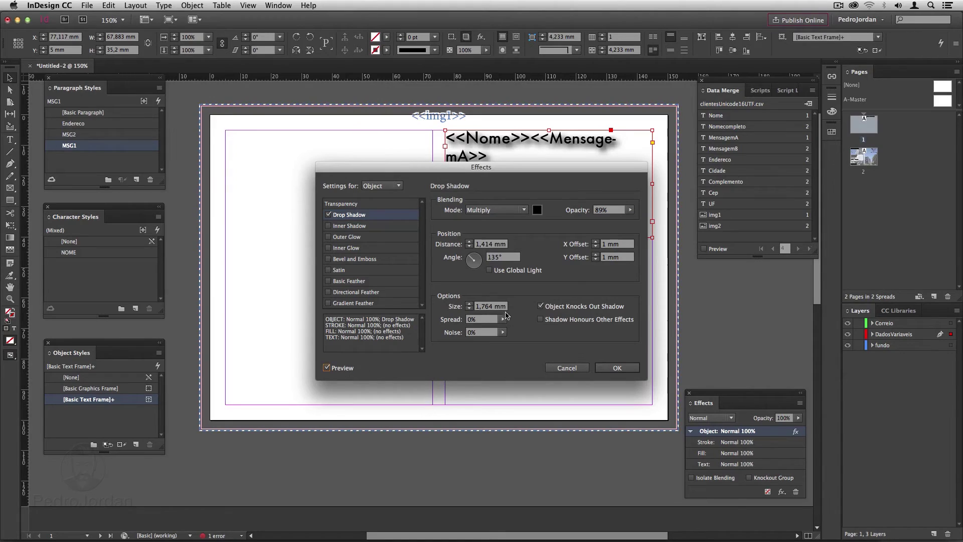
{"action": "left_click", "coordinate": [472, 310]}
{"action": "left_click", "coordinate": [602, 367]}
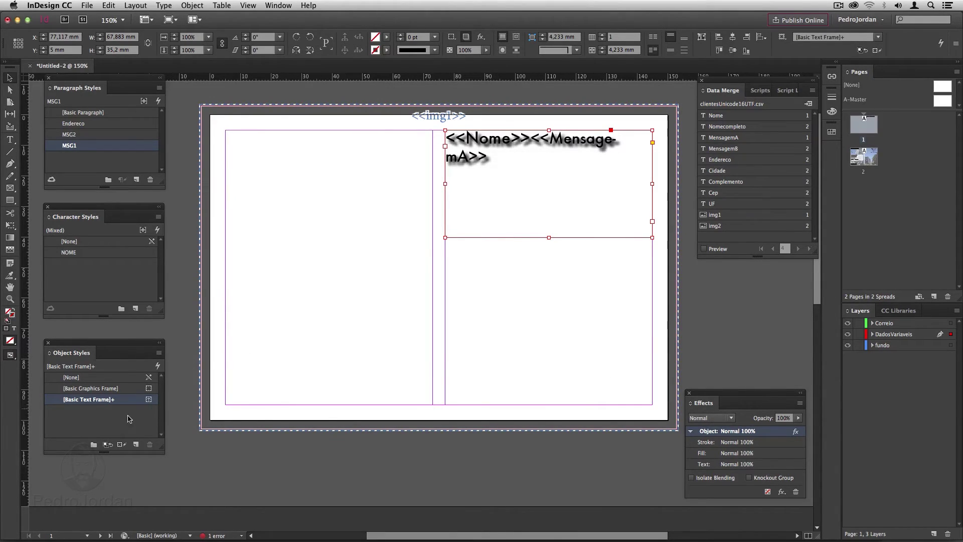
{"action": "left_click", "coordinate": [135, 444]}
Apply the new object style, name it MSG1 and have it apply the MSG1 paragraph style.
{"action": "left_click", "coordinate": [99, 413]}
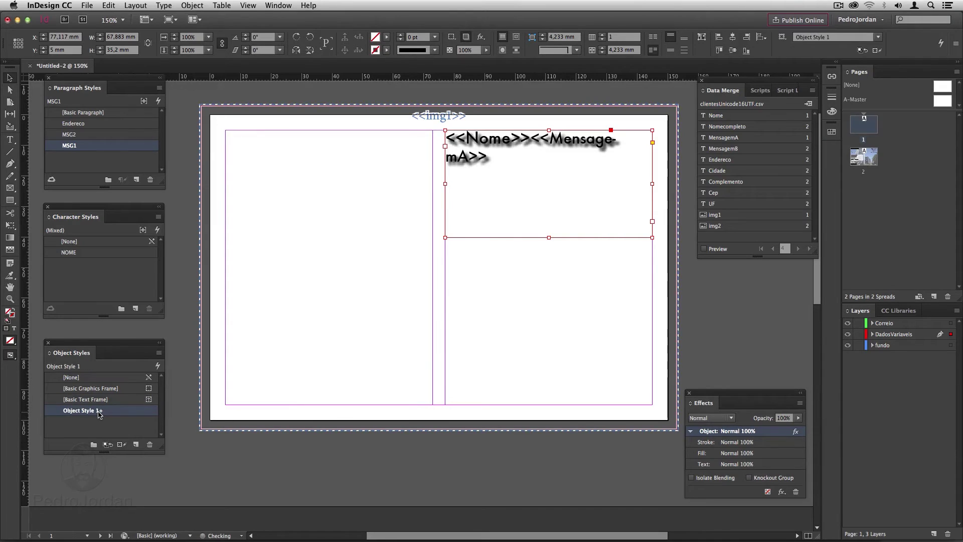
{"action": "double_click", "coordinate": [100, 412]}
{"action": "type", "text": "MSG1"}
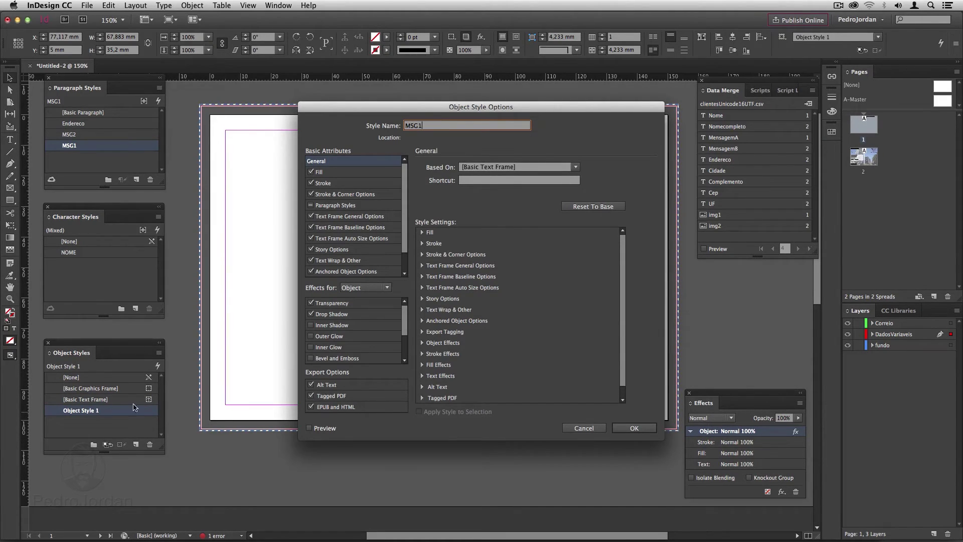
{"action": "left_click", "coordinate": [320, 225]}
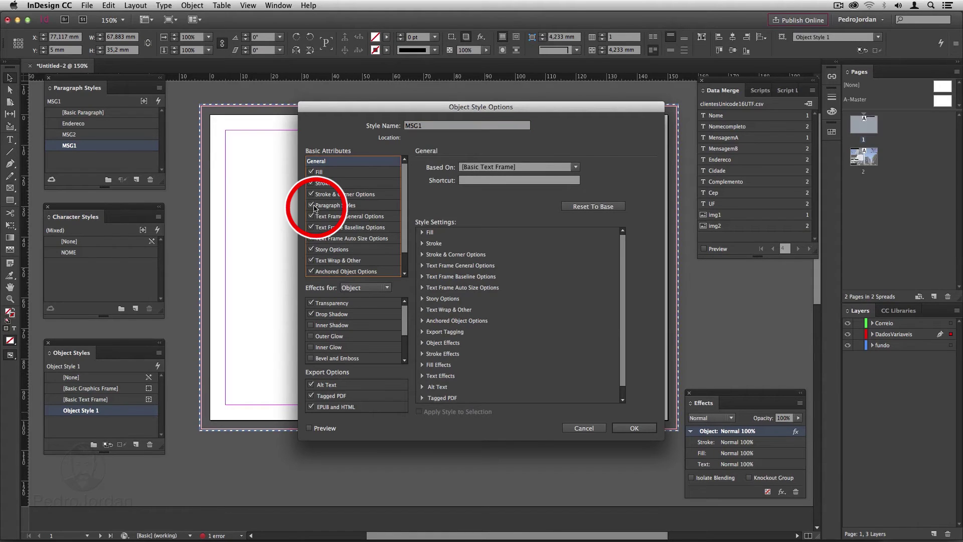
{"action": "left_click", "coordinate": [334, 207]}
{"action": "left_click", "coordinate": [522, 181]}
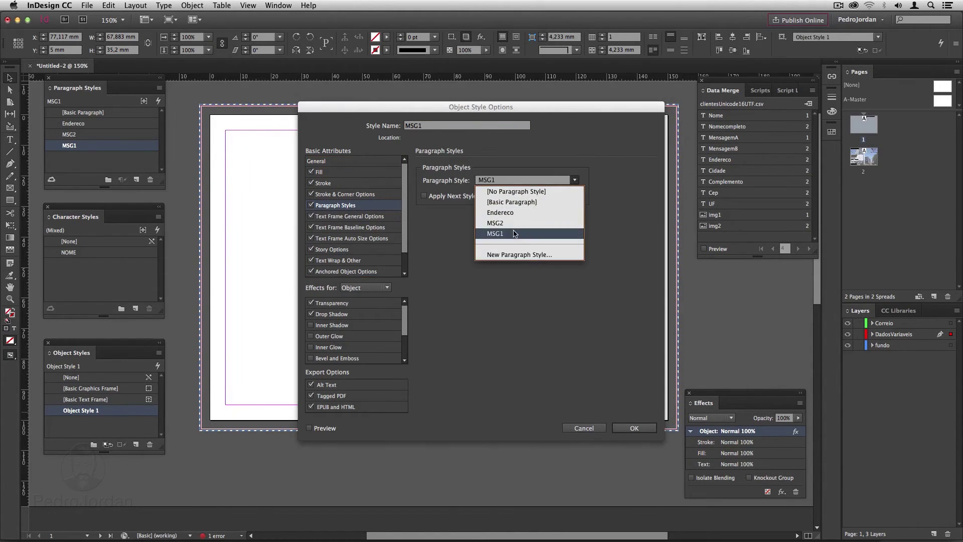
{"action": "left_click", "coordinate": [574, 180]}
{"action": "left_click", "coordinate": [634, 428]}
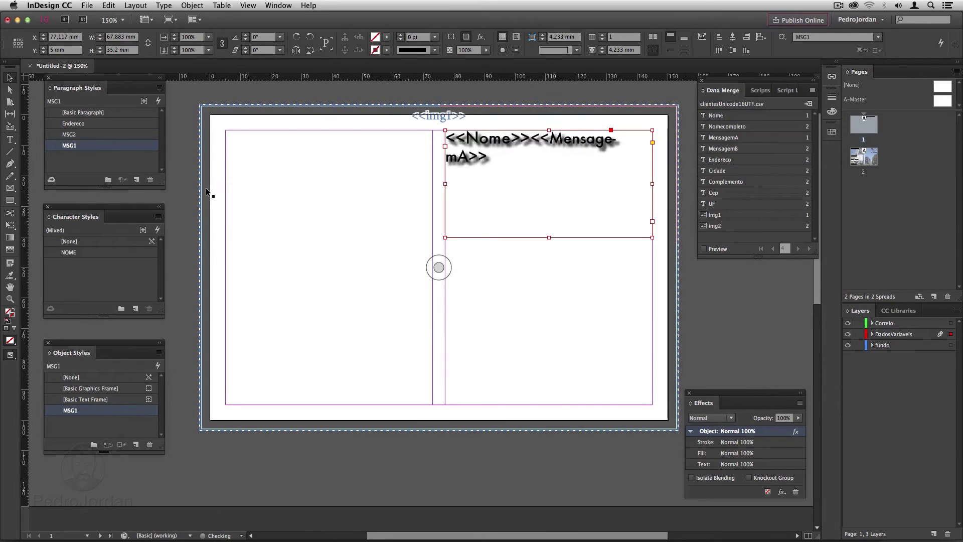
Change the MSG1 paragraph style's character colour to [Paper] white.
{"action": "double_click", "coordinate": [70, 145]}
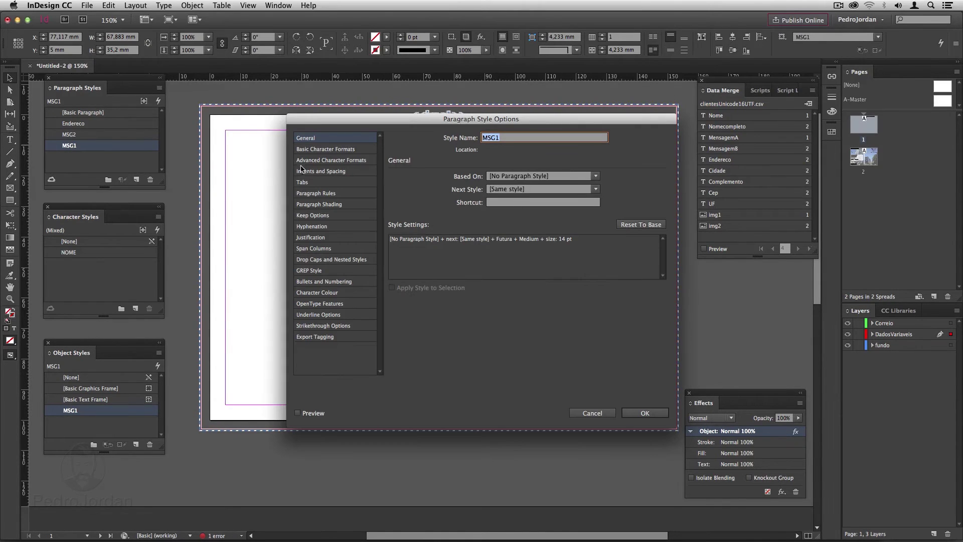
{"action": "left_click", "coordinate": [315, 293]}
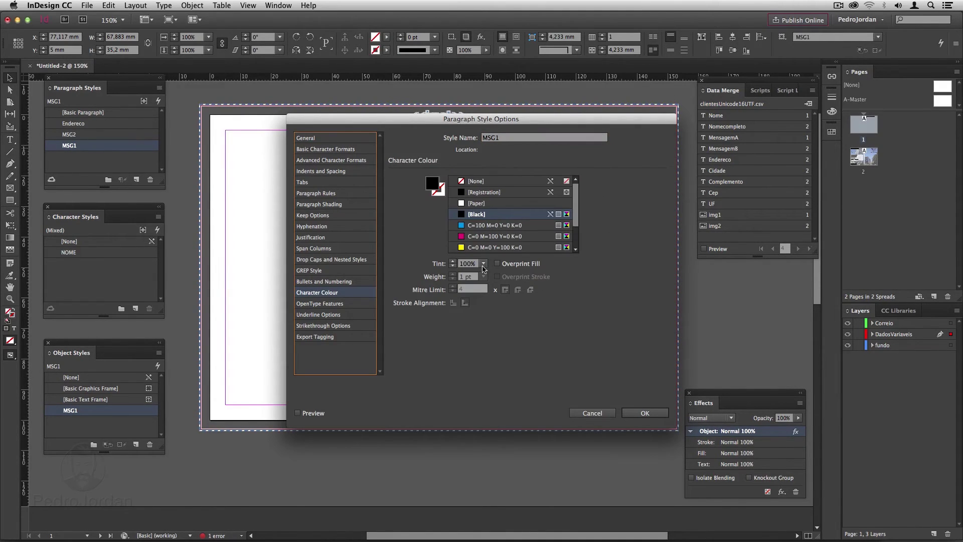
{"action": "left_click", "coordinate": [476, 204]}
{"action": "left_click_drag", "start_coordinate": [462, 133], "coordinate": [399, 208]}
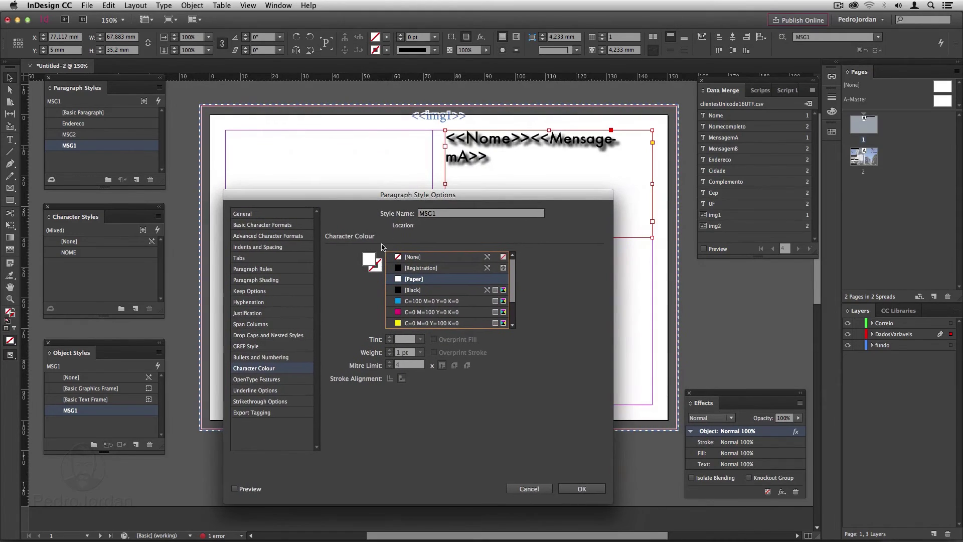
{"action": "left_click", "coordinate": [233, 489]}
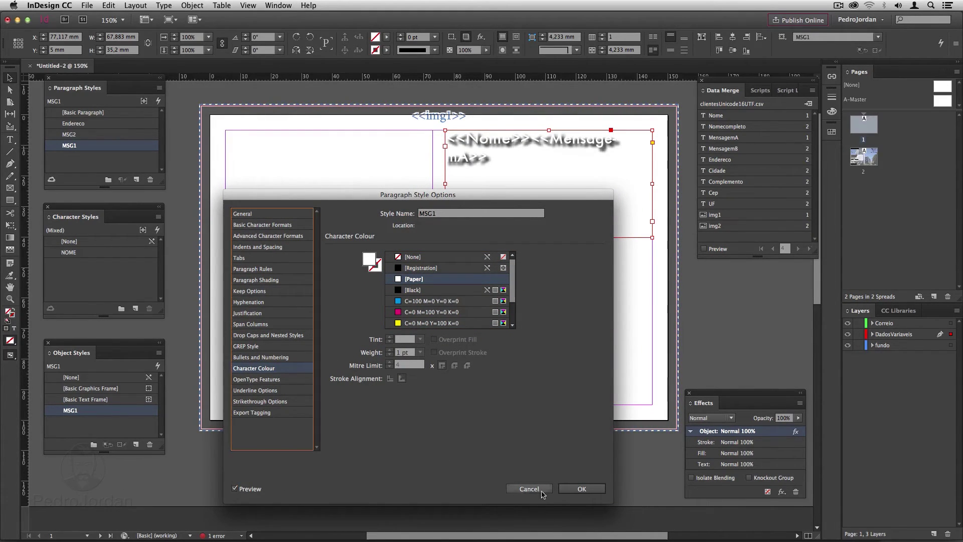
{"action": "left_click", "coordinate": [592, 490]}
{"action": "left_click", "coordinate": [568, 472]}
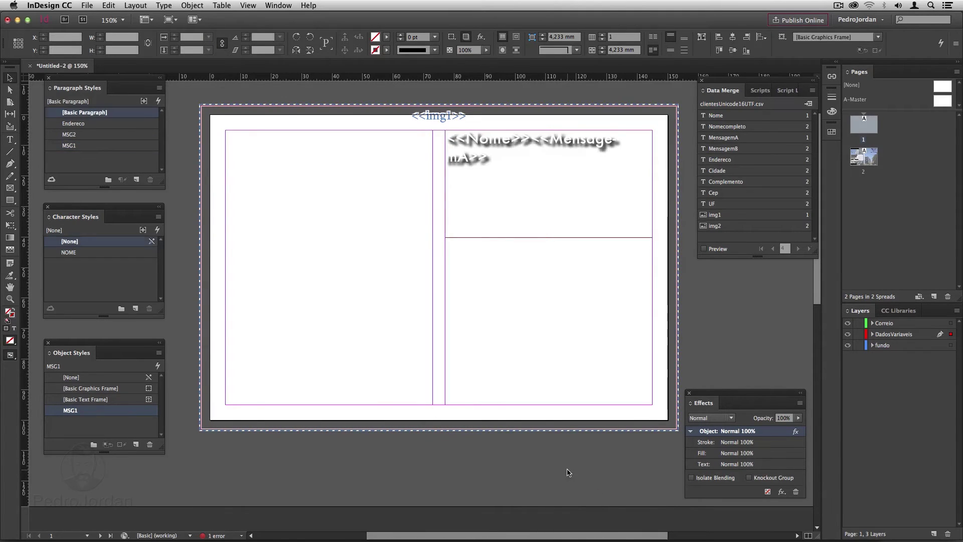
Give page 2's MensagemB frame an outer glow at 88% opacity with reduced size.
{"action": "scroll", "coordinate": [566, 462], "scroll_direction": "down", "scroll_amount": 2}
{"action": "scroll", "coordinate": [565, 459], "scroll_direction": "down", "scroll_amount": 5}
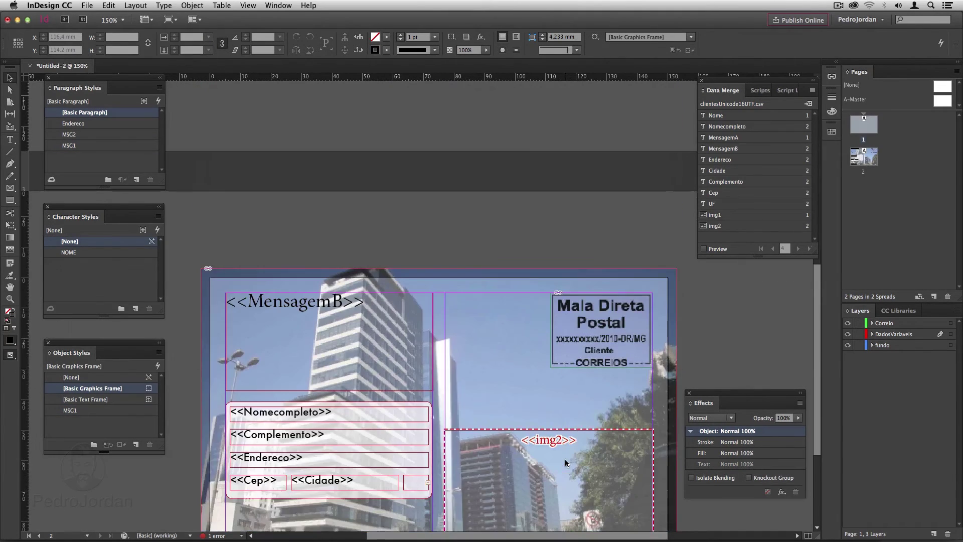
{"action": "left_click", "coordinate": [309, 315]}
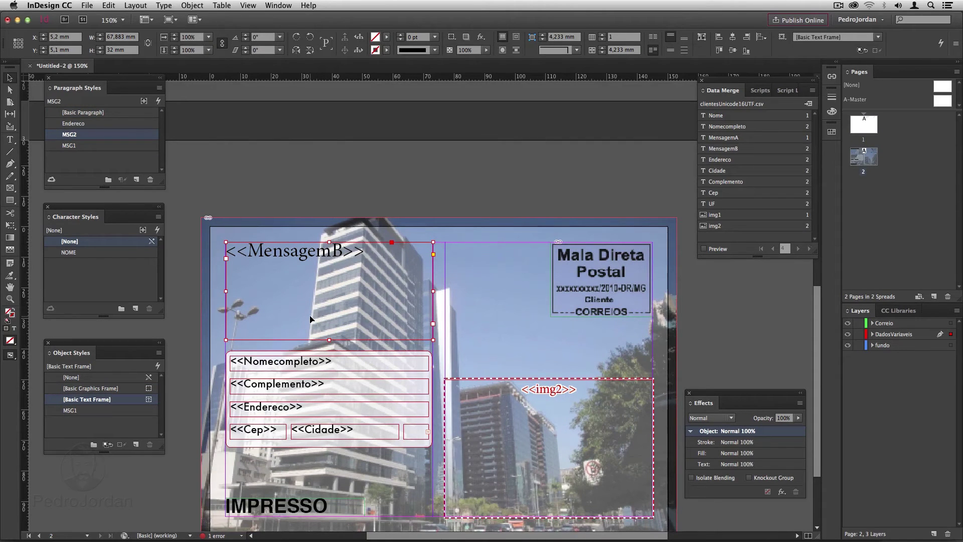
{"action": "left_click", "coordinate": [183, 5]}
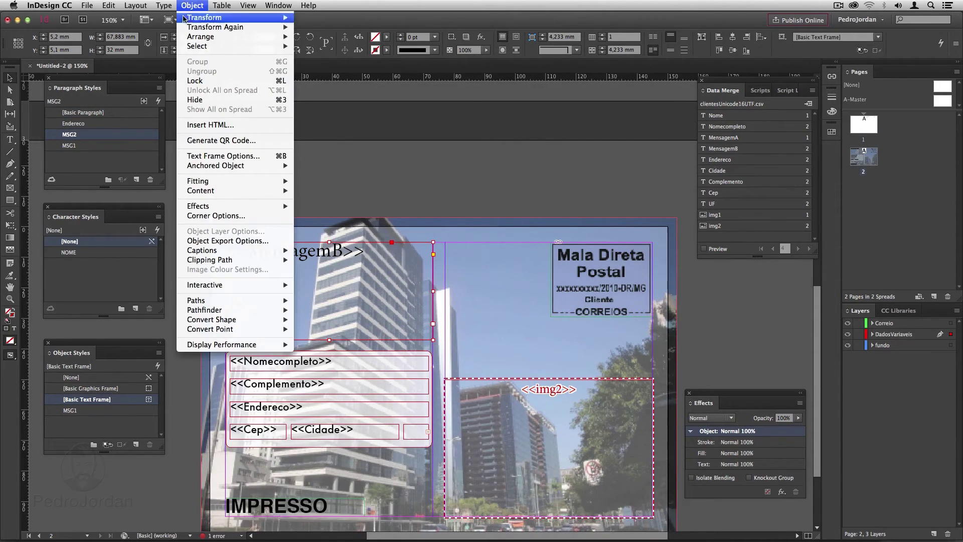
{"action": "mouse_move", "coordinate": [270, 205]}
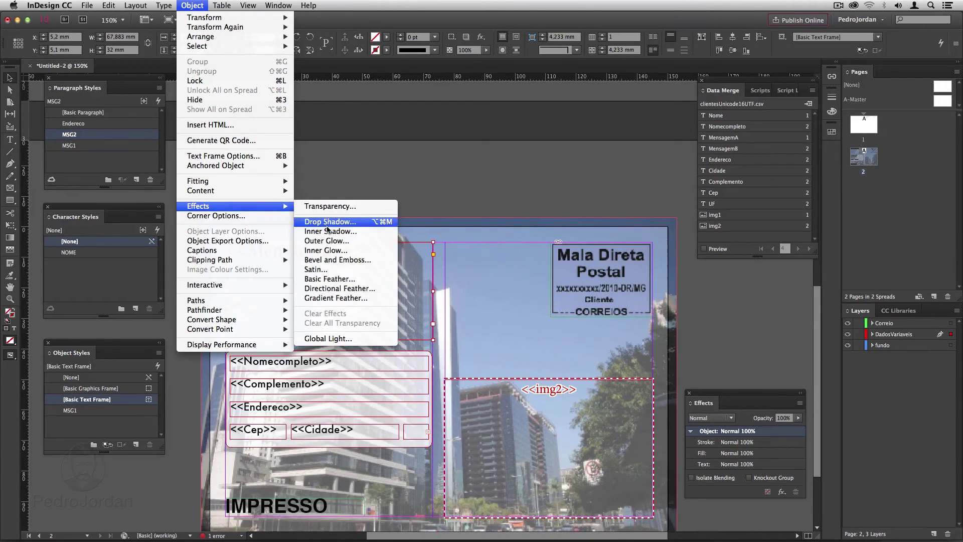
{"action": "left_click", "coordinate": [329, 243]}
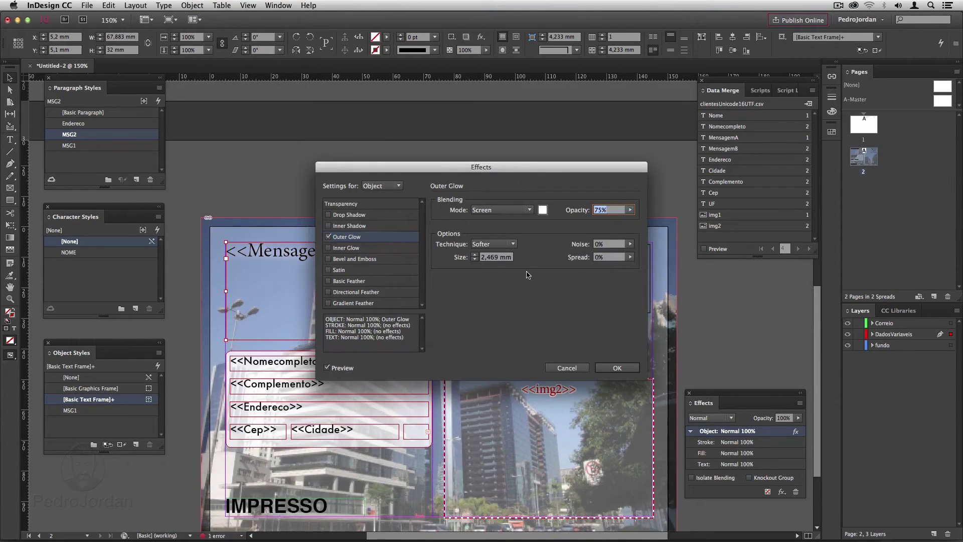
{"action": "mouse_move", "coordinate": [631, 211]}
{"action": "left_mouse_down"}
{"action": "mouse_move", "coordinate": [620, 224]}
{"action": "mouse_move", "coordinate": [628, 223]}
{"action": "left_mouse_up"}
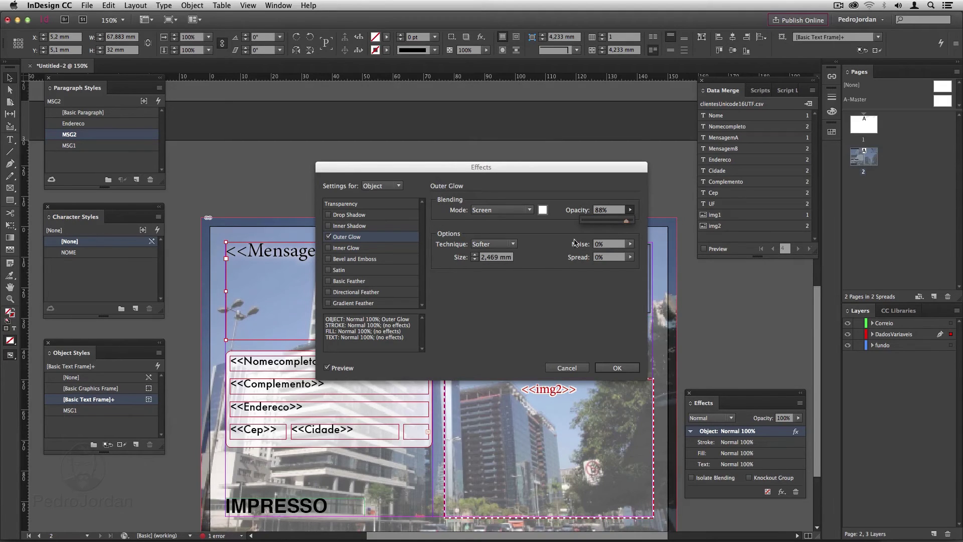
{"action": "left_click", "coordinate": [474, 260]}
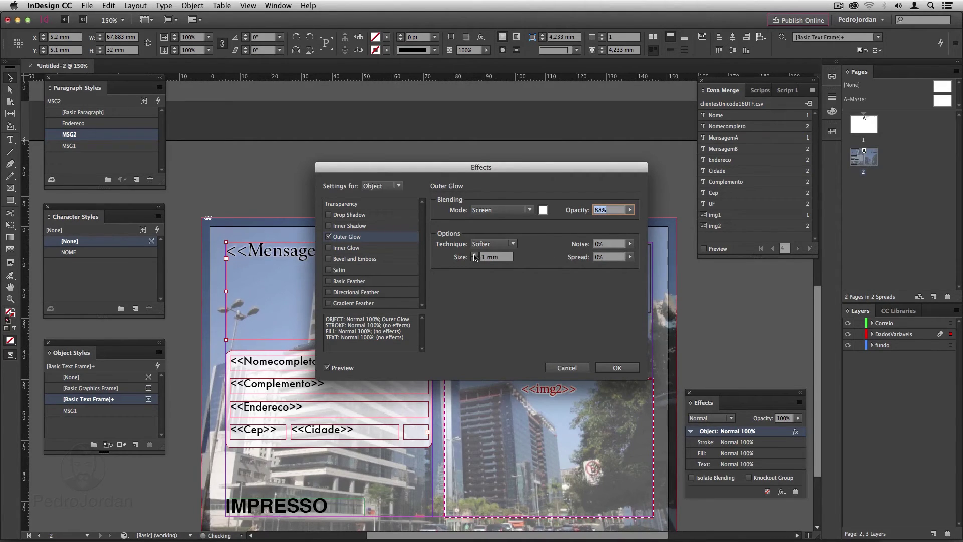
Apply the glow and create object style MSG2 with paragraph styles enabled.
{"action": "left_click", "coordinate": [619, 369]}
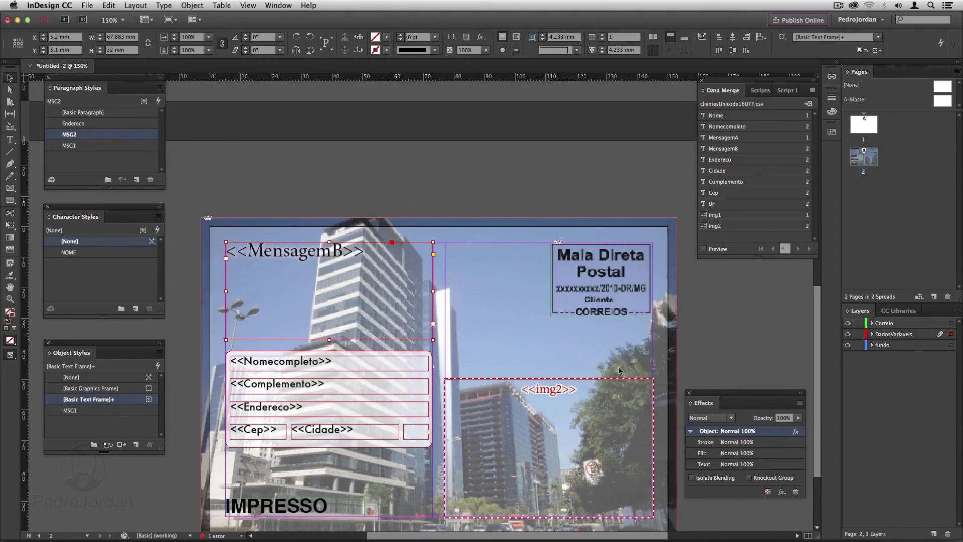
{"action": "left_click", "coordinate": [135, 445]}
{"action": "double_click", "coordinate": [80, 411]}
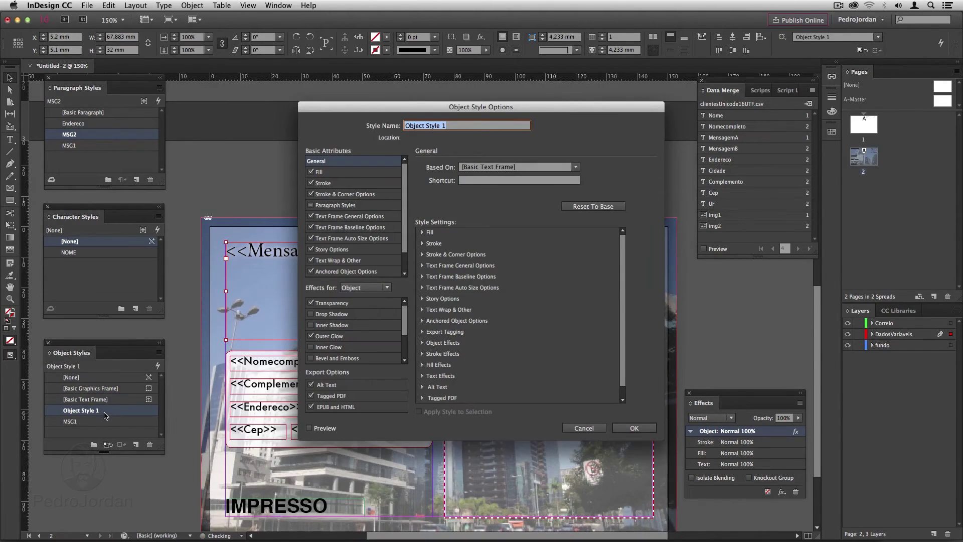
{"action": "type", "text": "MSG2"}
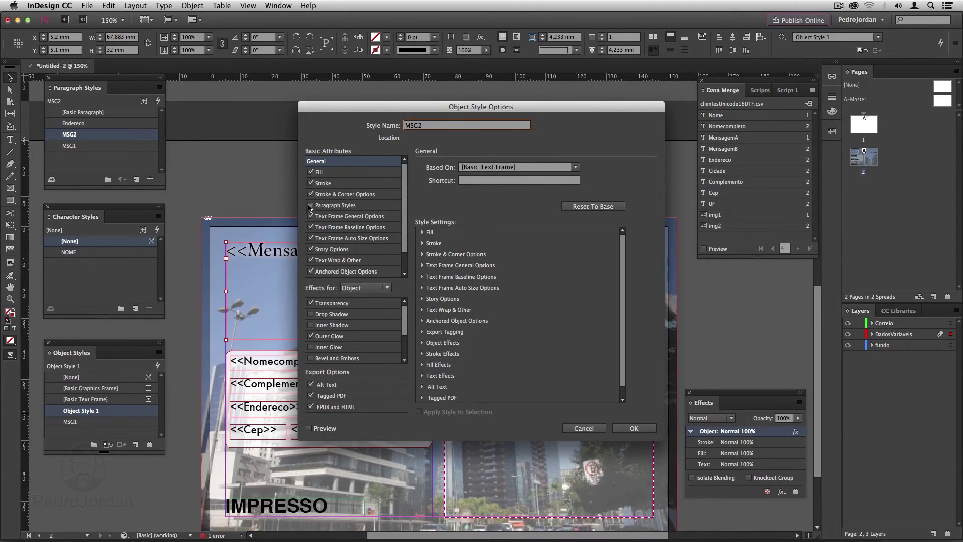
{"action": "left_click", "coordinate": [311, 206]}
{"action": "left_click", "coordinate": [353, 205]}
{"action": "left_click", "coordinate": [634, 427]}
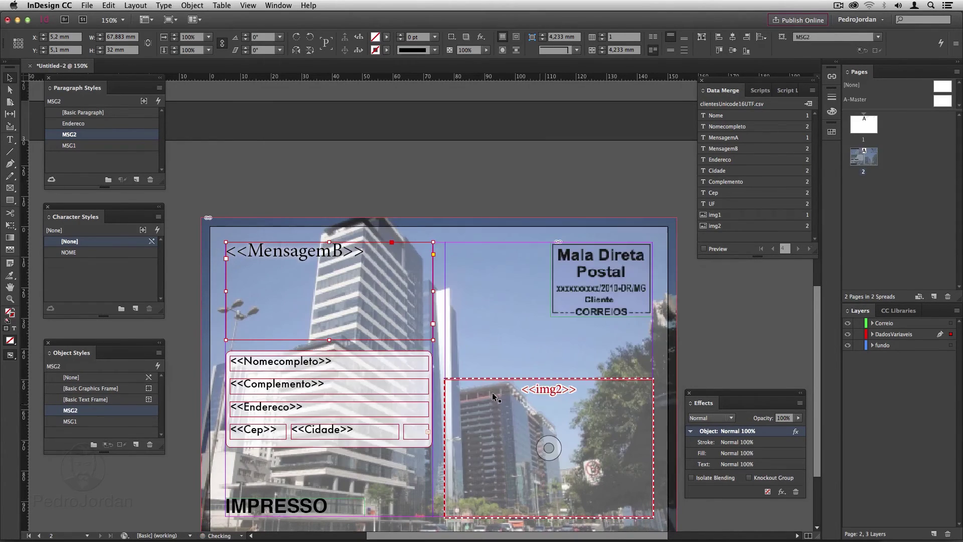
Set the MSG2 paragraph style's language to Portuguese and its text tint to 90%.
{"action": "double_click", "coordinate": [85, 135]}
{"action": "left_click", "coordinate": [251, 236]}
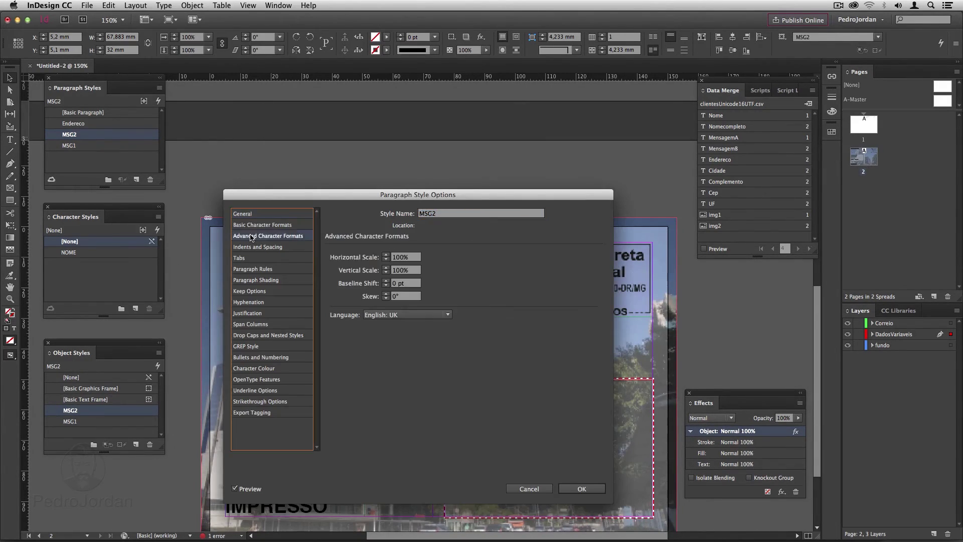
{"action": "left_click", "coordinate": [406, 314]}
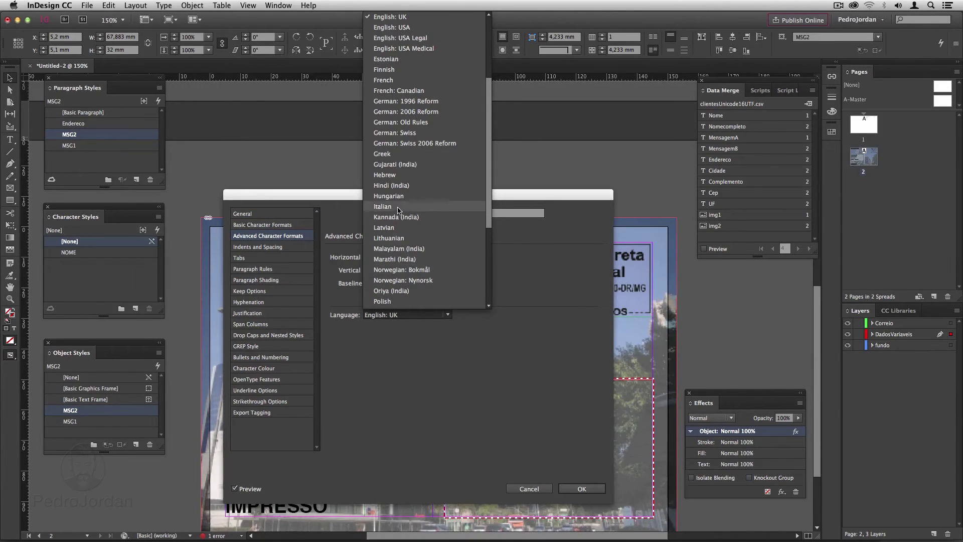
{"action": "scroll", "coordinate": [400, 198], "scroll_direction": "down", "scroll_amount": 3}
{"action": "left_click", "coordinate": [400, 192]}
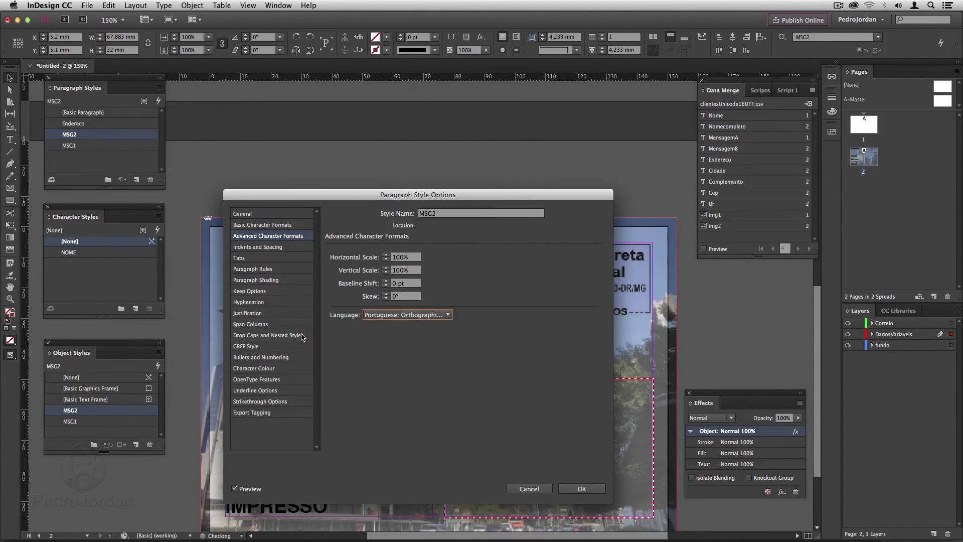
{"action": "left_click", "coordinate": [277, 369]}
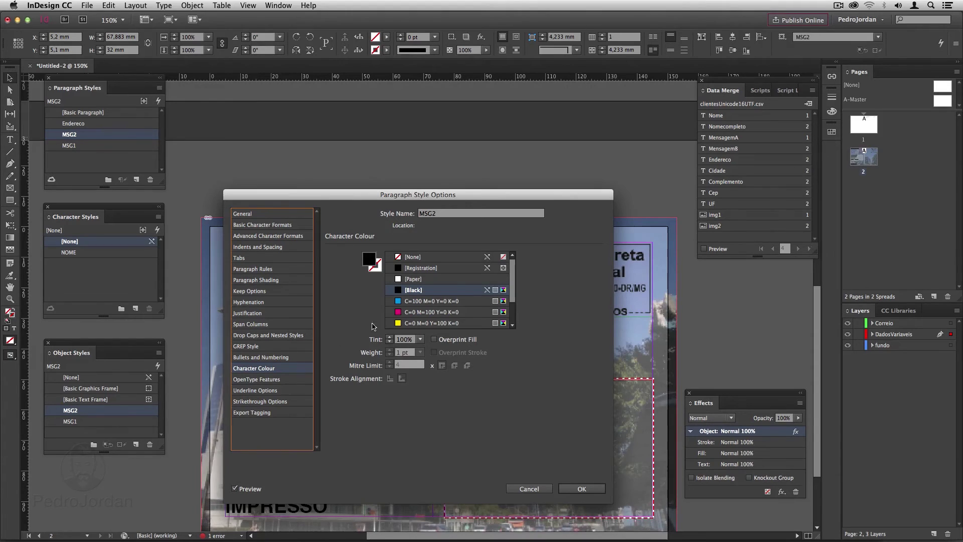
{"action": "left_click", "coordinate": [421, 339]}
{"action": "left_click", "coordinate": [406, 363]}
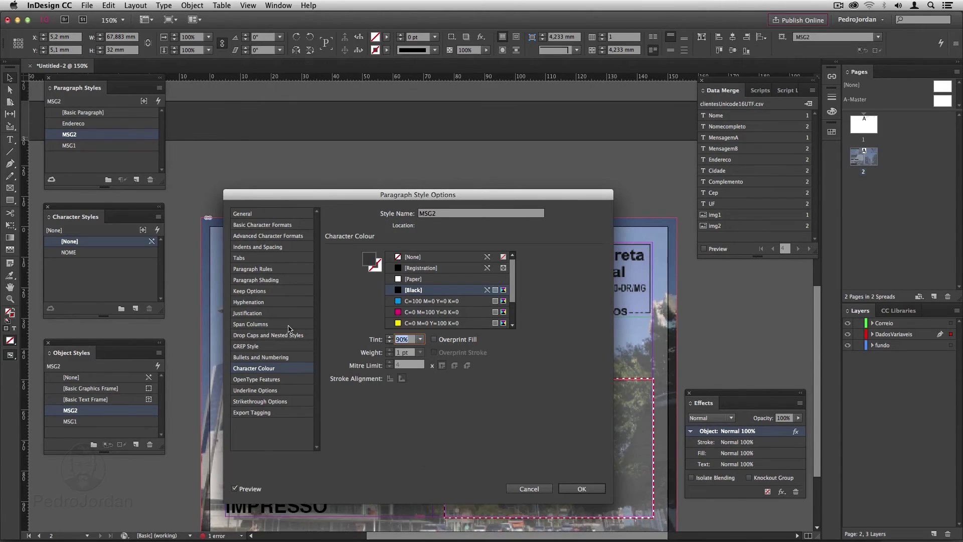
Set the MSG2 paragraph style's font to Helvetica and confirm the changes.
{"action": "left_click_drag", "start_coordinate": [298, 195], "coordinate": [415, 186]}
{"action": "left_click", "coordinate": [381, 215]}
{"action": "left_click", "coordinate": [584, 248]}
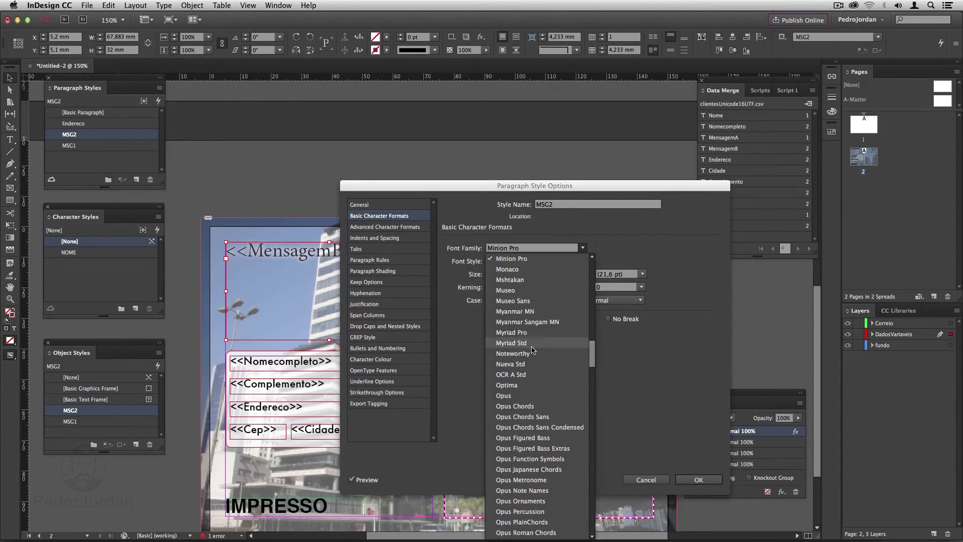
{"action": "scroll", "coordinate": [533, 350], "scroll_direction": "down", "scroll_amount": 5}
{"action": "scroll", "coordinate": [533, 350], "scroll_direction": "up", "scroll_amount": 5}
{"action": "scroll", "coordinate": [533, 349], "scroll_direction": "up", "scroll_amount": 8}
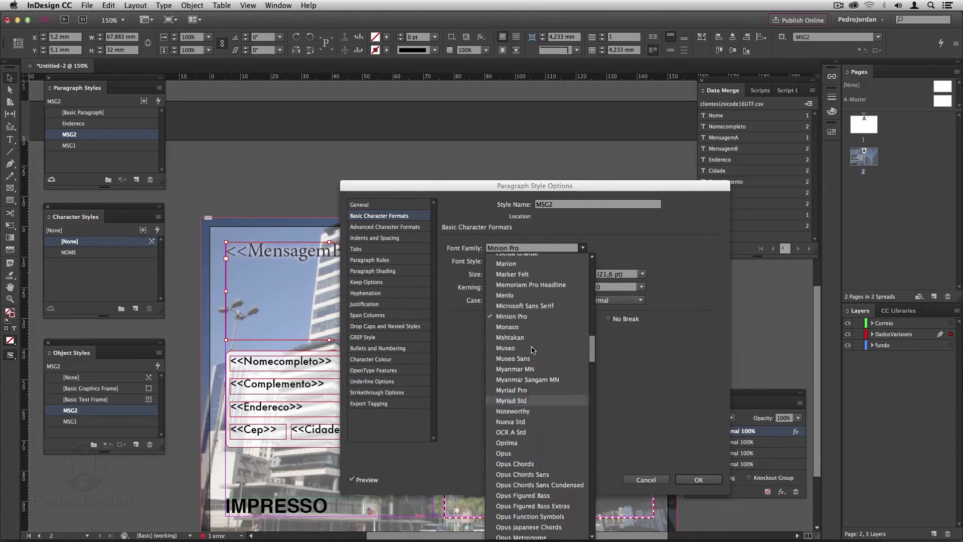
{"action": "left_click", "coordinate": [521, 312]}
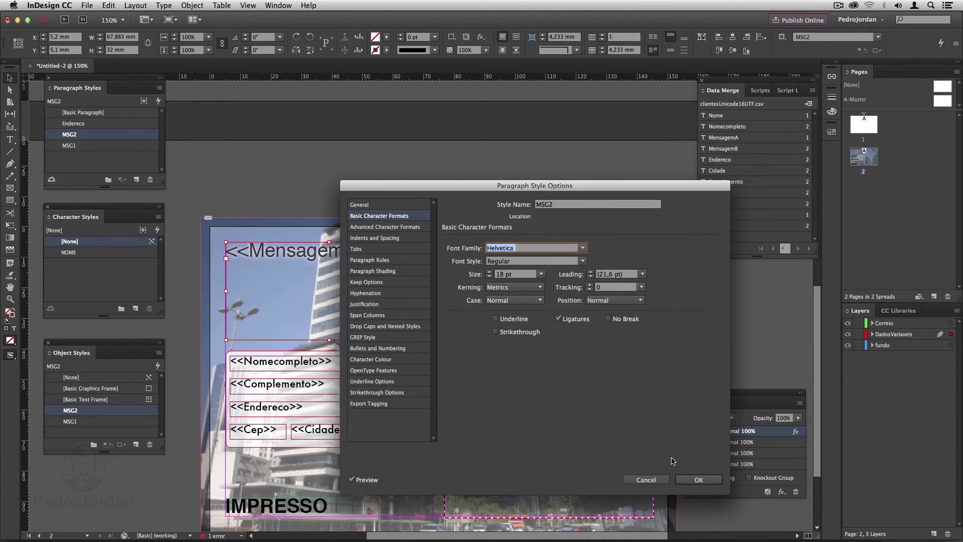
{"action": "left_click", "coordinate": [698, 479]}
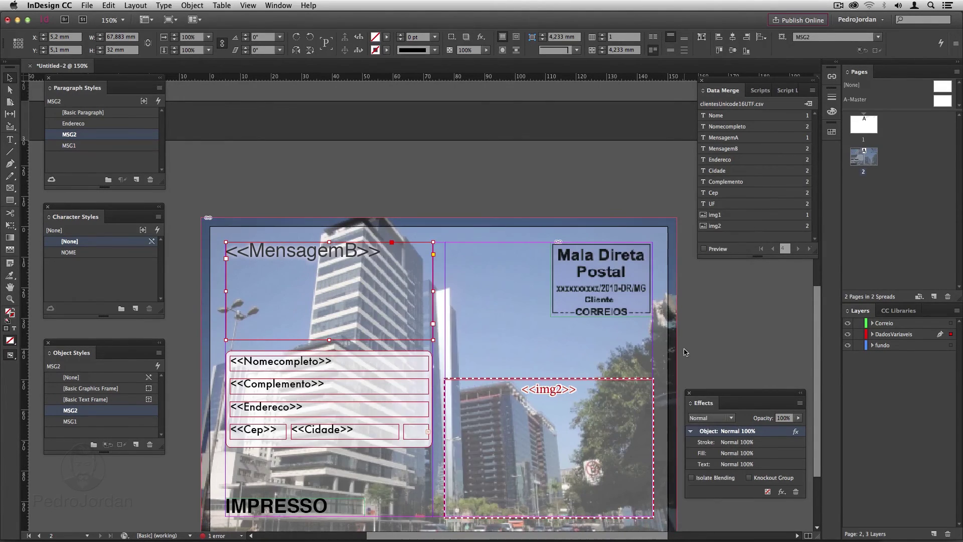
Reduce the Endereco paragraph style's text size to 9 pt.
{"action": "left_click", "coordinate": [685, 352]}
{"action": "scroll", "coordinate": [597, 350], "scroll_direction": "down", "scroll_amount": 4}
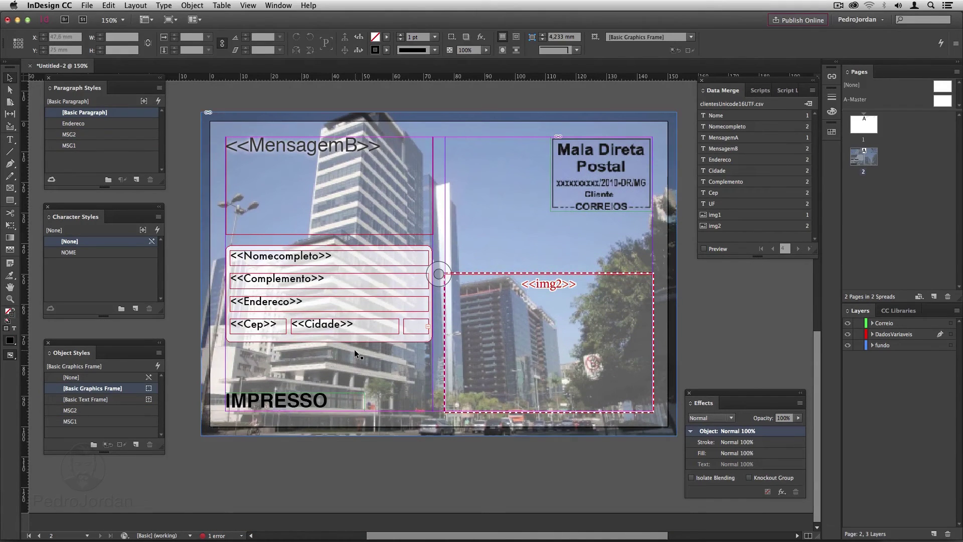
{"action": "left_click", "coordinate": [277, 329]}
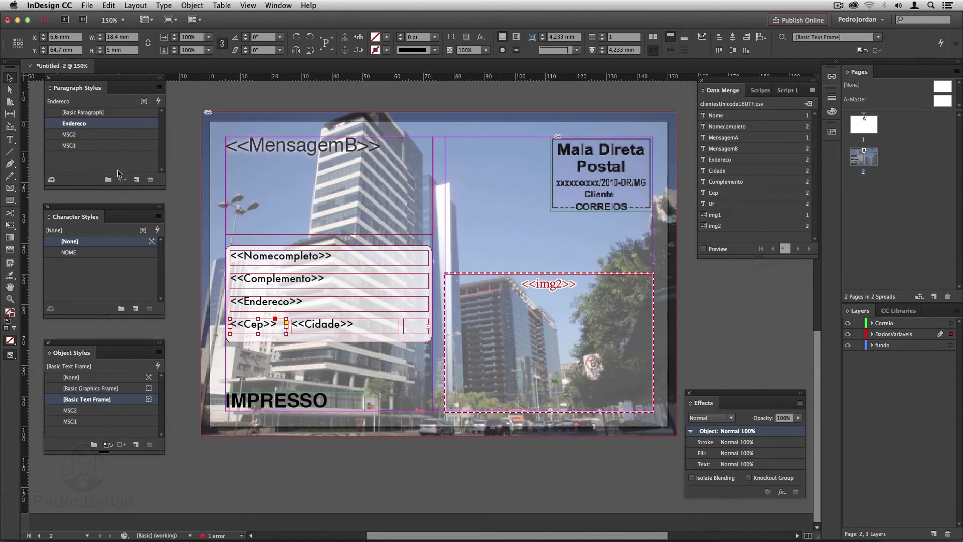
{"action": "double_click", "coordinate": [102, 124]}
{"action": "left_click", "coordinate": [363, 216]}
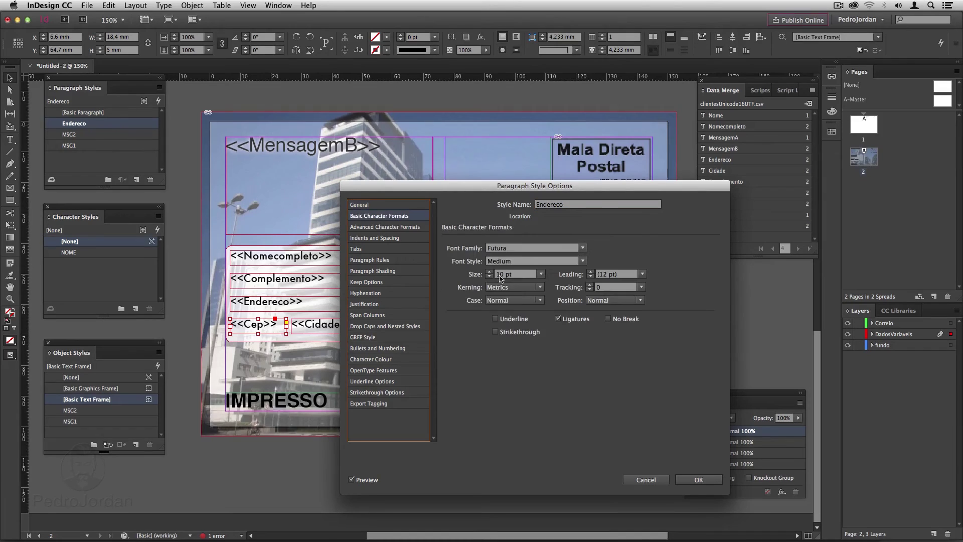
{"action": "left_click", "coordinate": [488, 276]}
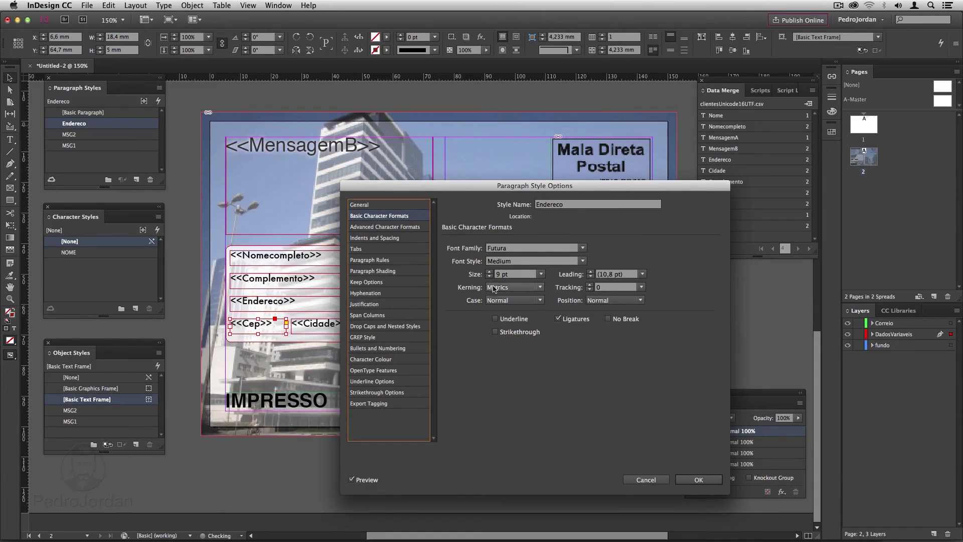
{"action": "left_click", "coordinate": [697, 480]}
Narrow the Cidade field frame from its left edge so it clears the Cep frame.
{"action": "left_click", "coordinate": [306, 328]}
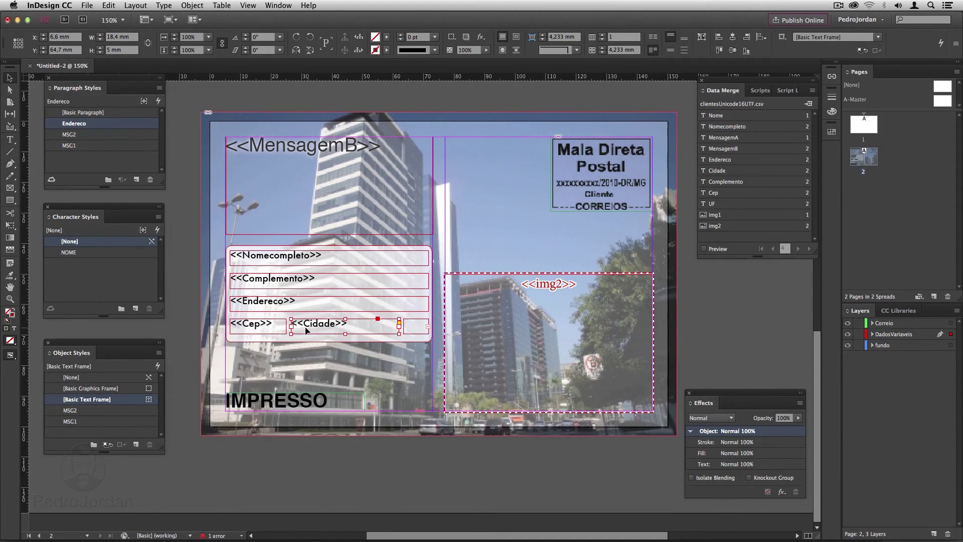
{"action": "left_click_drag", "start_coordinate": [291, 328], "coordinate": [299, 324]}
{"action": "left_click", "coordinate": [282, 332]}
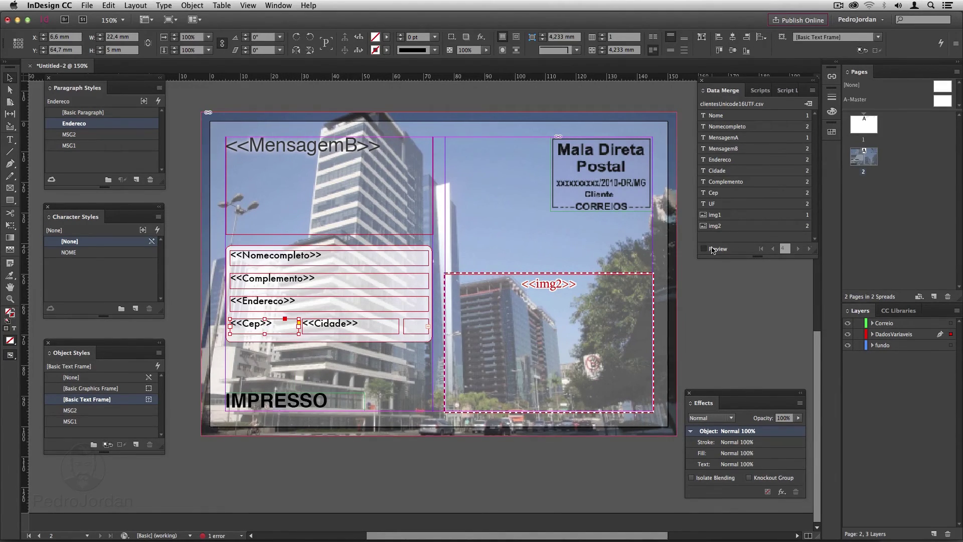
Preview the merged records and widen the family message frame so 'nossa' stays whole.
{"action": "left_click", "coordinate": [797, 249]}
{"action": "left_click", "coordinate": [797, 249]}
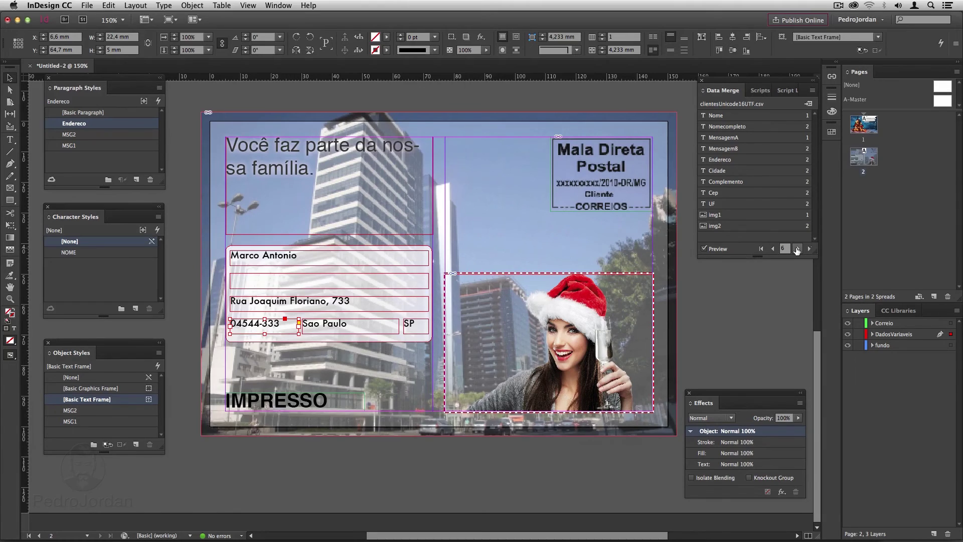
{"action": "left_click", "coordinate": [376, 209]}
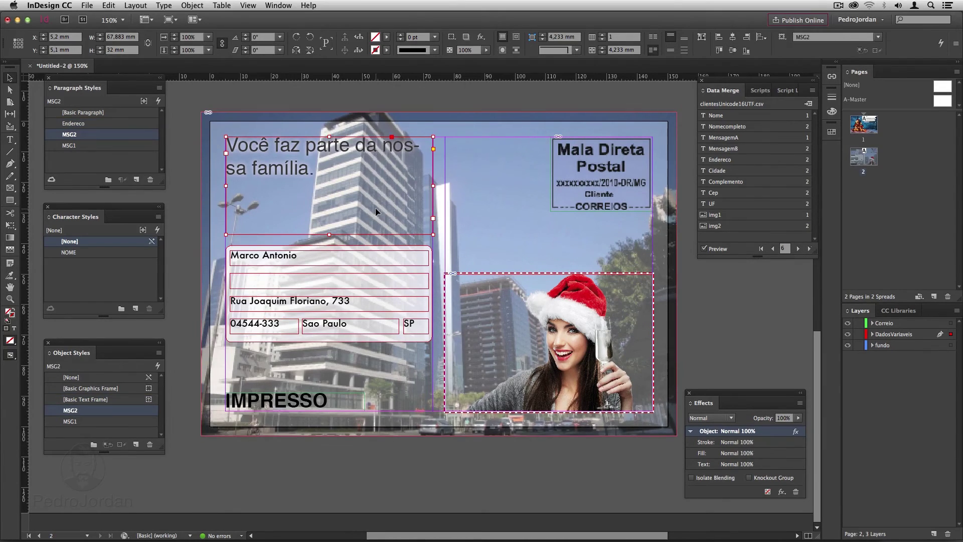
{"action": "left_click_drag", "start_coordinate": [433, 185], "coordinate": [462, 186]}
Step through the records and lengthen the front-page greeting frame so overset text shows.
{"action": "left_click", "coordinate": [773, 249]}
{"action": "left_click", "coordinate": [773, 249]}
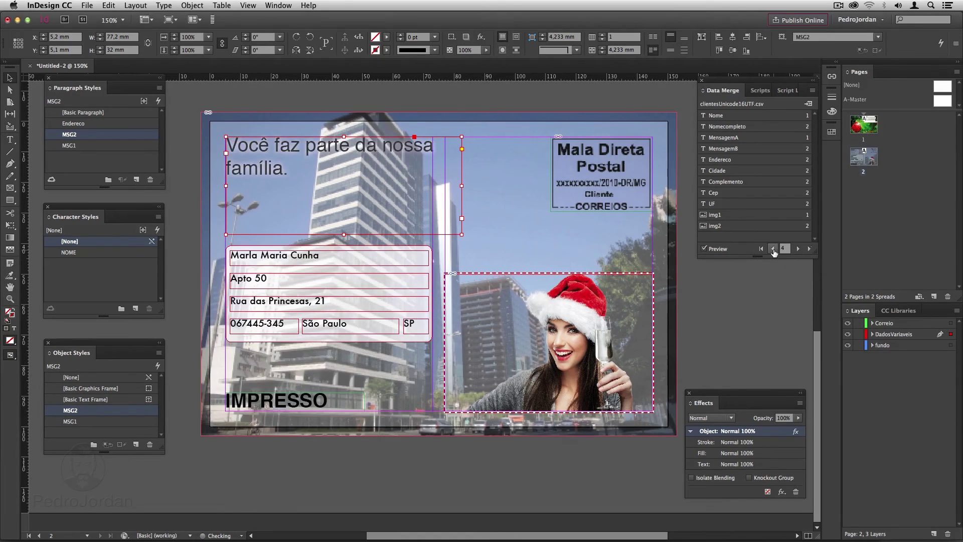
{"action": "left_click", "coordinate": [773, 248]}
{"action": "left_click", "coordinate": [772, 249]}
{"action": "left_click", "coordinate": [773, 249]}
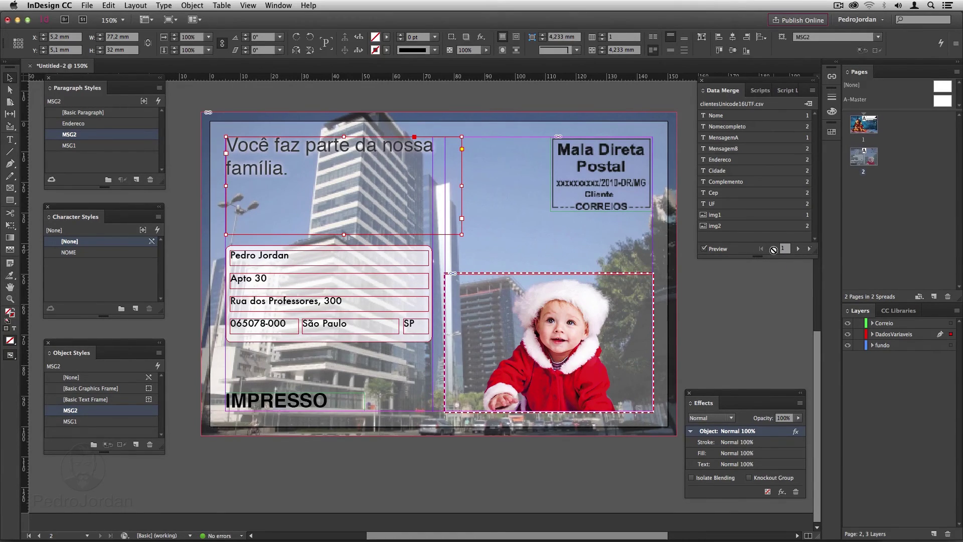
{"action": "scroll", "coordinate": [597, 193], "scroll_direction": "up", "scroll_amount": 3}
{"action": "scroll", "coordinate": [597, 192], "scroll_direction": "up", "scroll_amount": 10}
{"action": "left_click", "coordinate": [797, 248]}
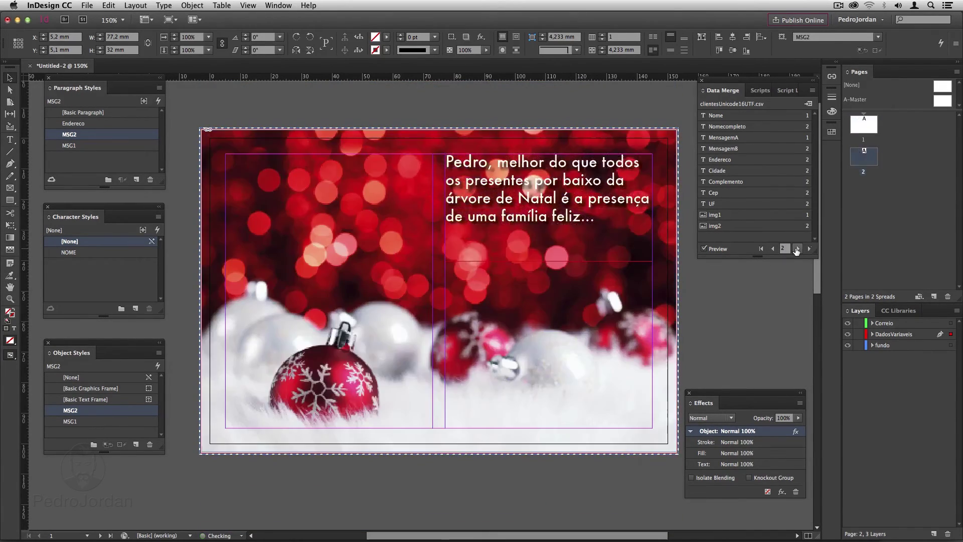
{"action": "left_click", "coordinate": [798, 249]}
{"action": "left_click", "coordinate": [798, 248]}
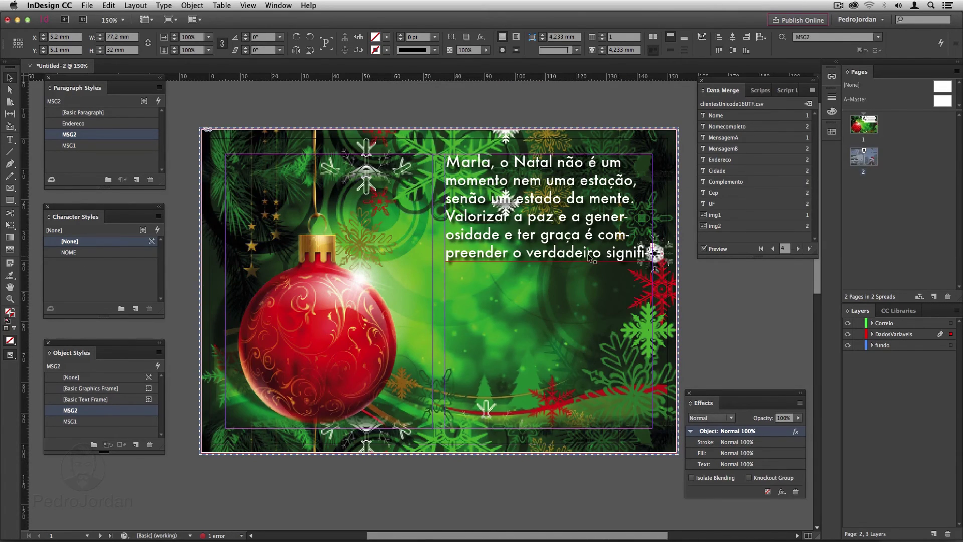
{"action": "left_click", "coordinate": [548, 259]}
{"action": "left_click_drag", "start_coordinate": [549, 261], "coordinate": [548, 336]}
Preview through to the last record, then switch to the CSV in TextWrangler.
{"action": "left_click", "coordinate": [798, 248]}
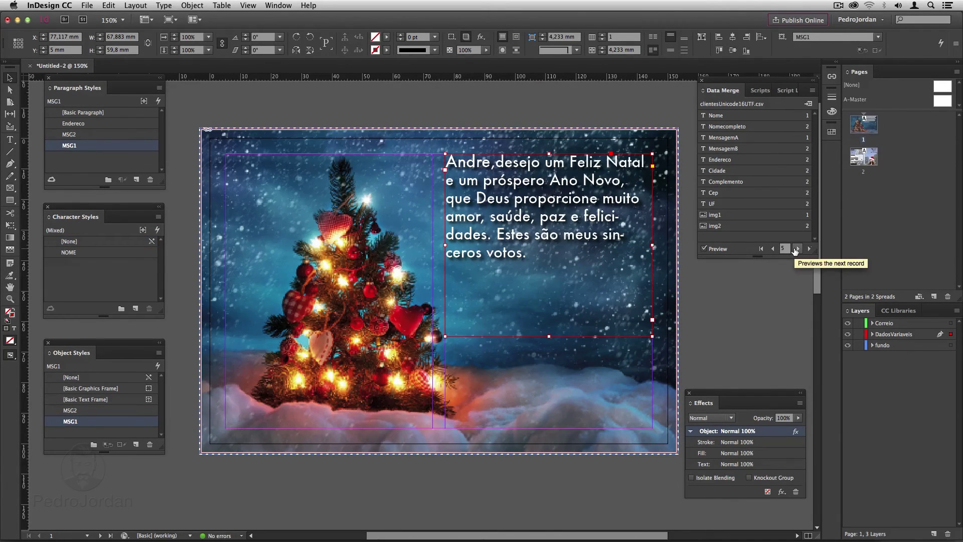
{"action": "left_click", "coordinate": [798, 248]}
{"action": "left_click", "coordinate": [798, 248]}
{"action": "left_click", "coordinate": [797, 249]}
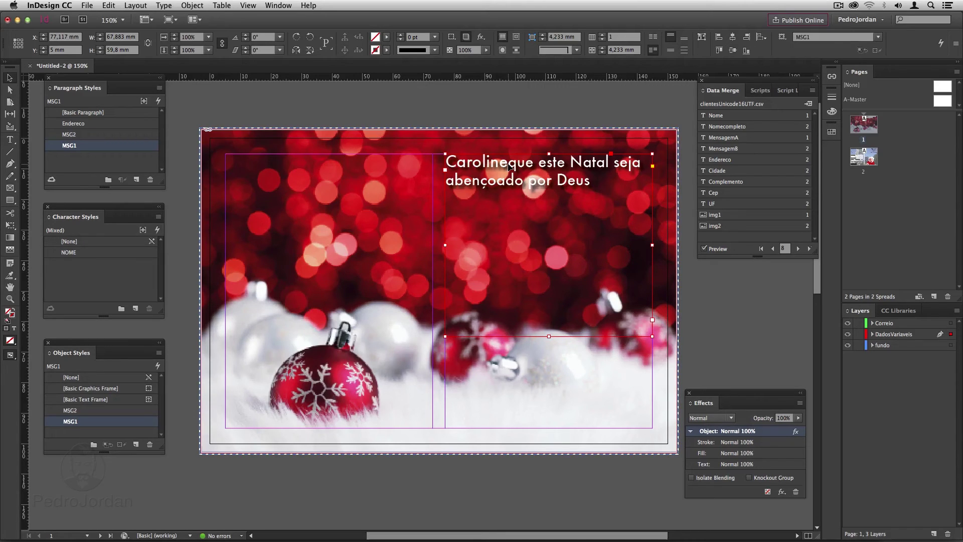
{"action": "key", "text": "super+Tab"}
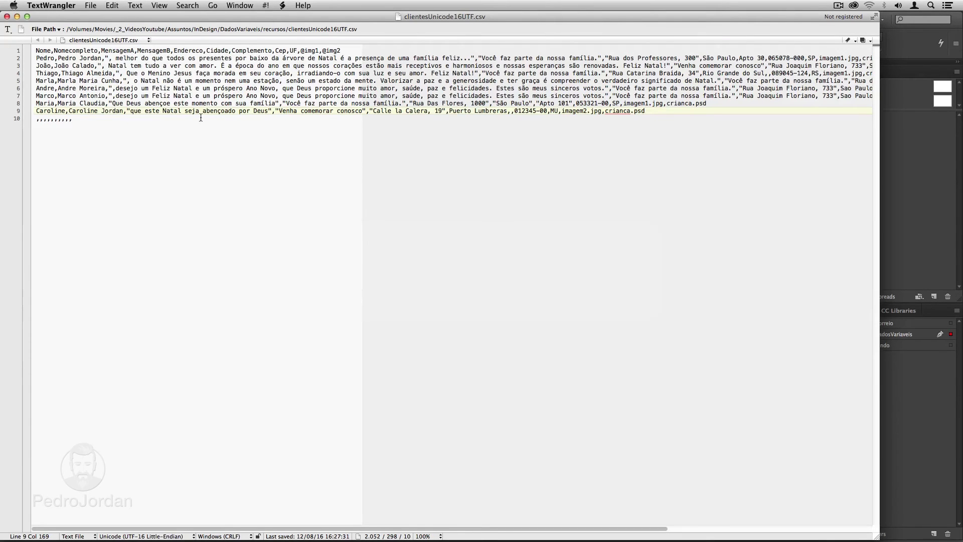
Insert ', ' before the greetings on records 8 and 9, save the CSV, and return to InDesign.
{"action": "left_click", "coordinate": [132, 111]}
{"action": "type", "text": ","}
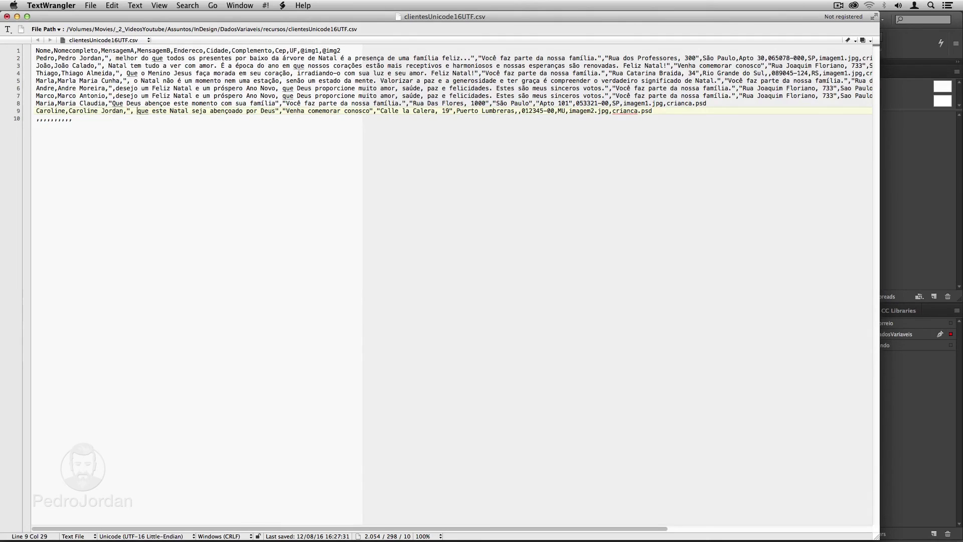
{"action": "left_click_drag", "start_coordinate": [112, 104], "coordinate": [115, 103]}
{"action": "type", "text": ", que"}
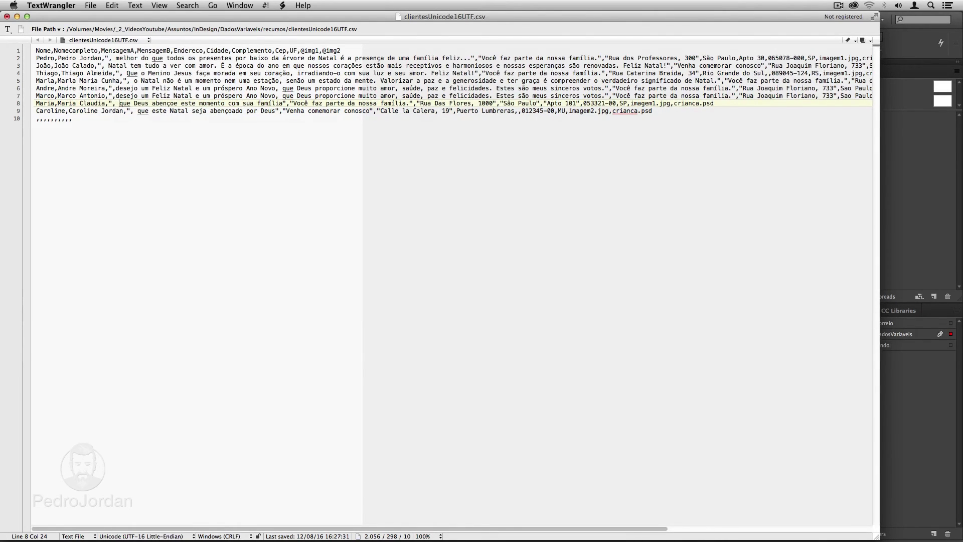
{"action": "left_click", "coordinate": [91, 5]}
{"action": "key", "text": "super+Tab"}
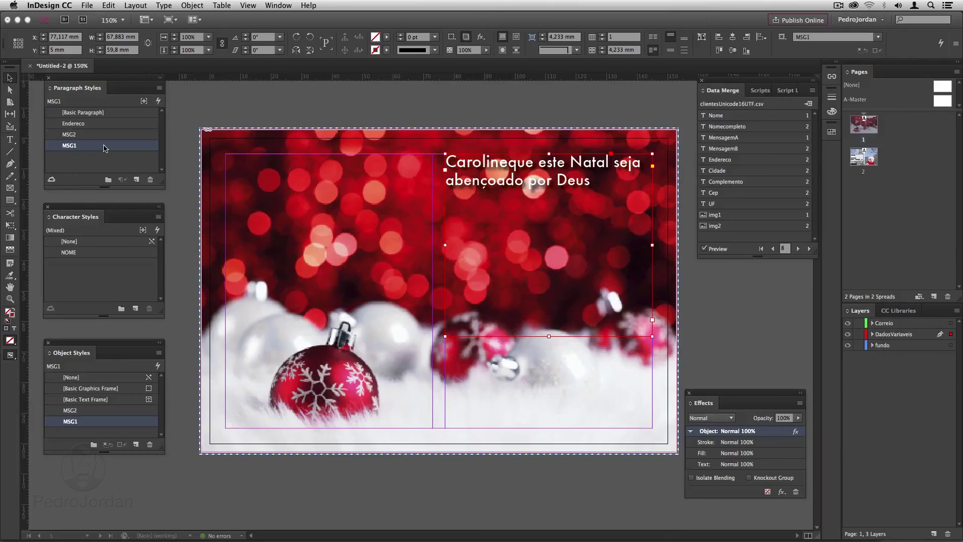
Update the data source from the edited CSV and re-enable preview to show the comma after the name.
{"action": "left_click", "coordinate": [704, 249]}
{"action": "left_click", "coordinate": [812, 90]}
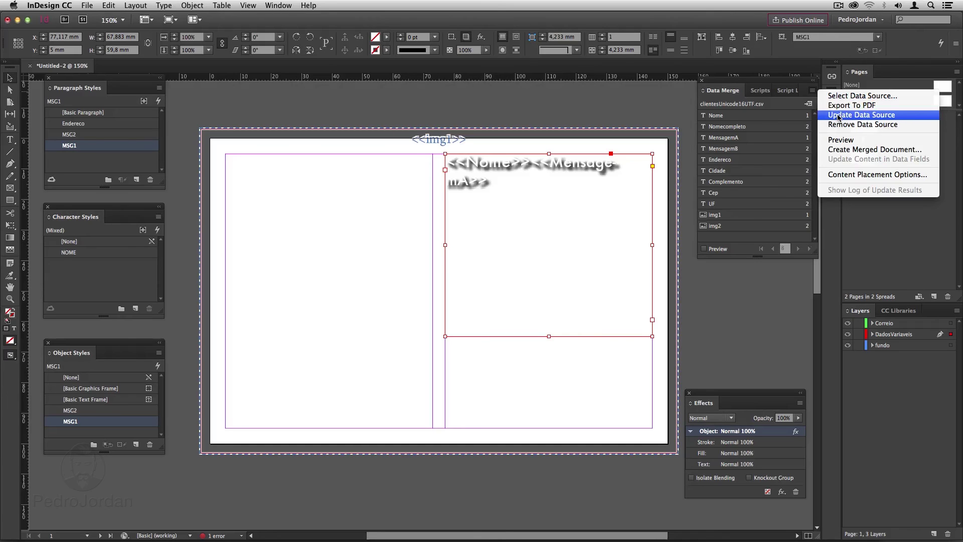
{"action": "left_click", "coordinate": [838, 117]}
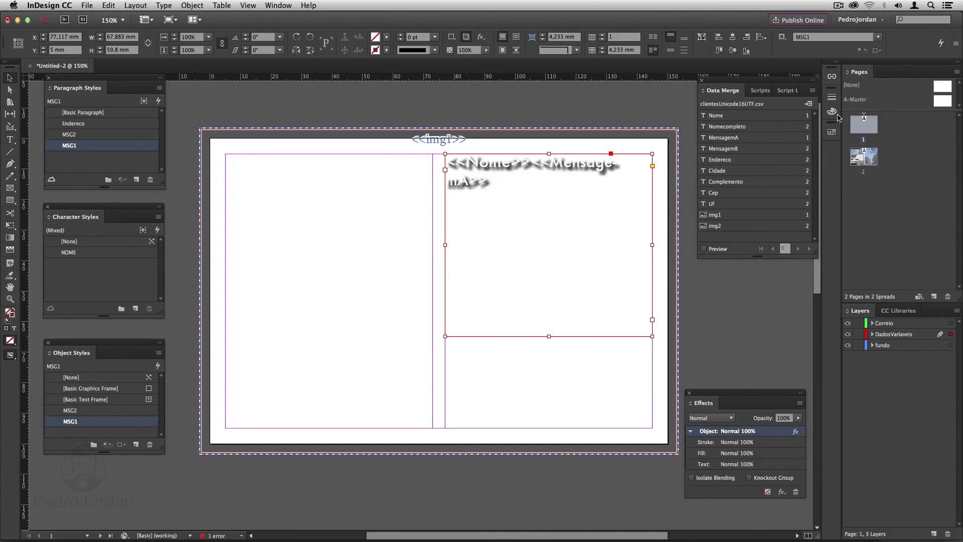
{"action": "left_click", "coordinate": [706, 250]}
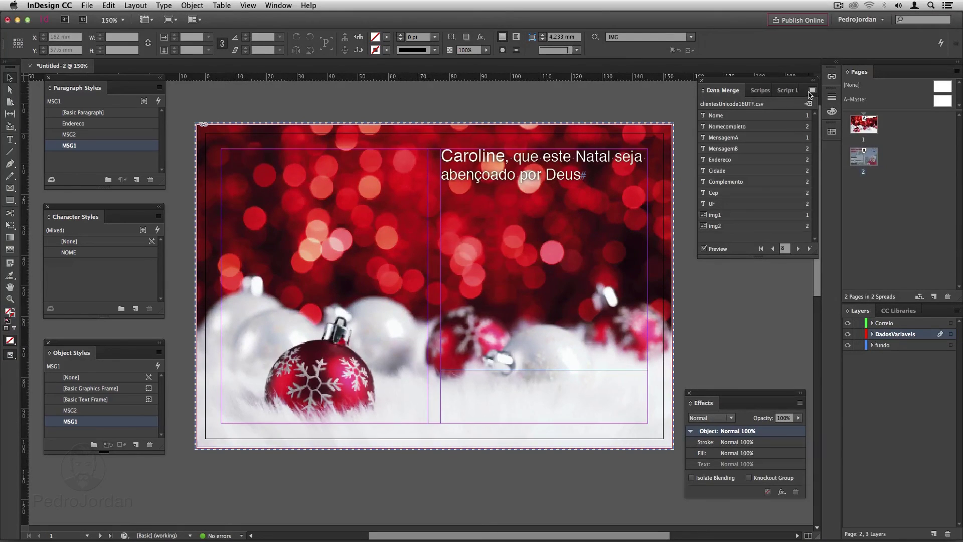
Export all merged records to a High Quality Print PDF named exemplo, set to open after export.
{"action": "left_click", "coordinate": [811, 92]}
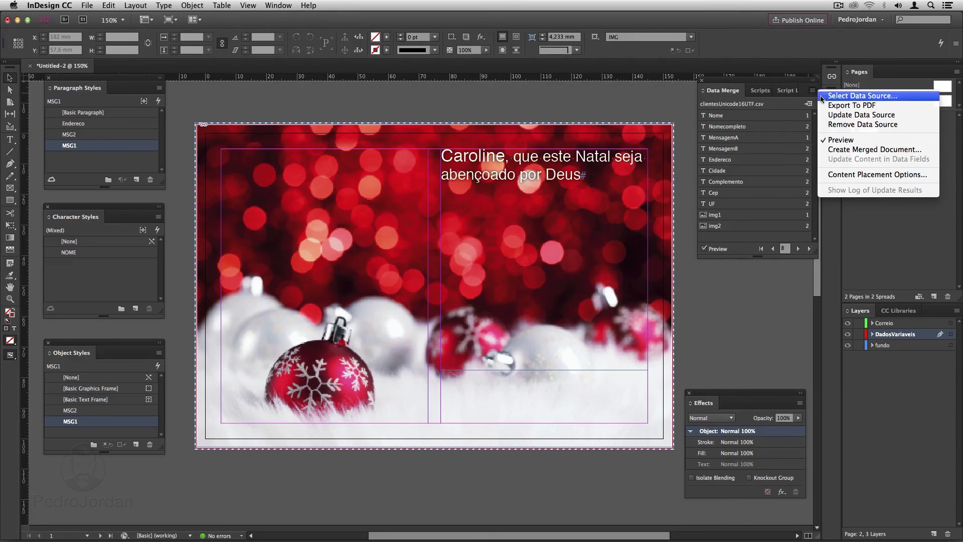
{"action": "left_click", "coordinate": [848, 105]}
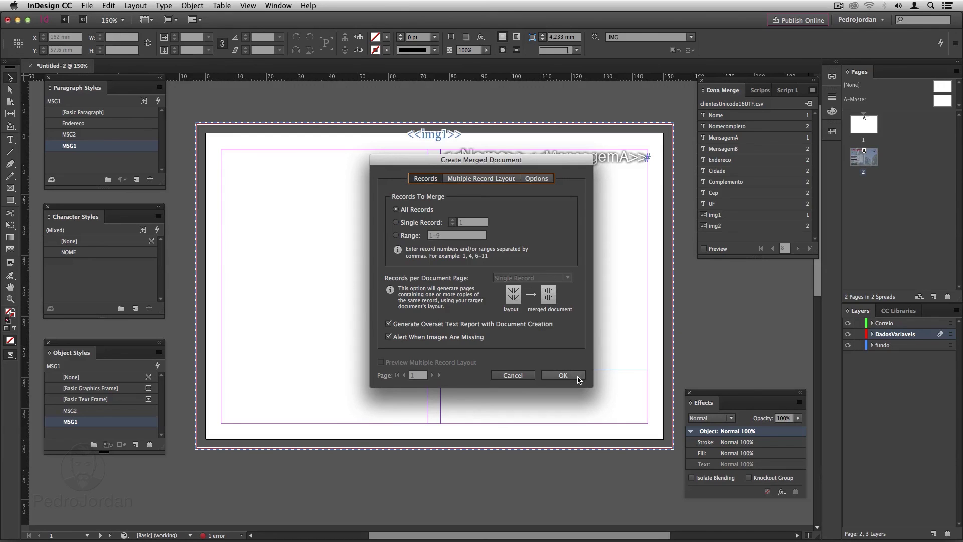
{"action": "left_click", "coordinate": [578, 376]}
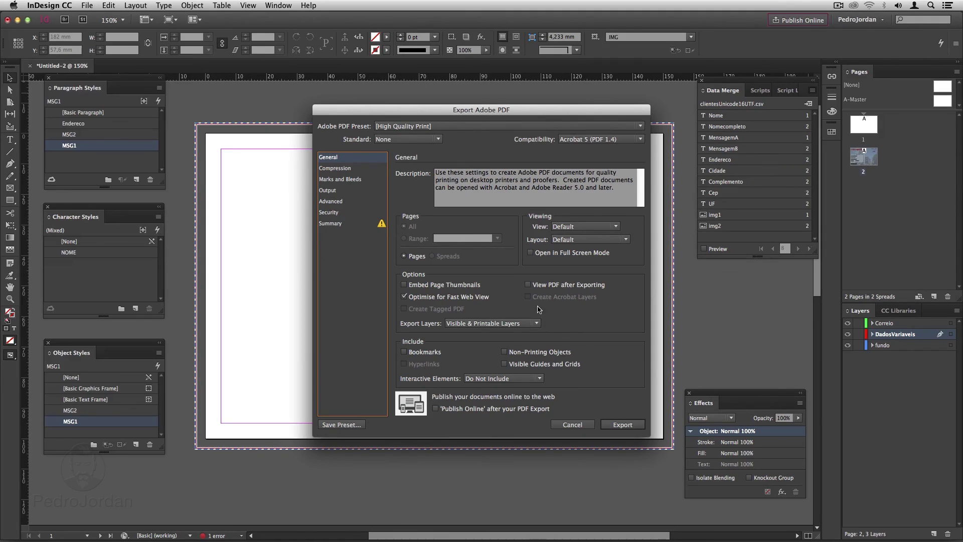
{"action": "left_click", "coordinate": [528, 285]}
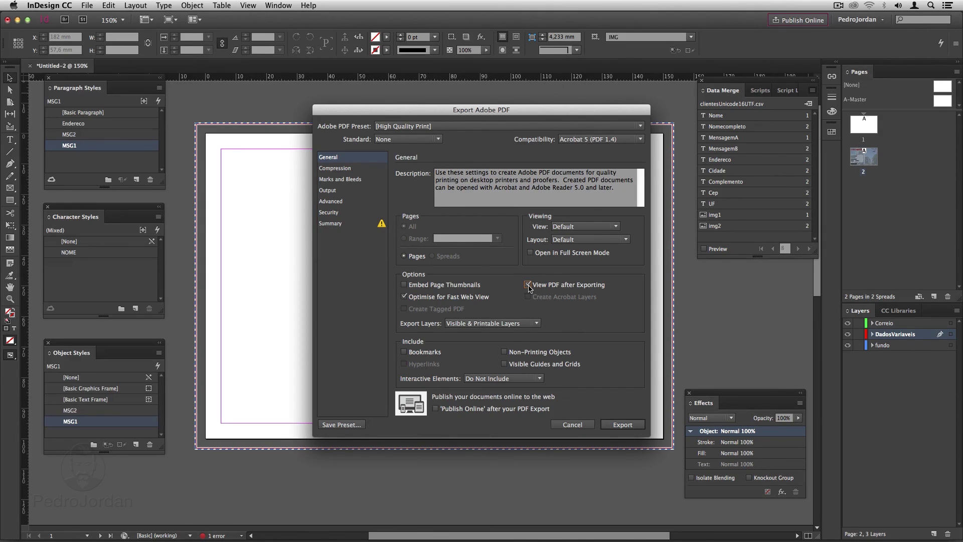
{"action": "left_click", "coordinate": [431, 126]}
{"action": "left_click", "coordinate": [431, 129]}
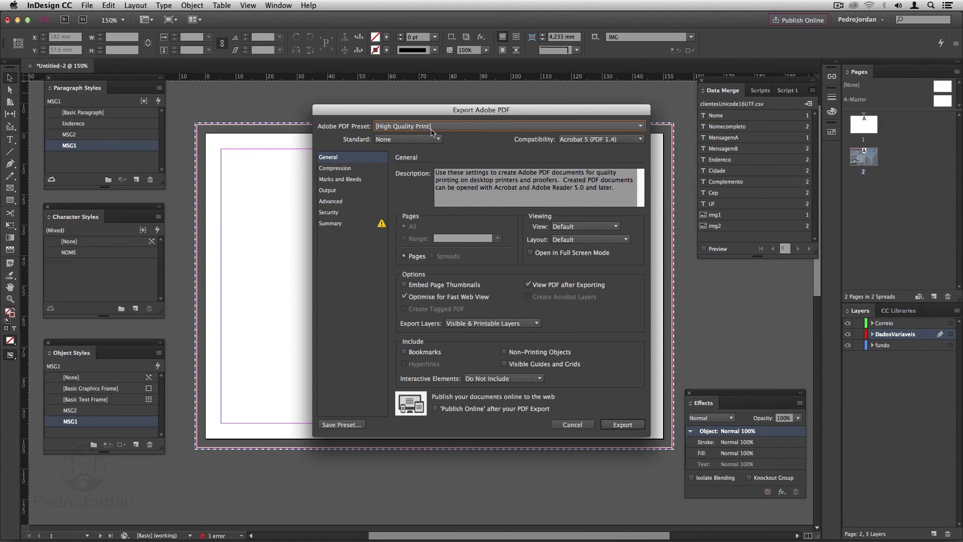
{"action": "left_click", "coordinate": [629, 426]}
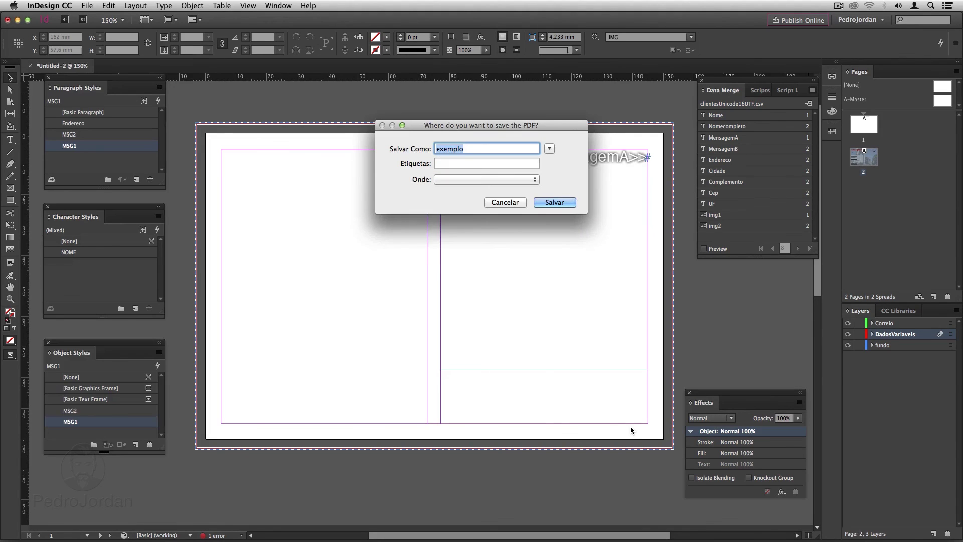
{"action": "left_click", "coordinate": [556, 202]}
{"action": "left_click", "coordinate": [568, 298]}
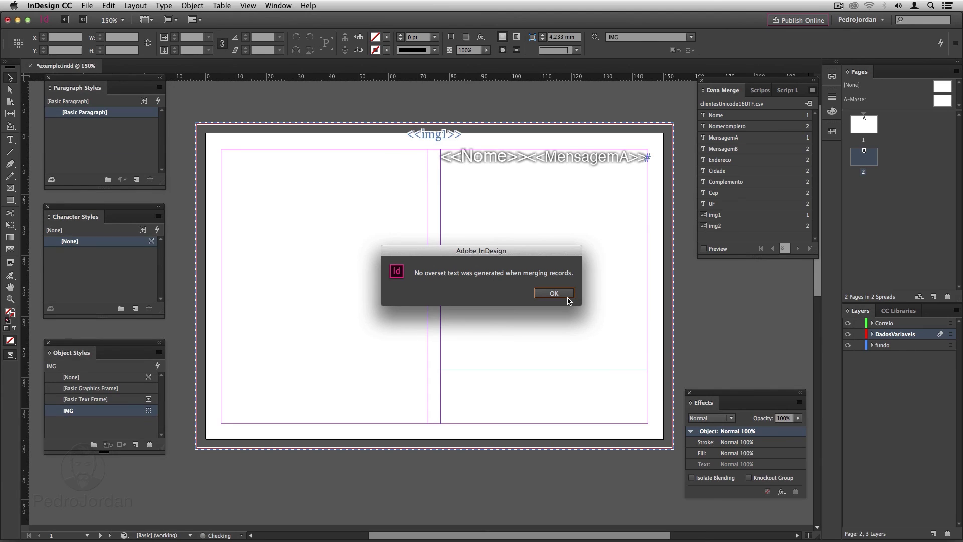
{"action": "left_click", "coordinate": [565, 294]}
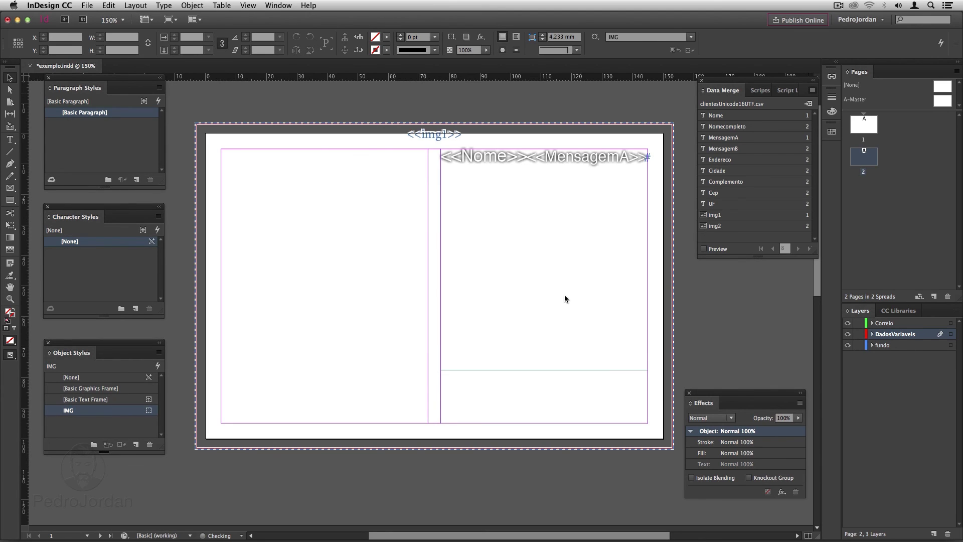